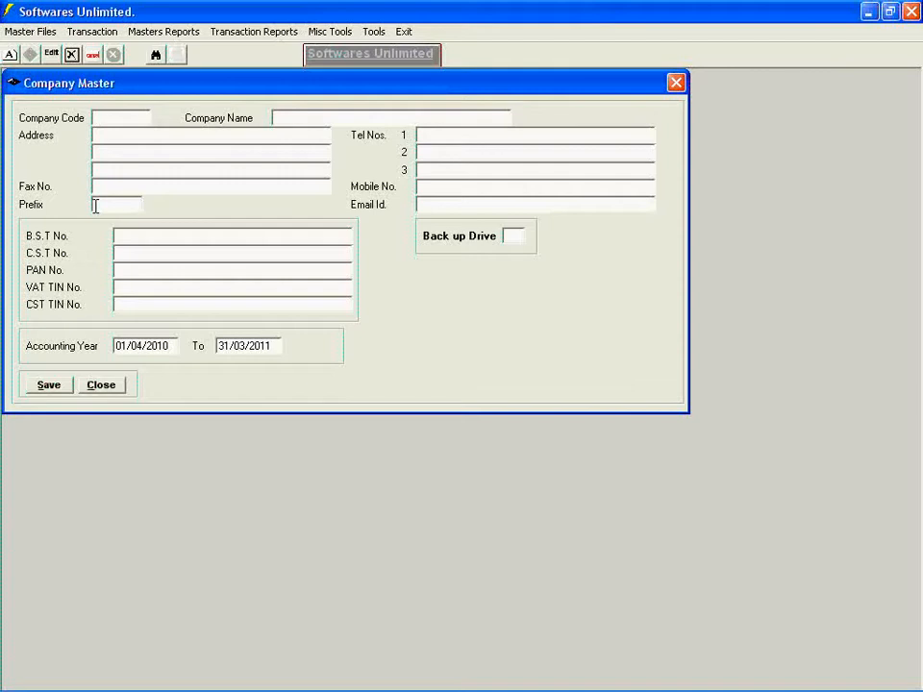
- Create company 001 named COMPANY 1 with an accounting year starting 01/04/2009, and save it
type("001")
key("Tab")
type("COMPAN")
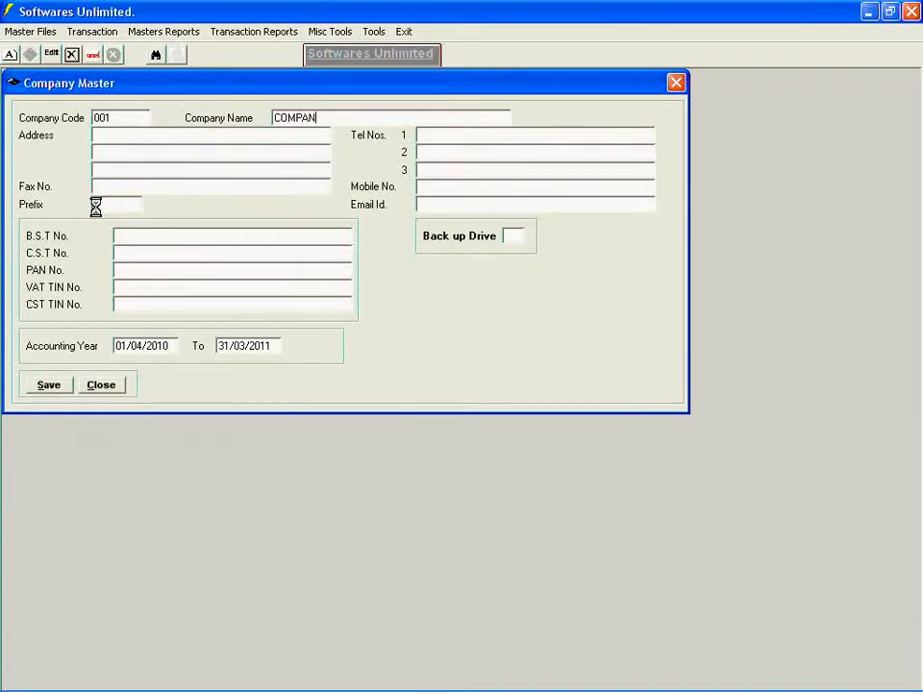
type("Y 1")
key("Tab")
left_click_drag(173, 346, 104, 347)
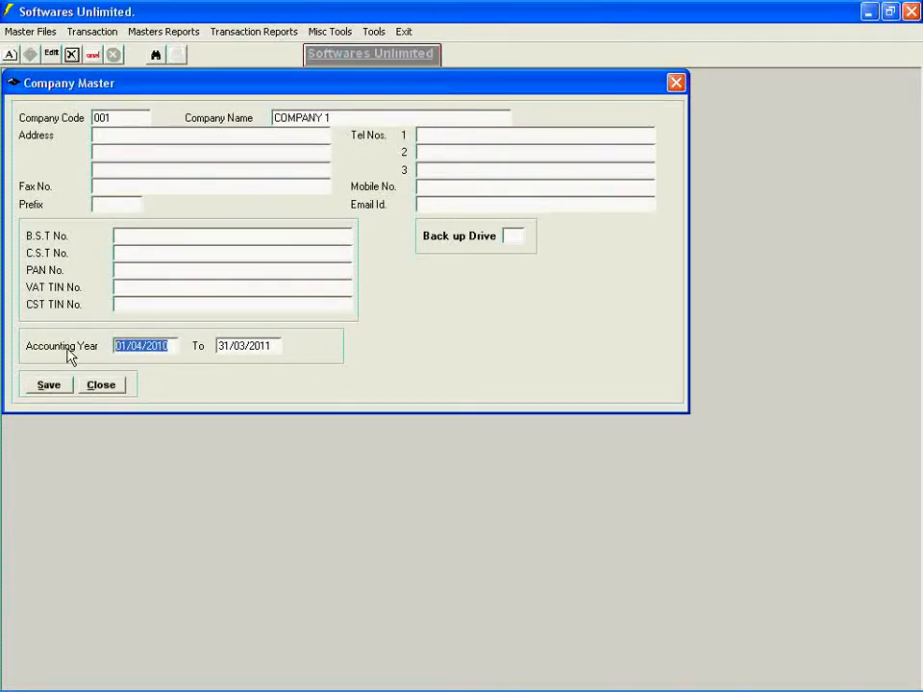
type("01/04/0")
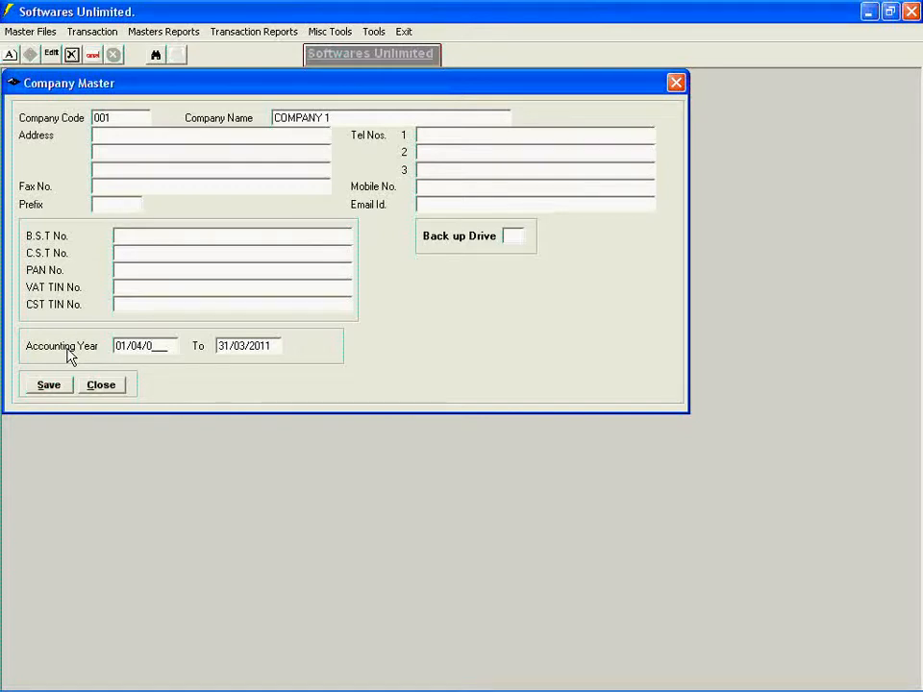
type("9")
key("Tab")
left_click(47, 386)
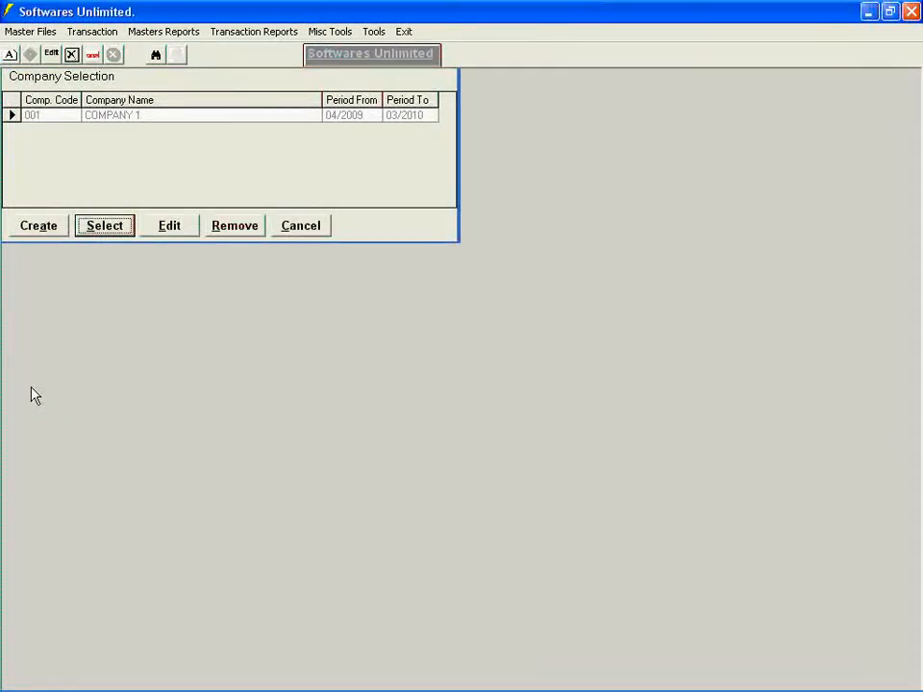
- Select COMPANY 1 as the working company and accept the structure update
left_click(104, 226)
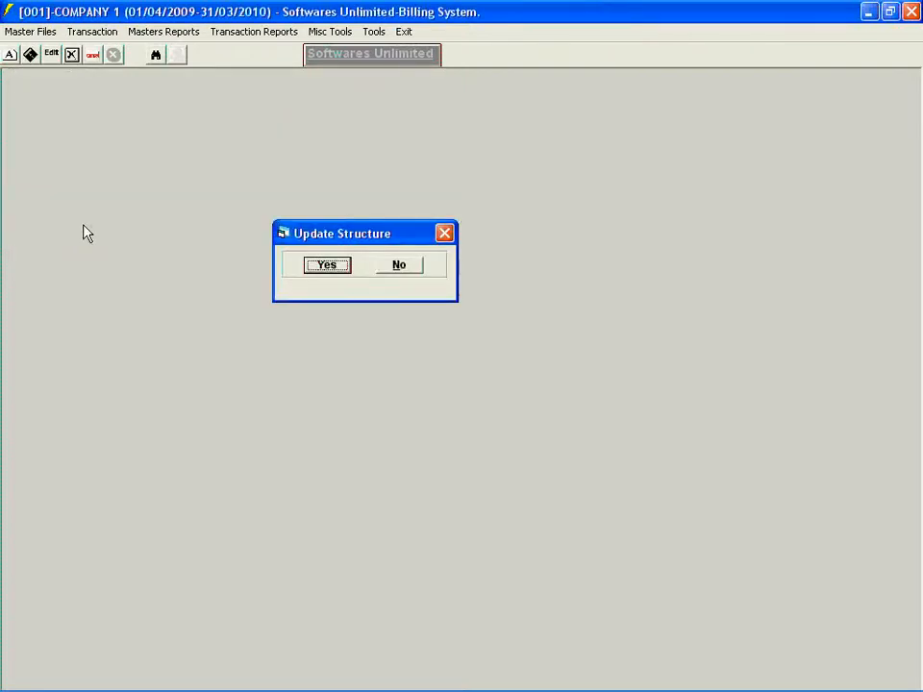
left_click(316, 273)
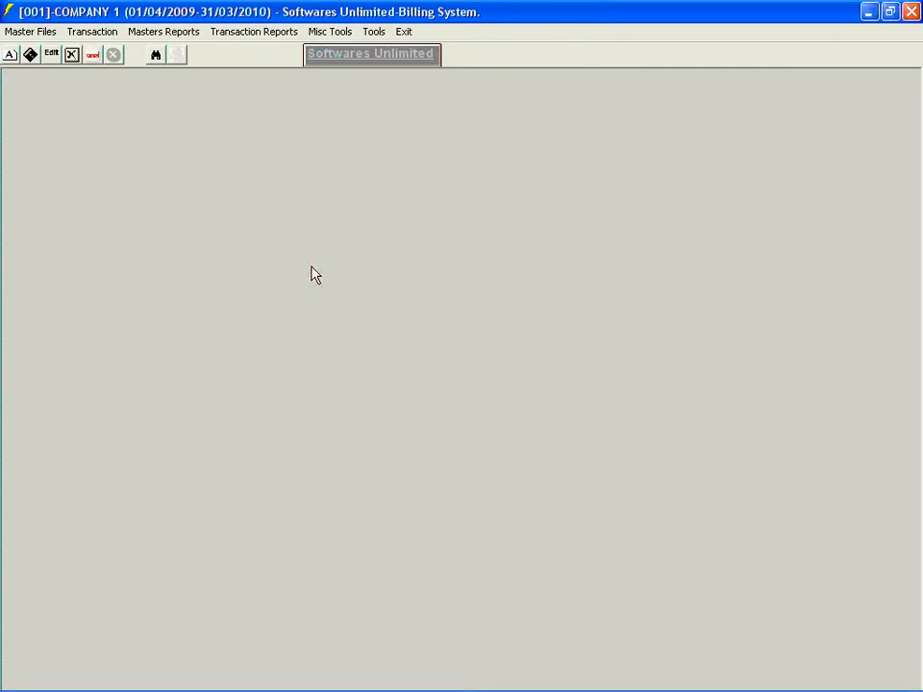
left_click(5, 33)
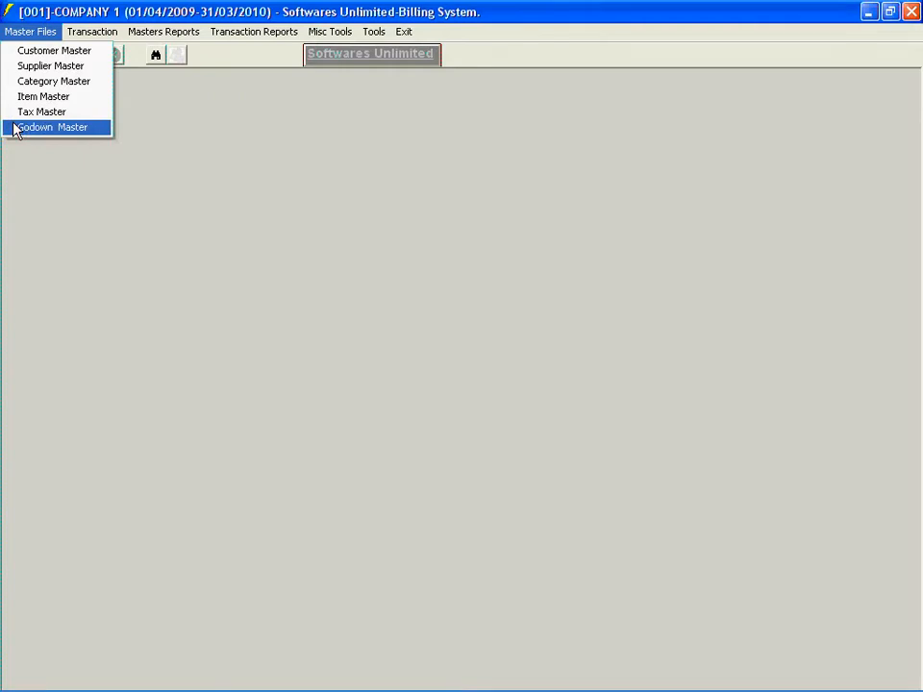
mouse_move(68, 39)
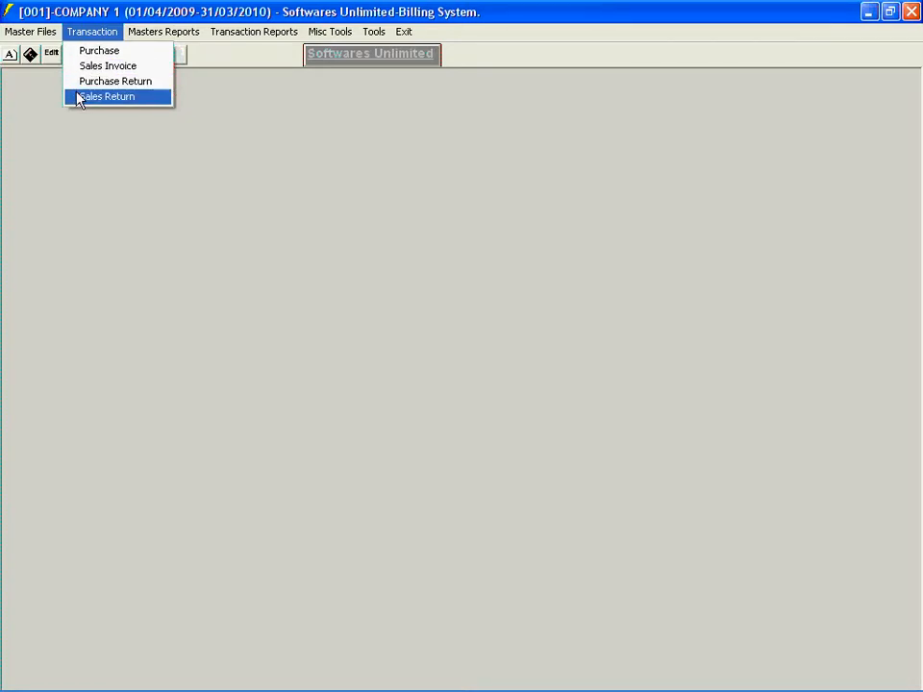
mouse_move(136, 41)
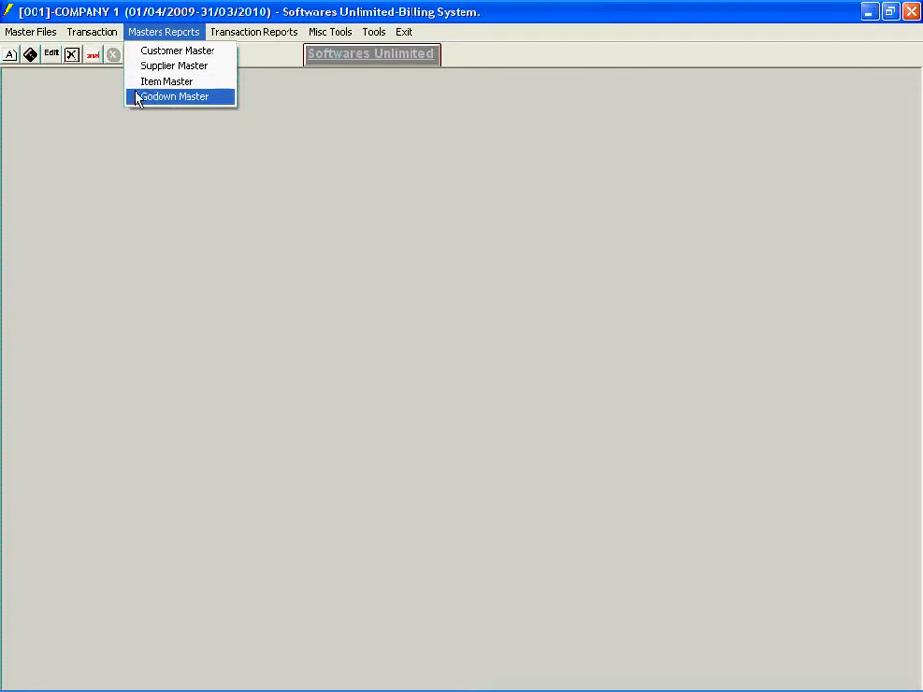
mouse_move(212, 37)
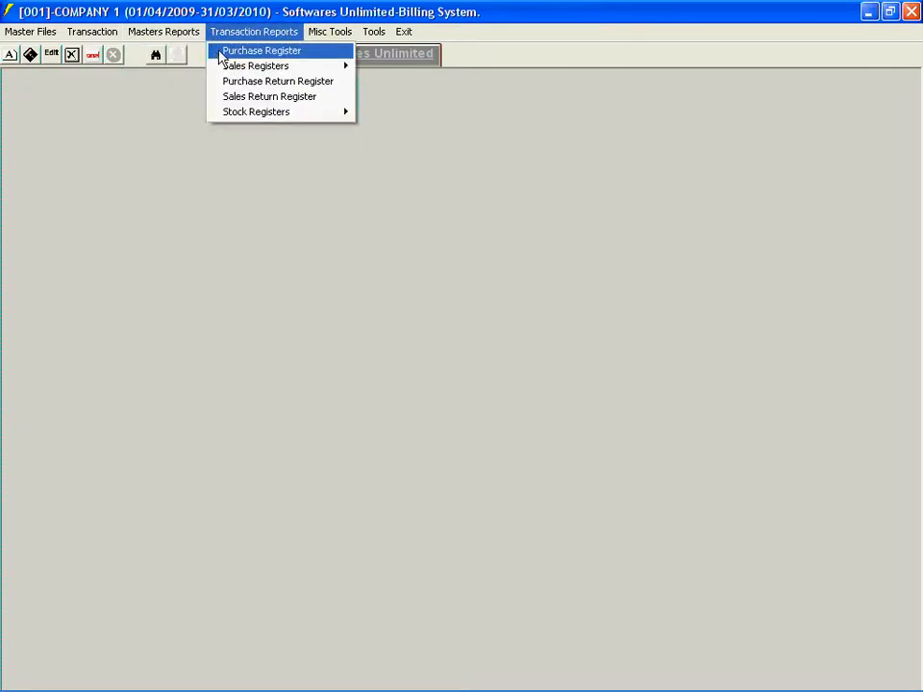
mouse_move(220, 67)
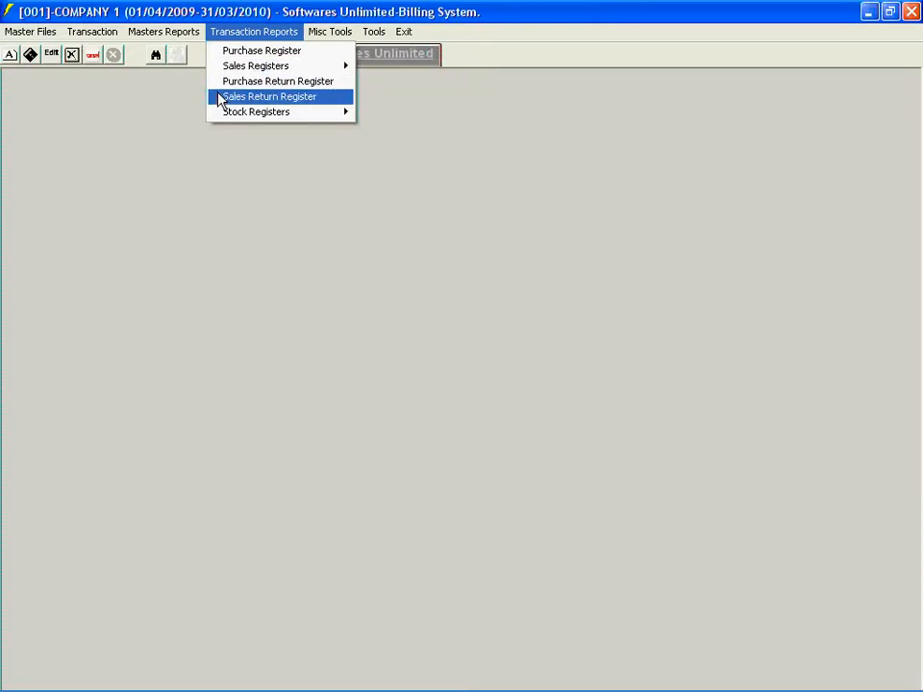
mouse_move(218, 112)
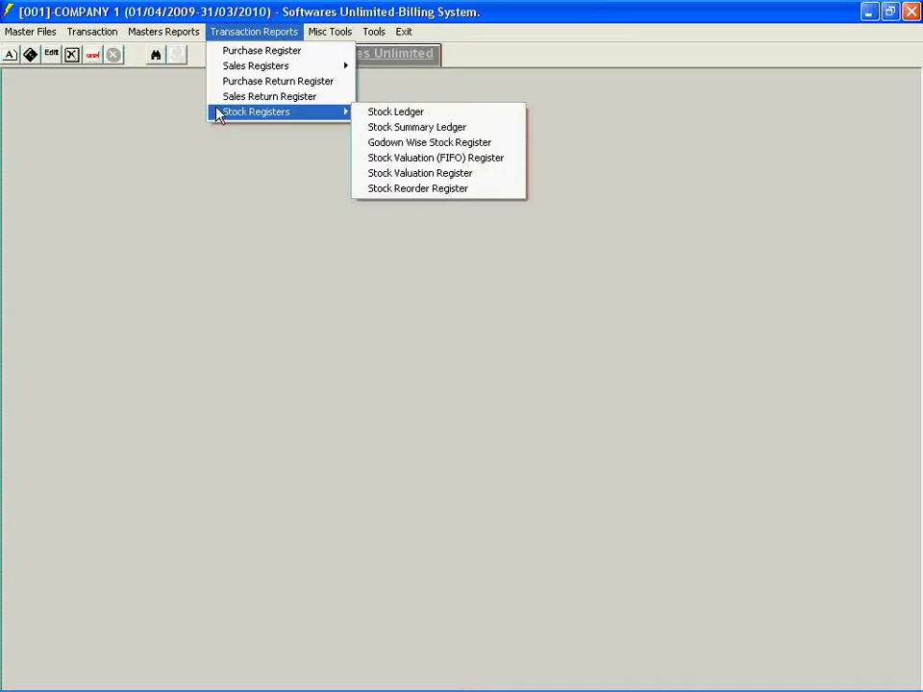
- Add a customer named CUSTOMER 1 to the Customer Master and save the record
left_click(20, 35)
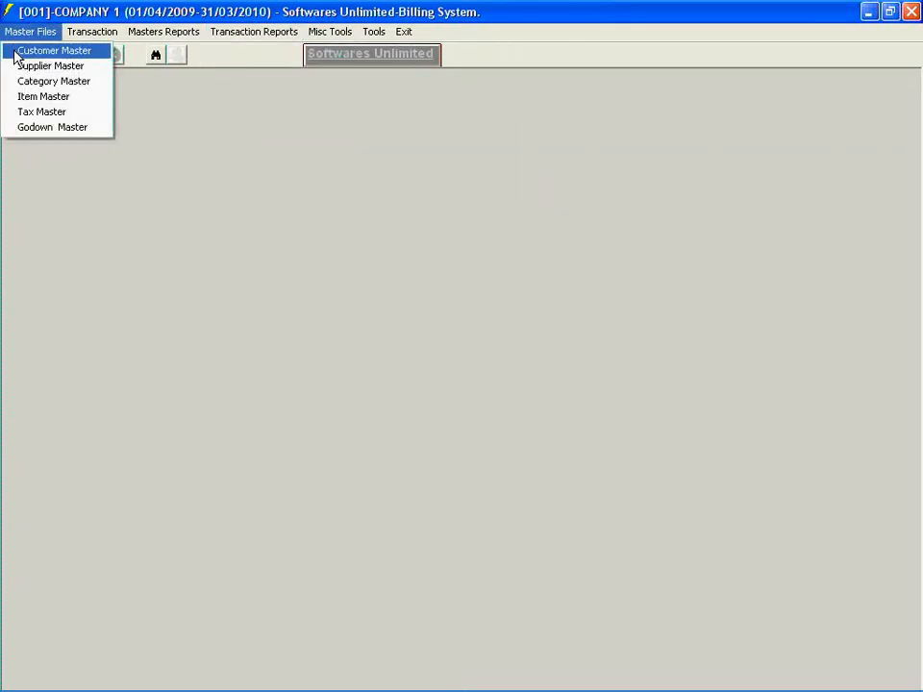
left_click(15, 56)
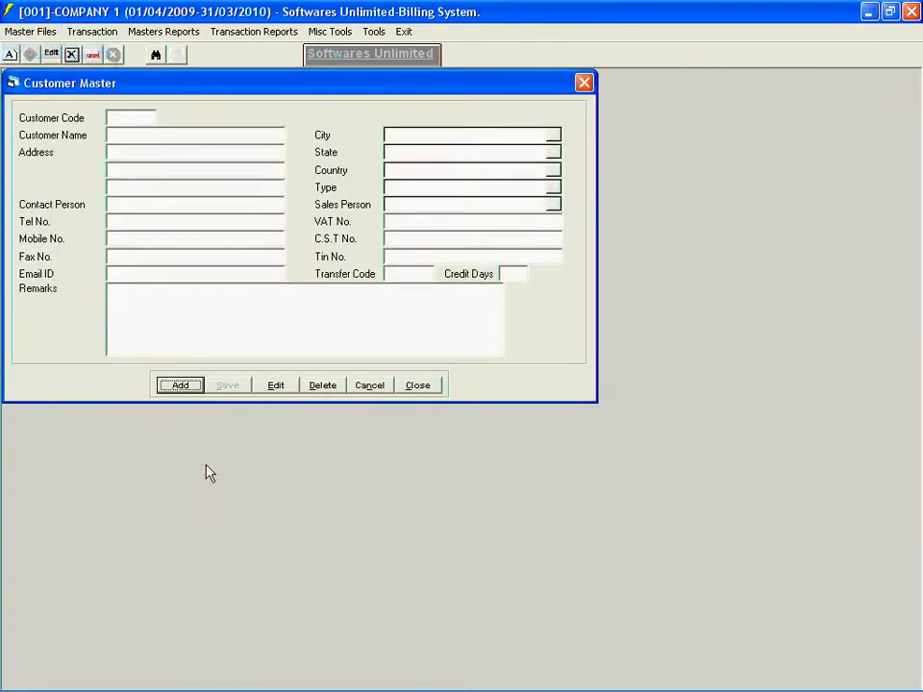
left_click(168, 387)
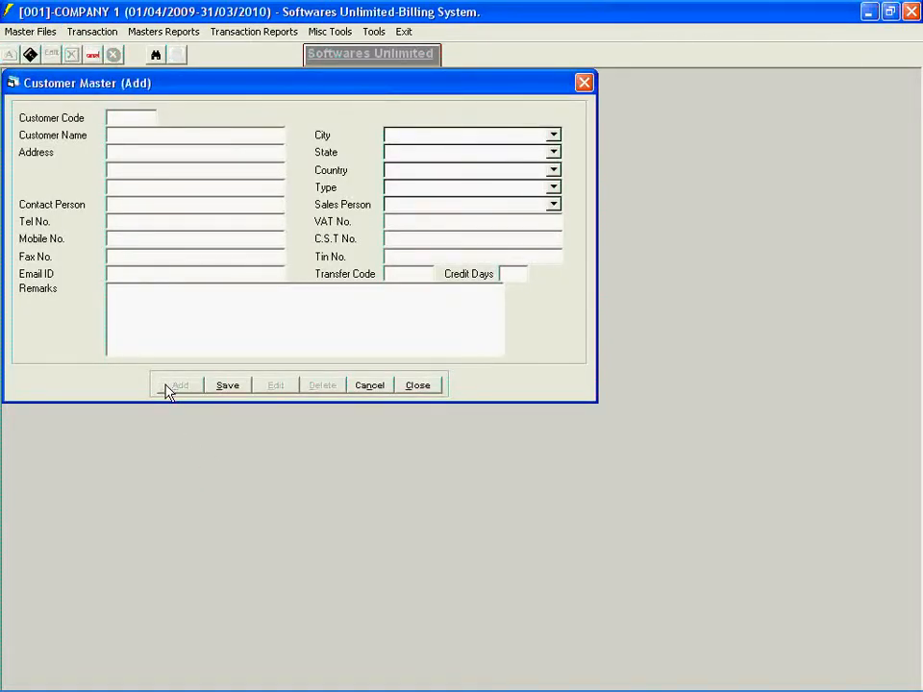
type("CUSTOMER 1")
key("Return")
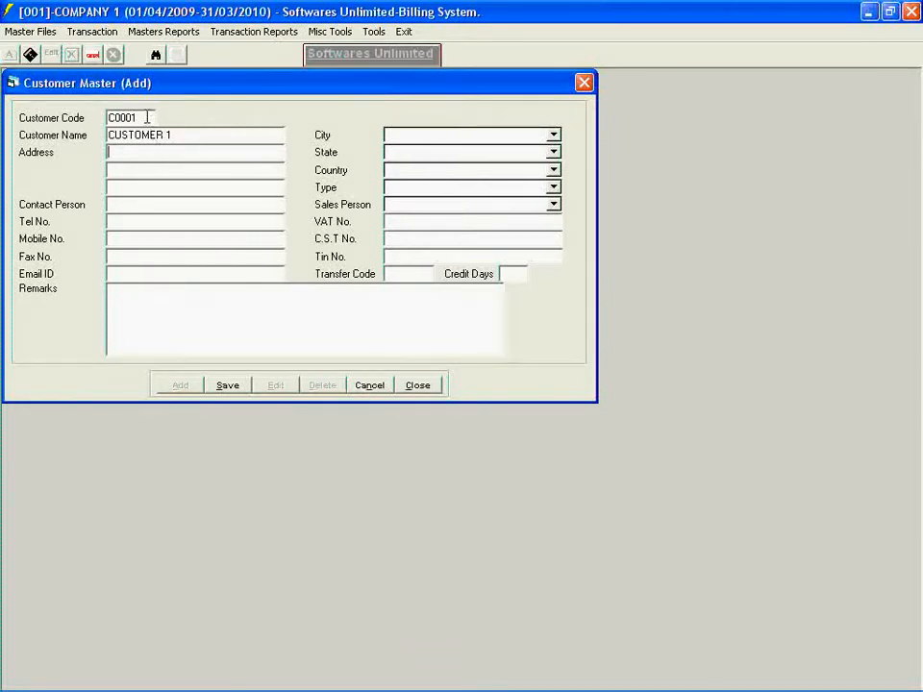
left_click(219, 388)
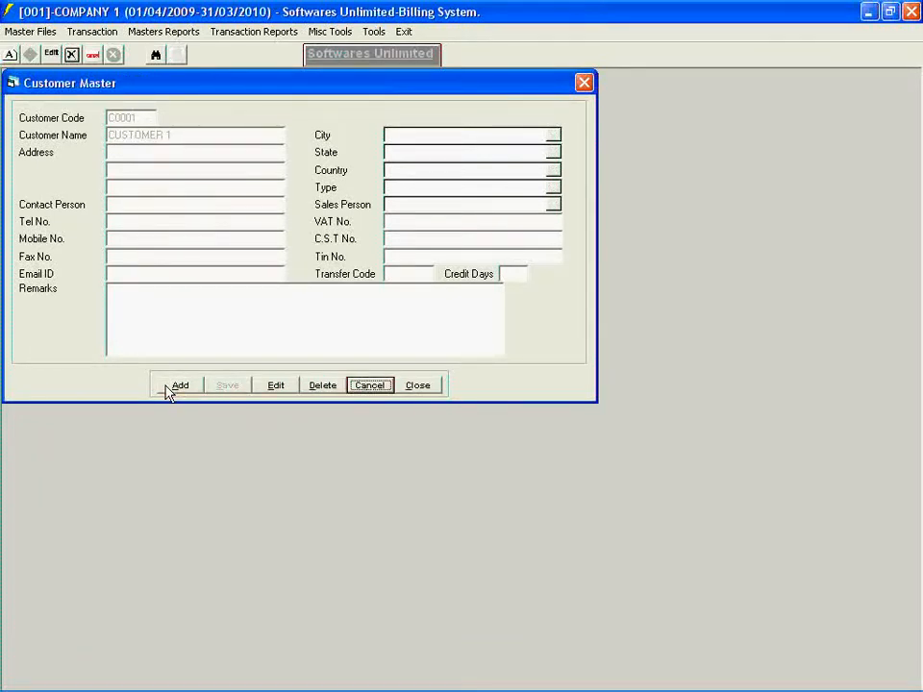
- Add a second customer named CUSTOMER 2 and save the record
left_click(168, 387)
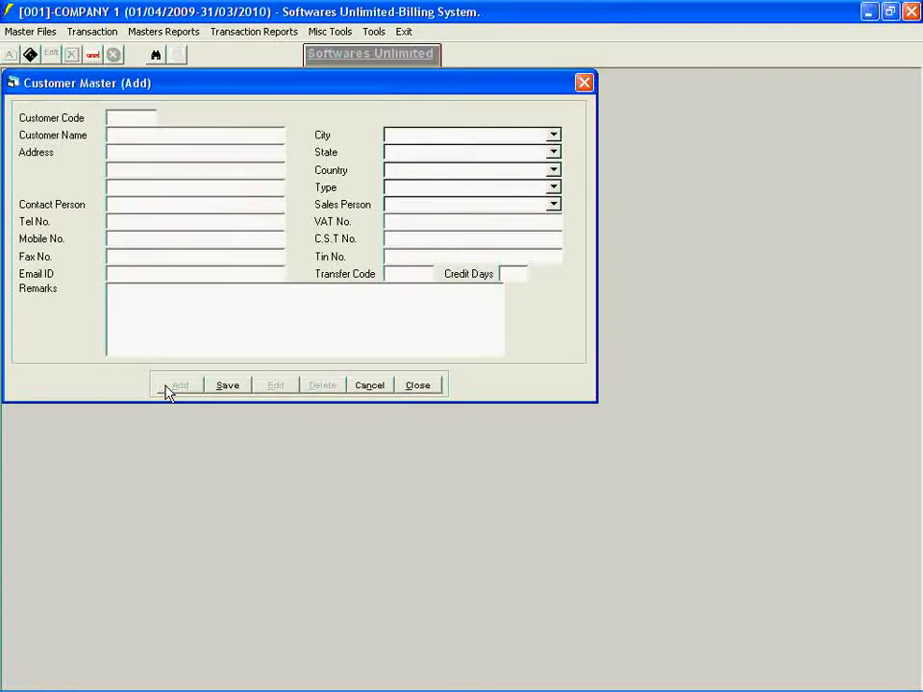
type("CUSTOMER 2")
key("Return")
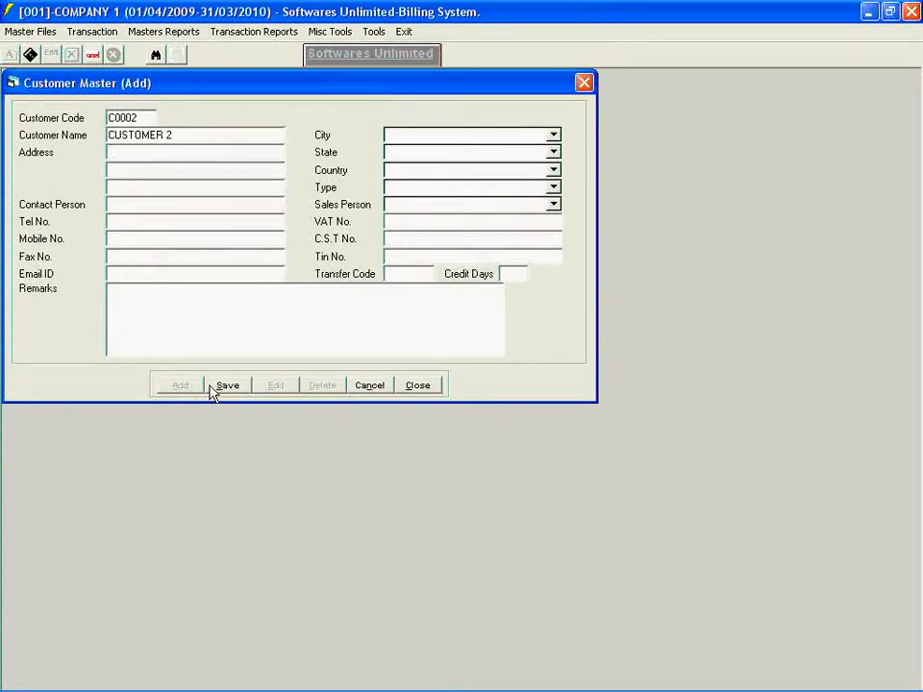
left_click(213, 391)
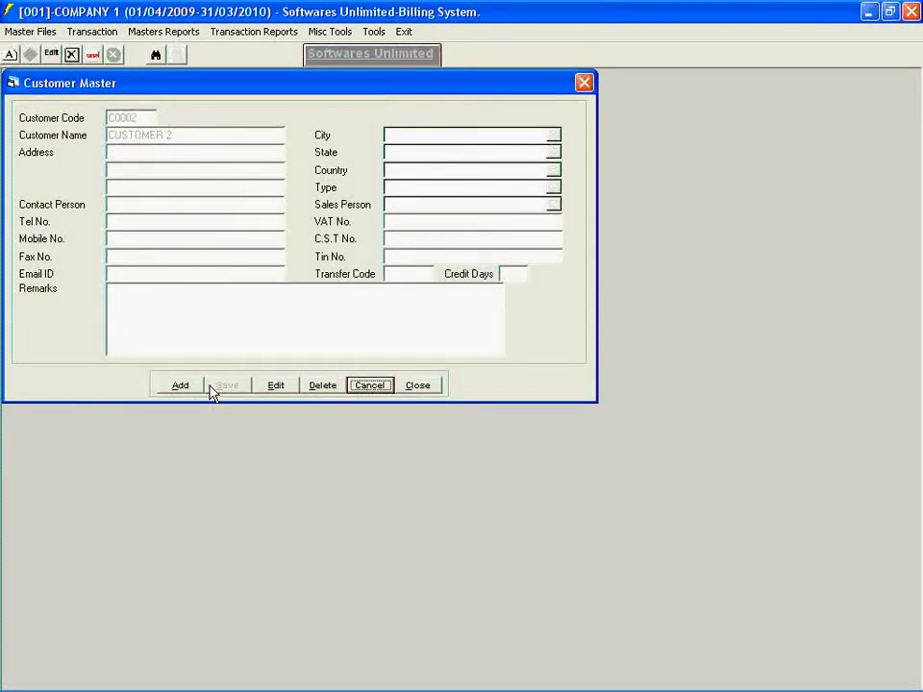
- Edit CUSTOMER 1 to have address lines ADD-1 and ADD-2, then save the record and close the Customer Master
left_click(263, 388)
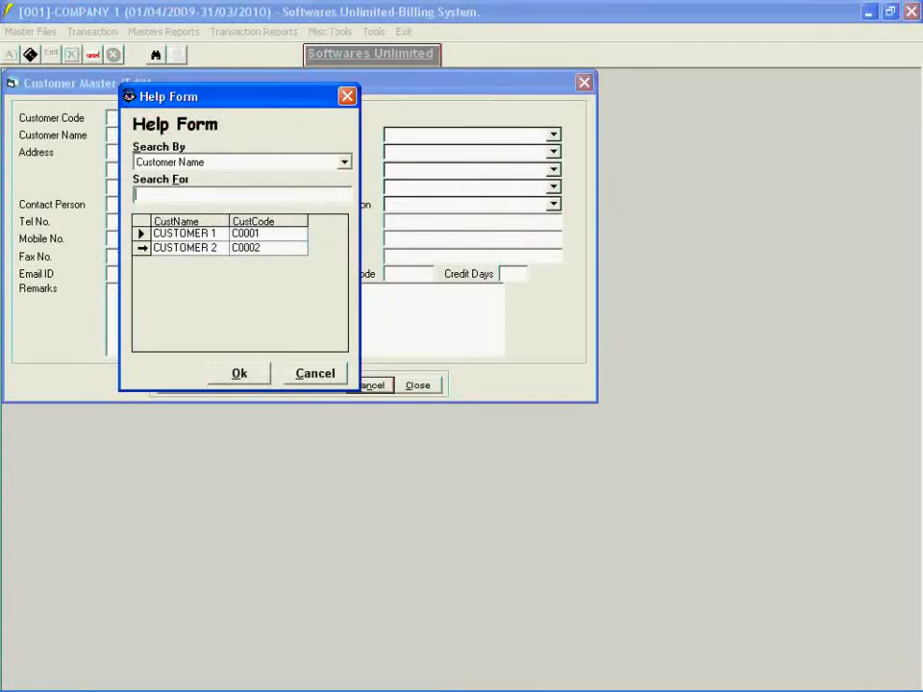
left_click(141, 235)
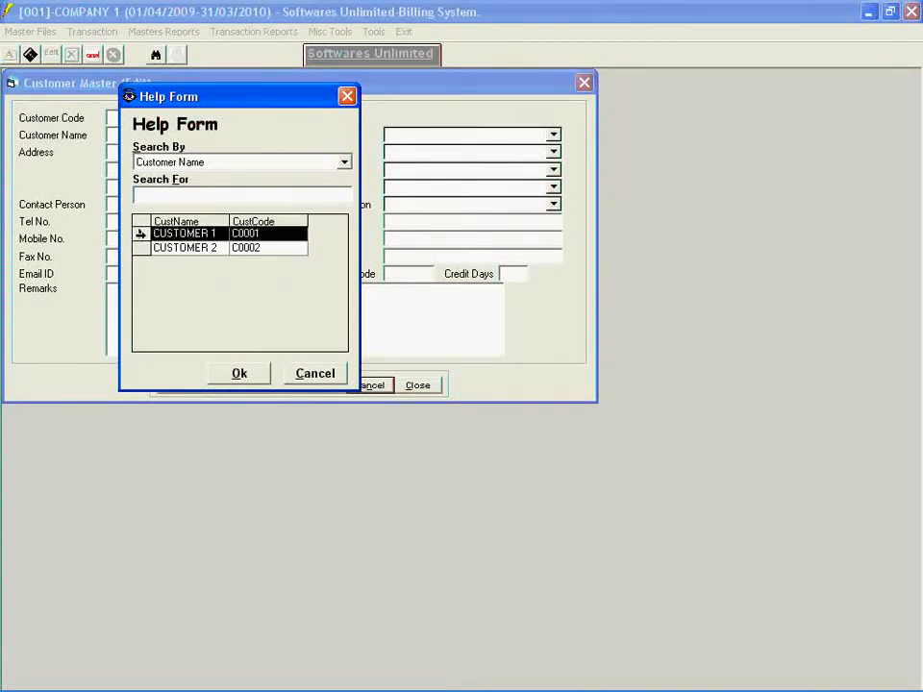
left_click(225, 381)
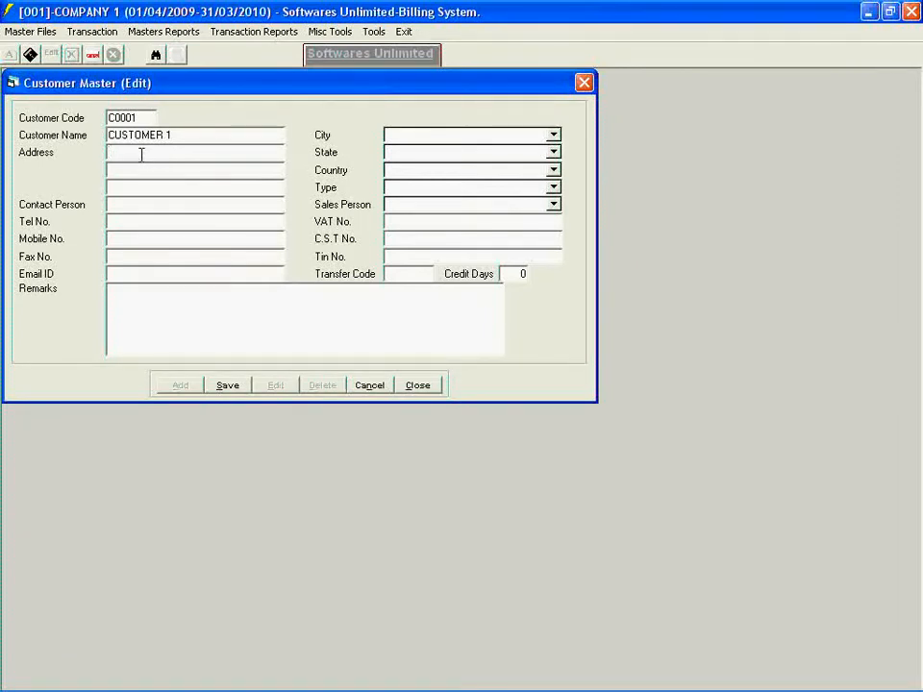
type("ADD-1")
key("Return")
type("ADD2")
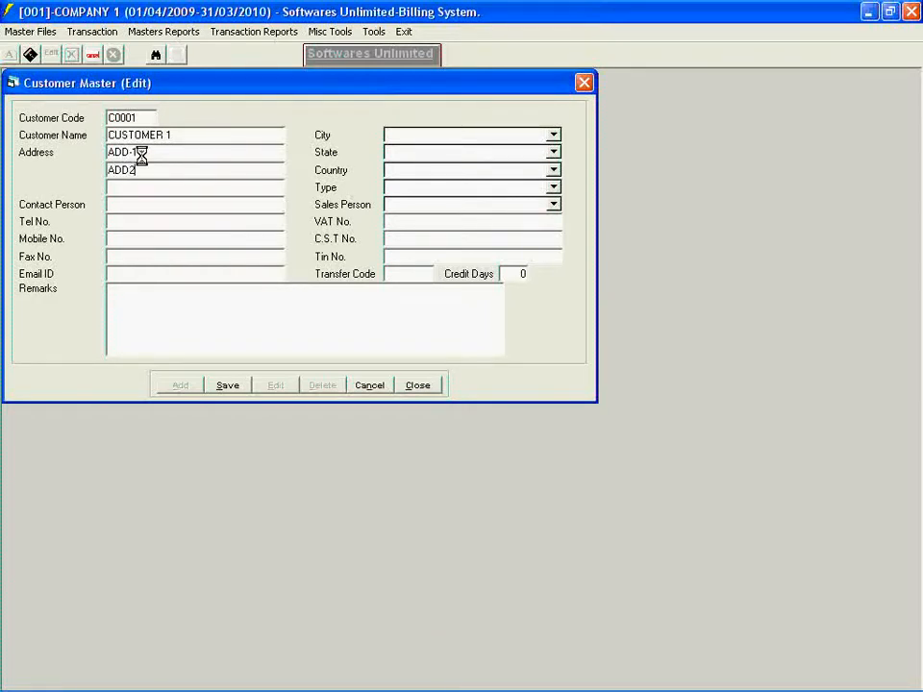
type("-2")
key("BackSpace")
key("BackSpace")
key("BackSpace")
type("-2")
left_click(229, 388)
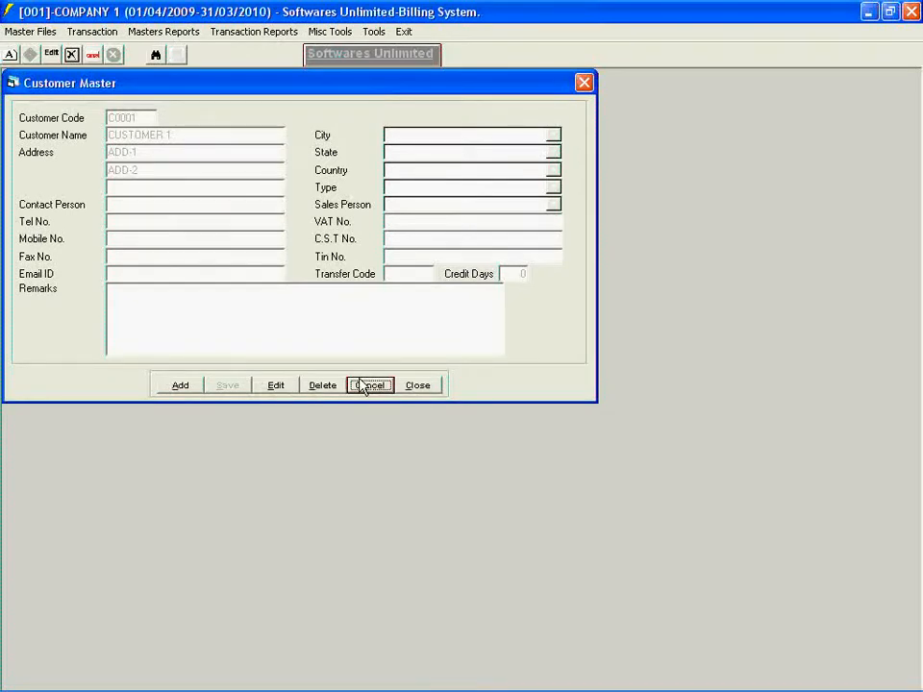
left_click(405, 388)
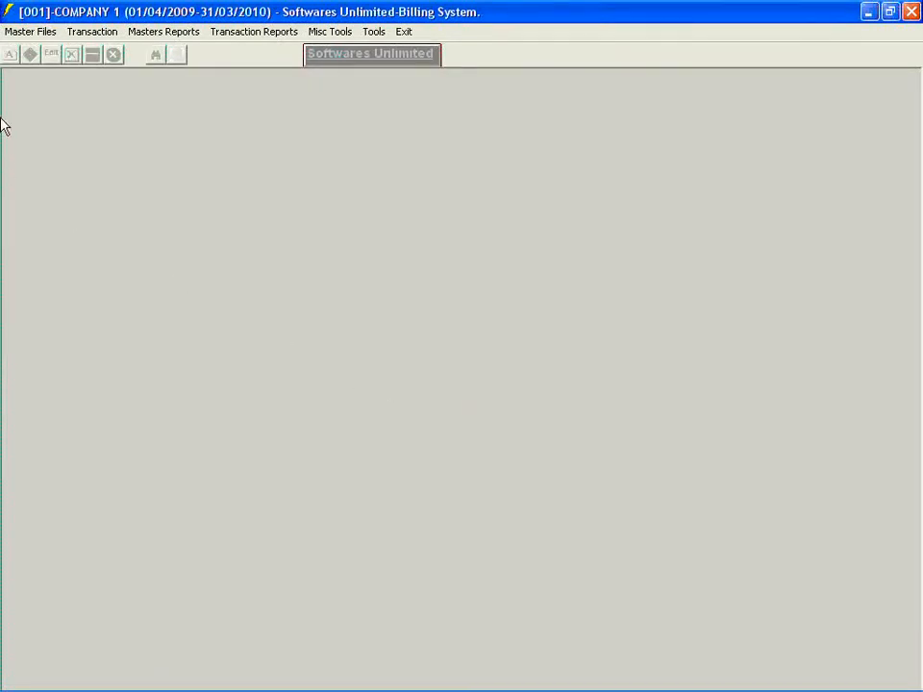
- Add a supplier named SUPPLIER 1 to the Supplier Master, save the record and close the form
left_click(6, 33)
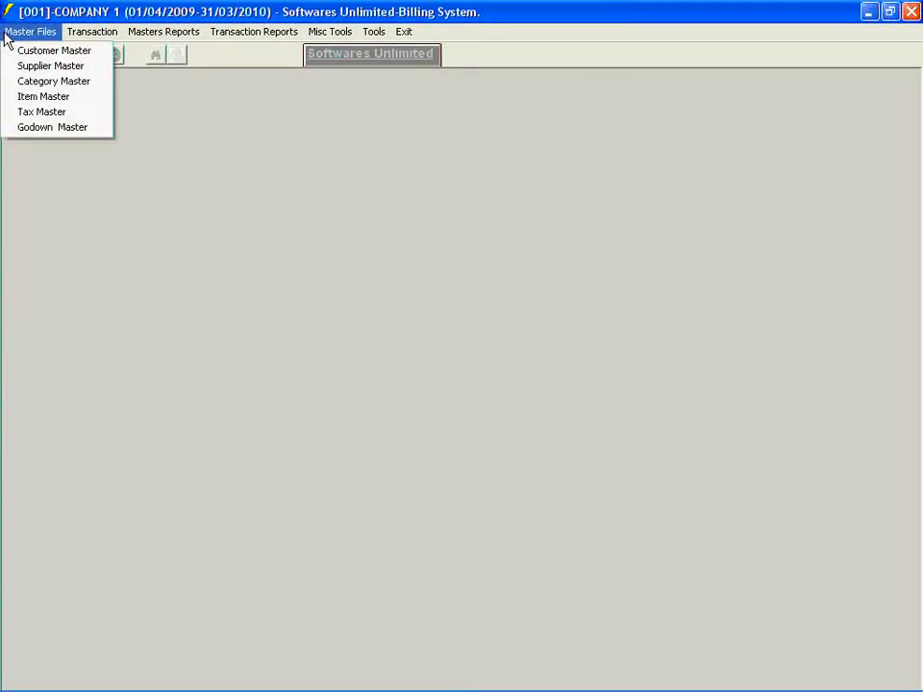
left_click(16, 67)
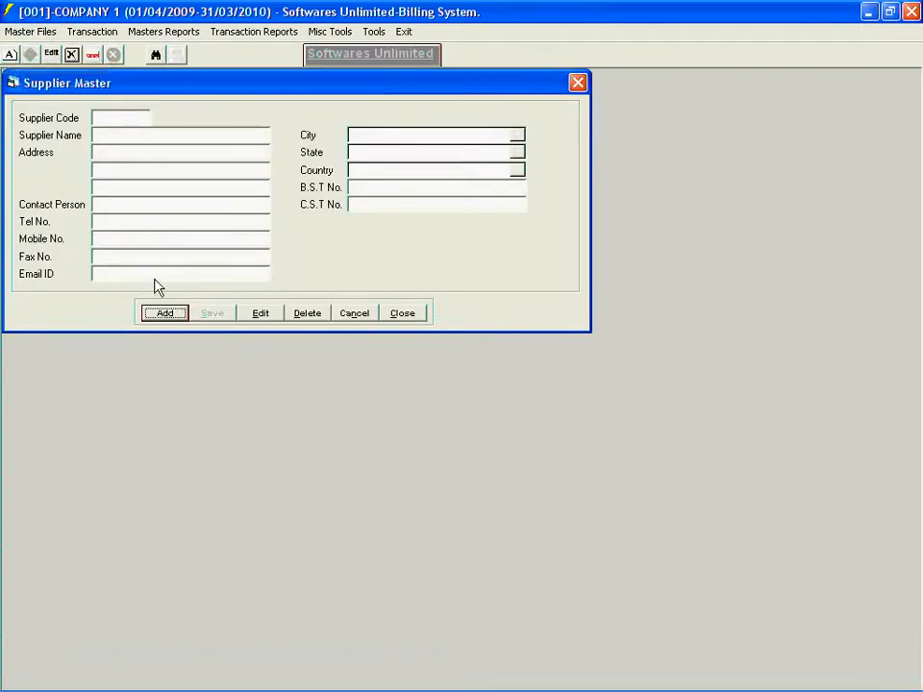
left_click(153, 318)
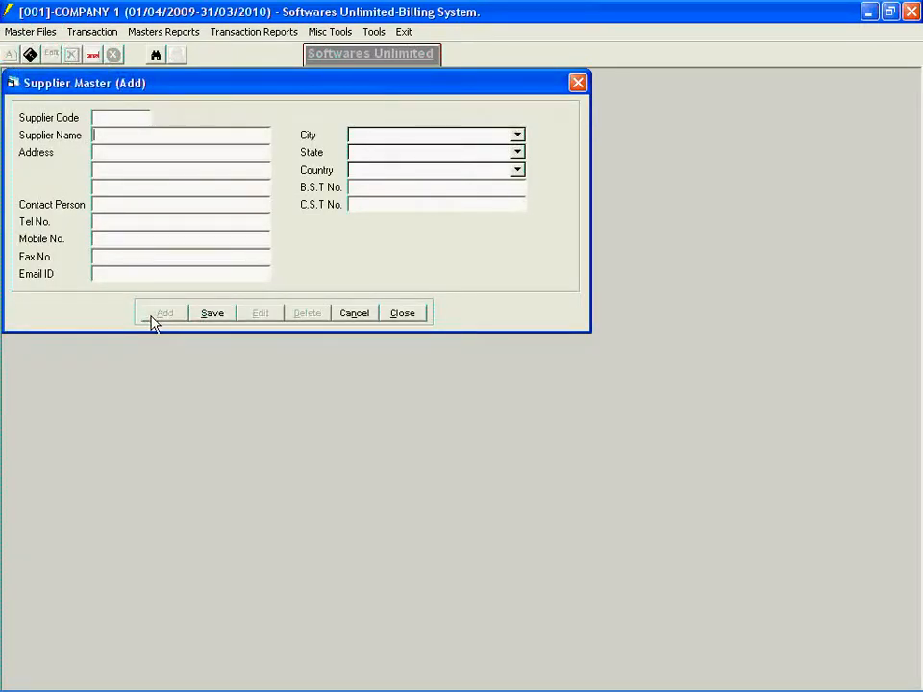
type("SUPPLIER 1")
key("Tab")
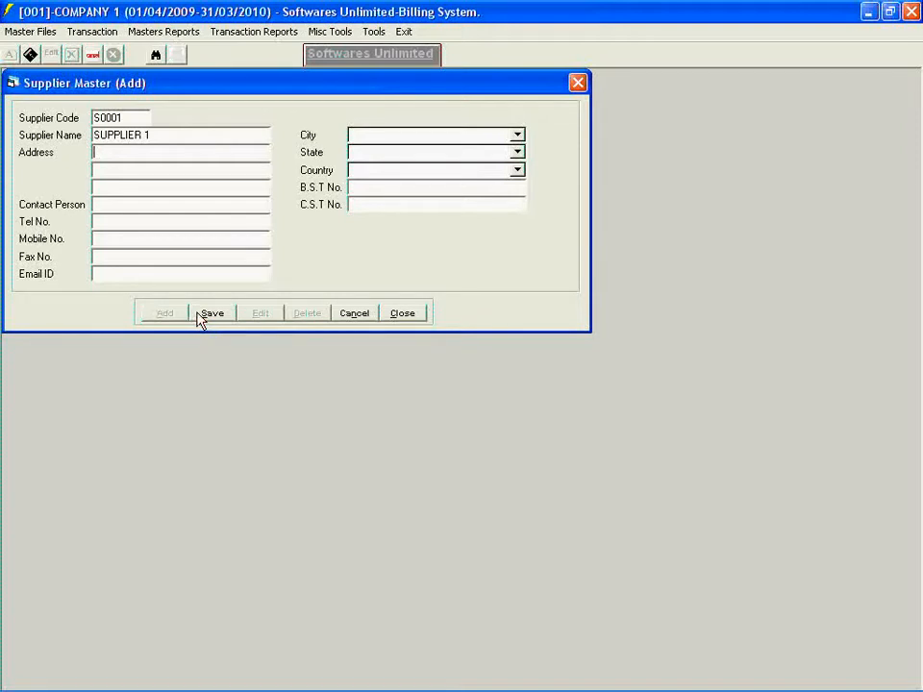
left_click(200, 317)
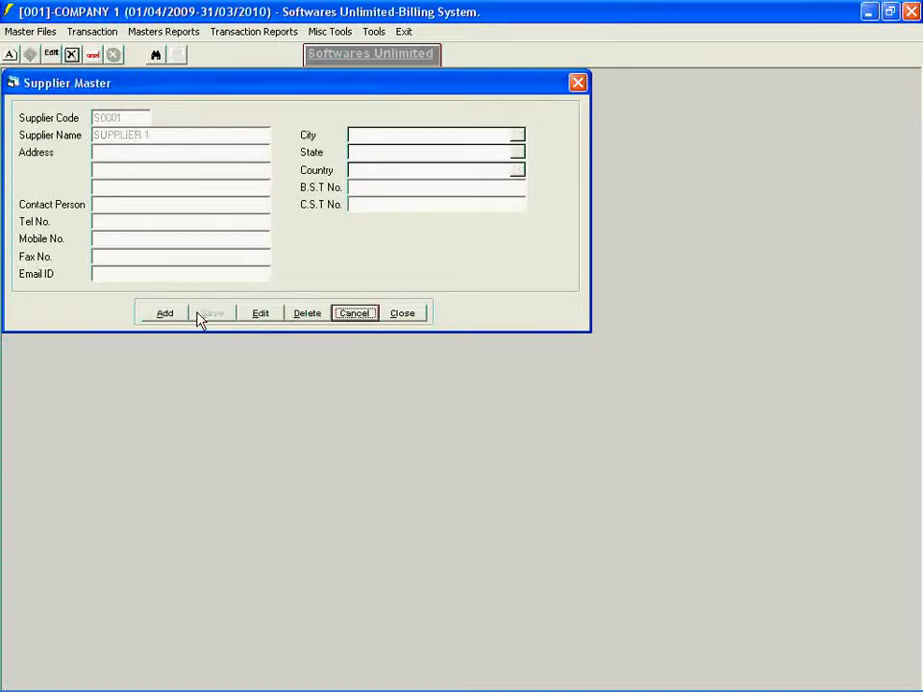
left_click(391, 319)
- Start a new Item Master record named SHIRT BLUE COLOUR, keeping Nos as the unit
left_click(4, 35)
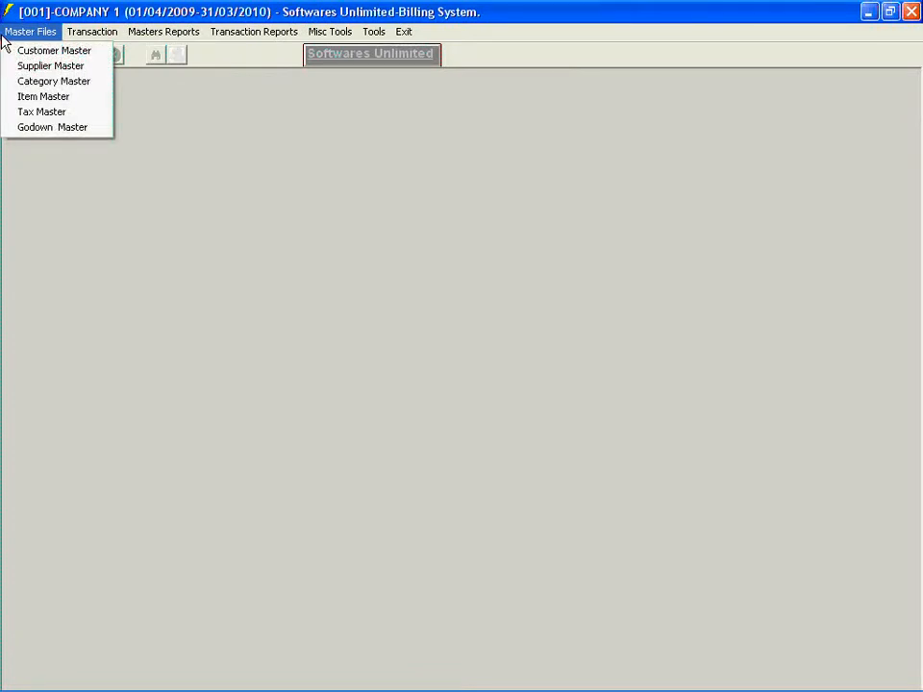
left_click(18, 96)
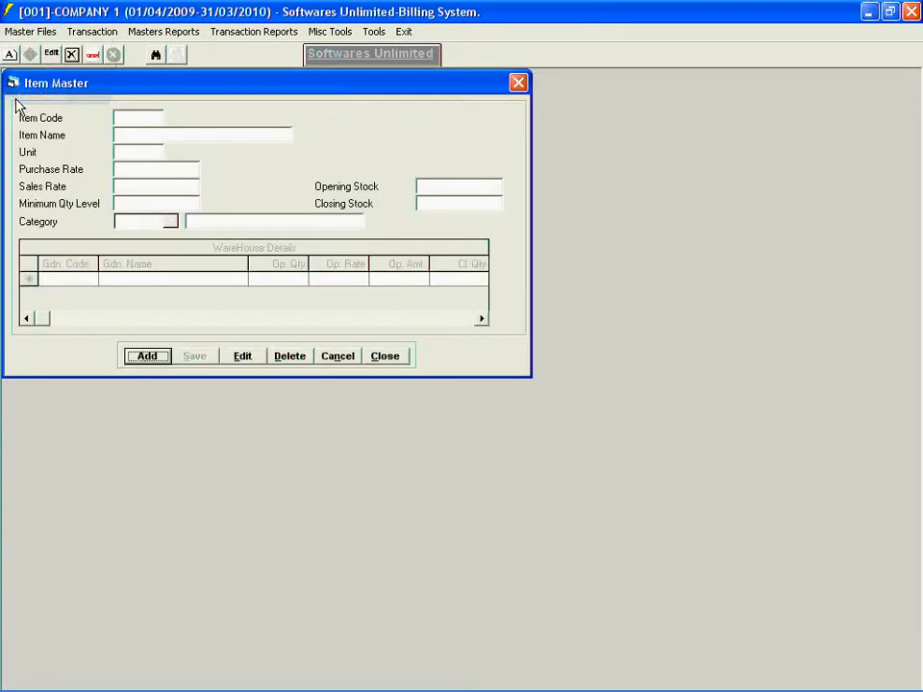
left_click(136, 362)
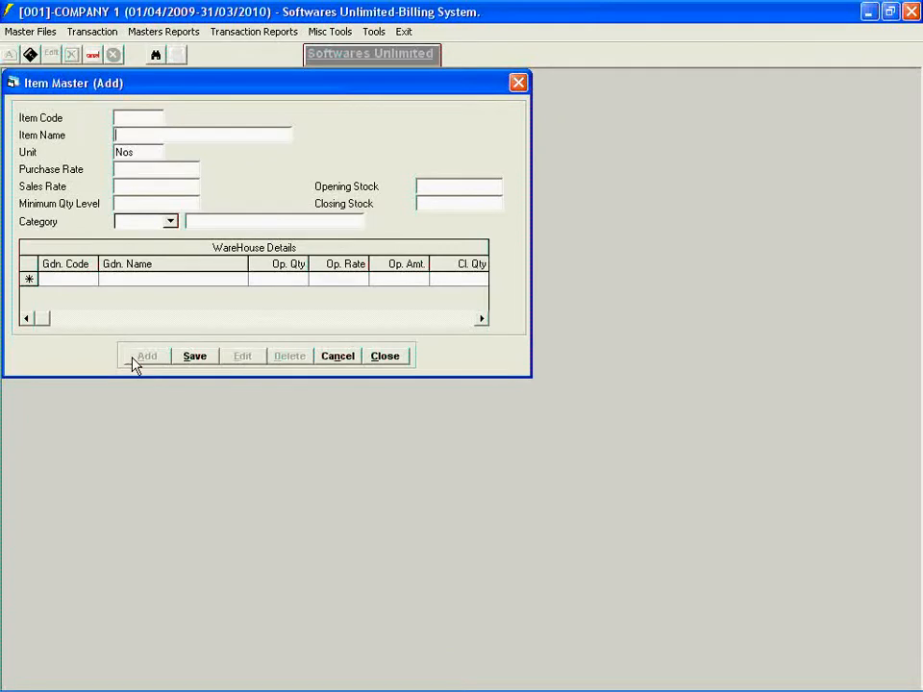
type("SHIRT BLUE COLOUR")
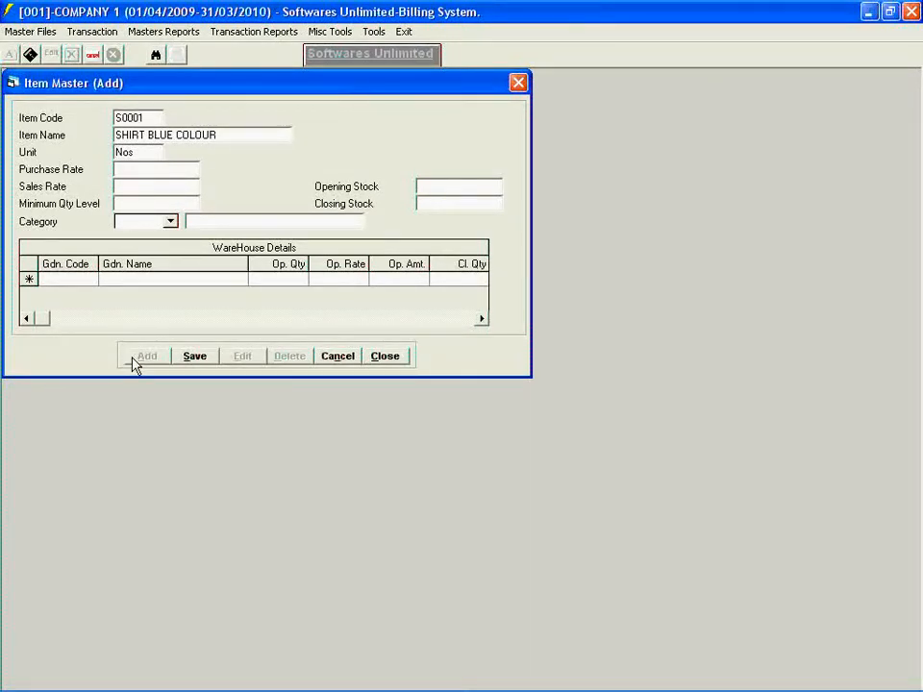
key("Return")
key("Return")
key("Return")
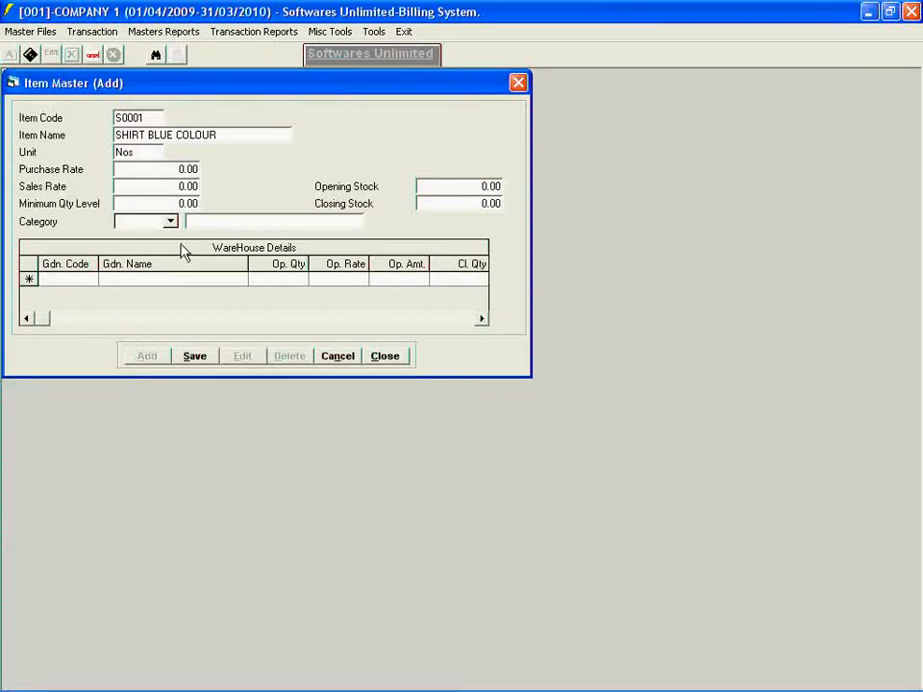
left_click(171, 222)
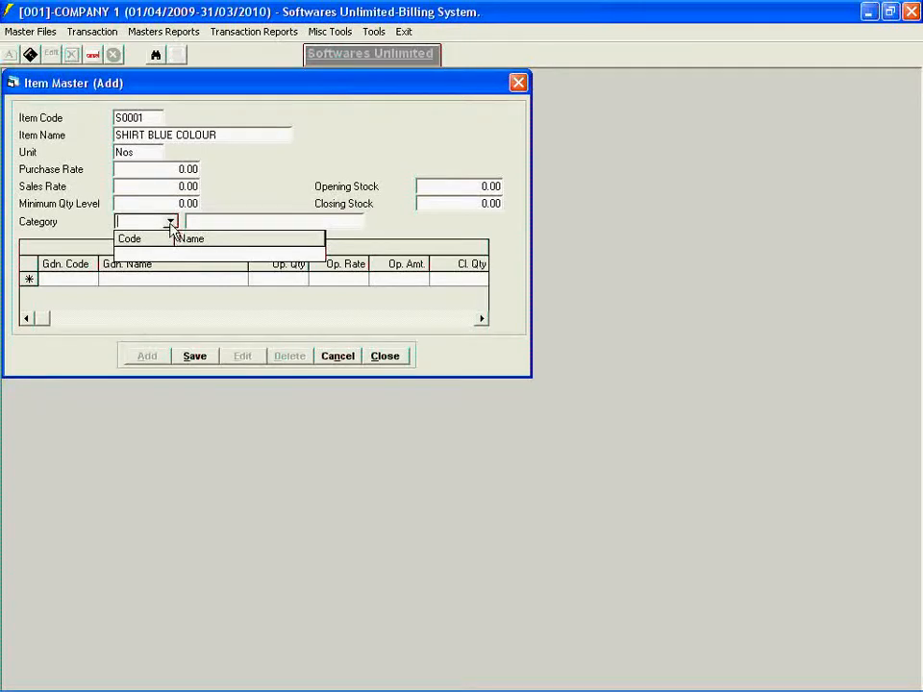
- Add a category described as SHIRT CATEGORY to the Category Master and save the record
left_click(12, 31)
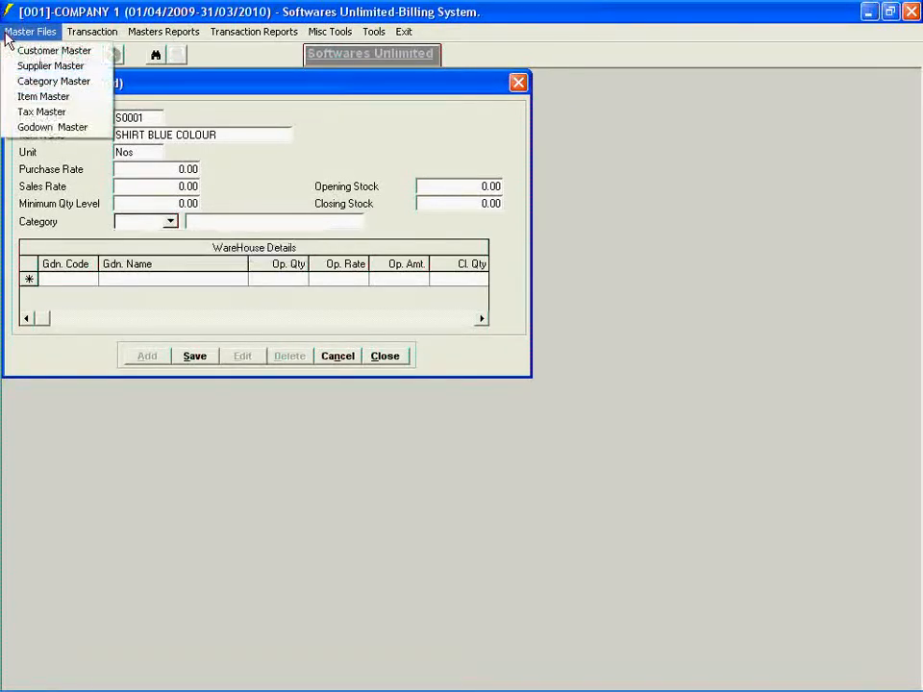
left_click(10, 83)
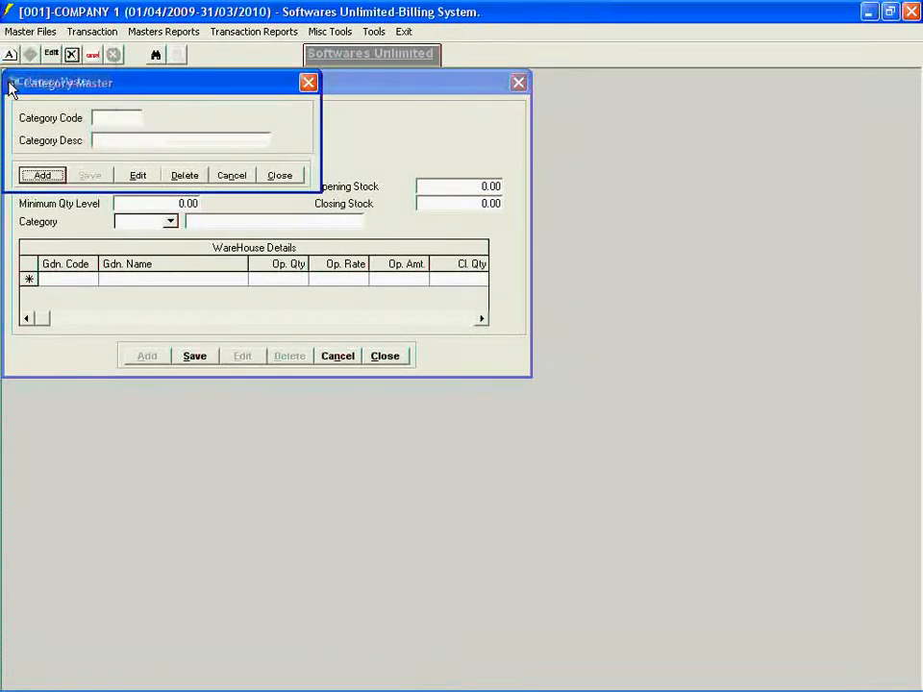
left_click(42, 175)
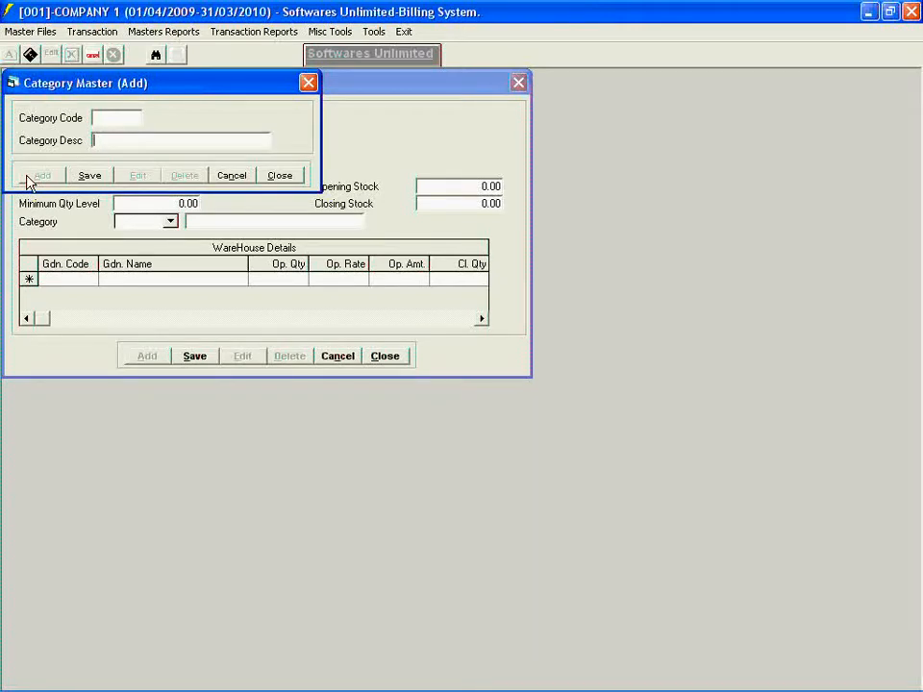
type("SHIRT")
type("CATE")
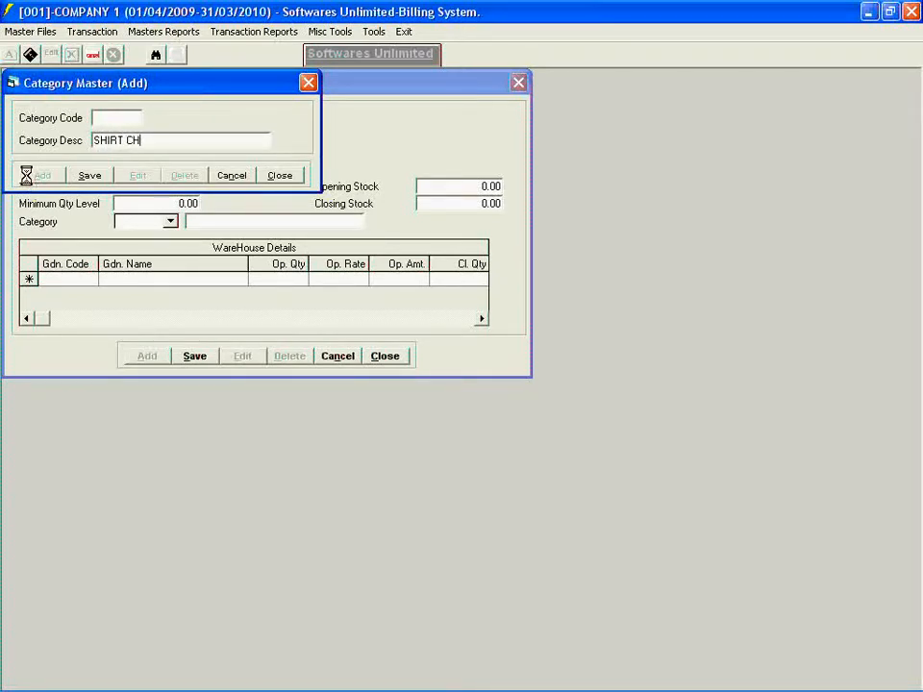
type("GORY")
key("Tab")
key("Return")
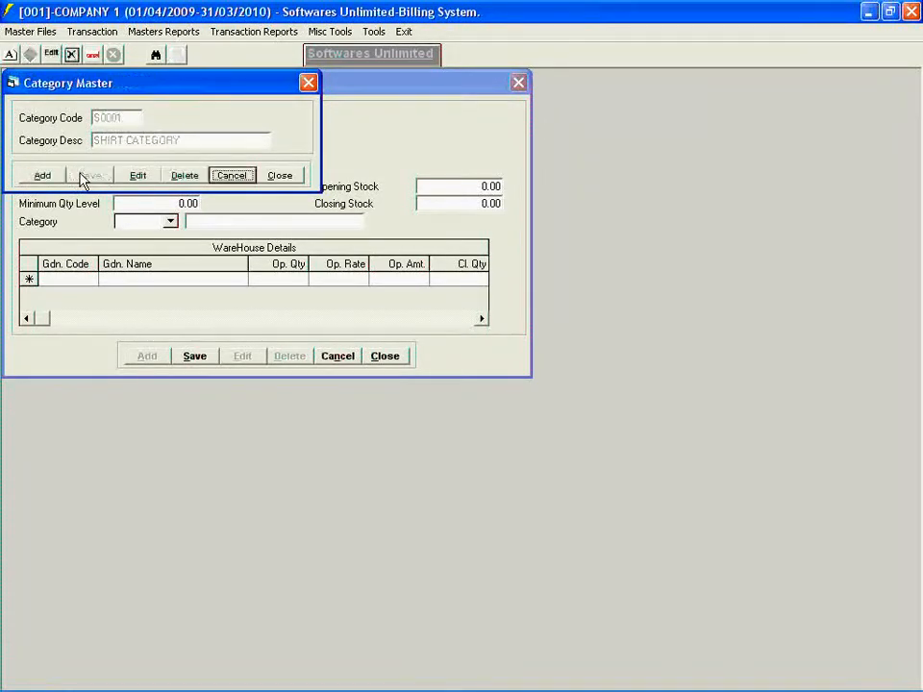
- Add a second category described as PANT CATEGORY, save the record and close the Category Master
left_click(27, 181)
type("P")
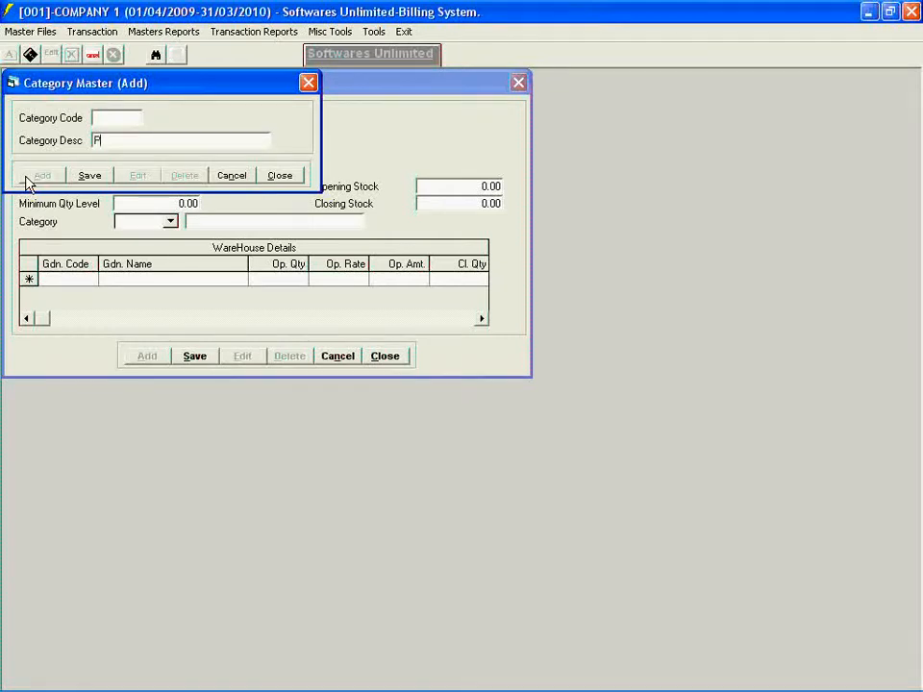
type("ANT CATEGORY")
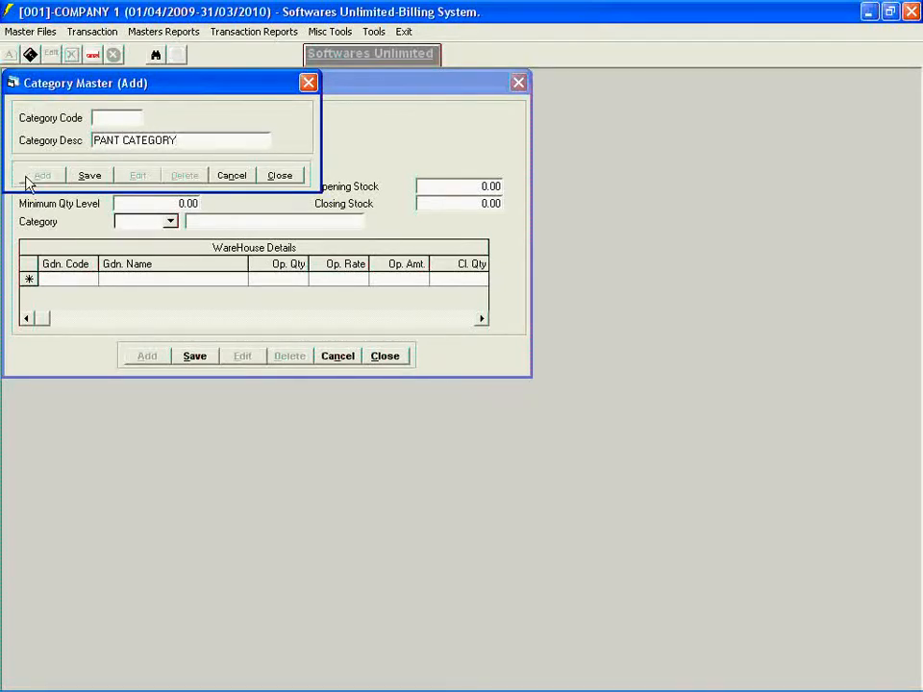
key("Return")
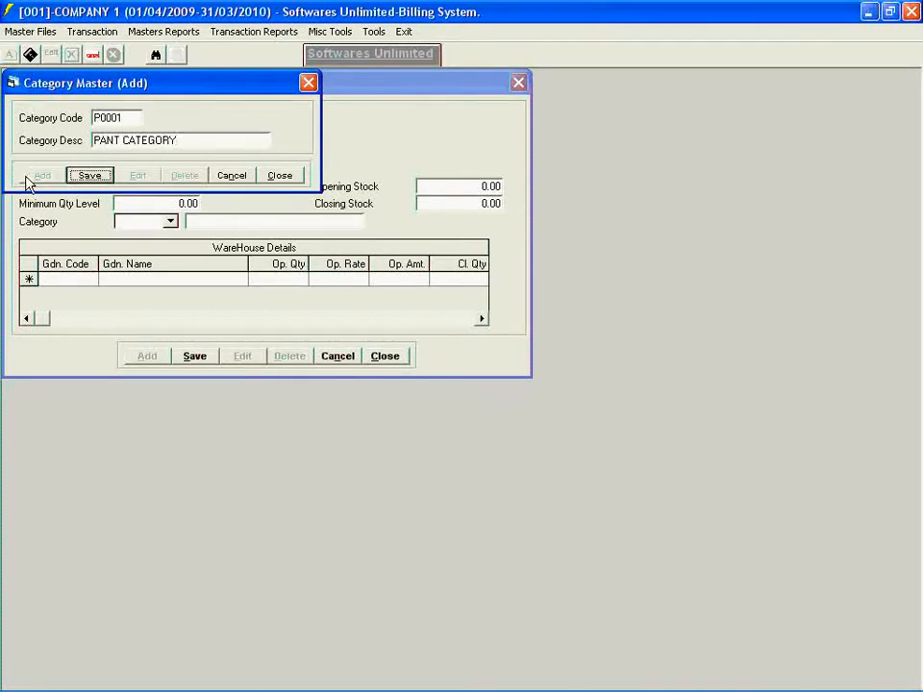
left_click(76, 177)
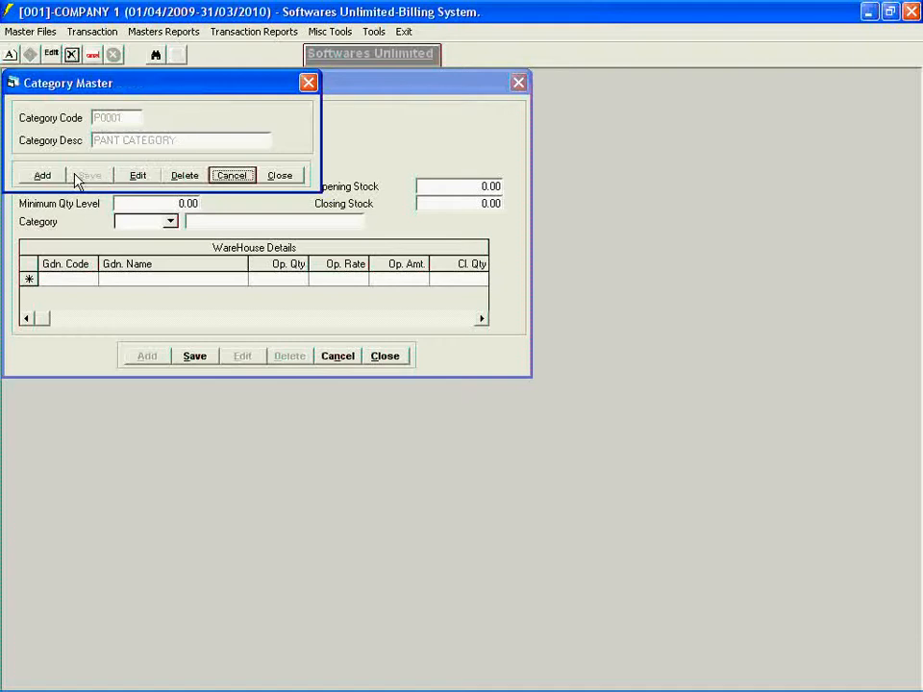
left_click(269, 180)
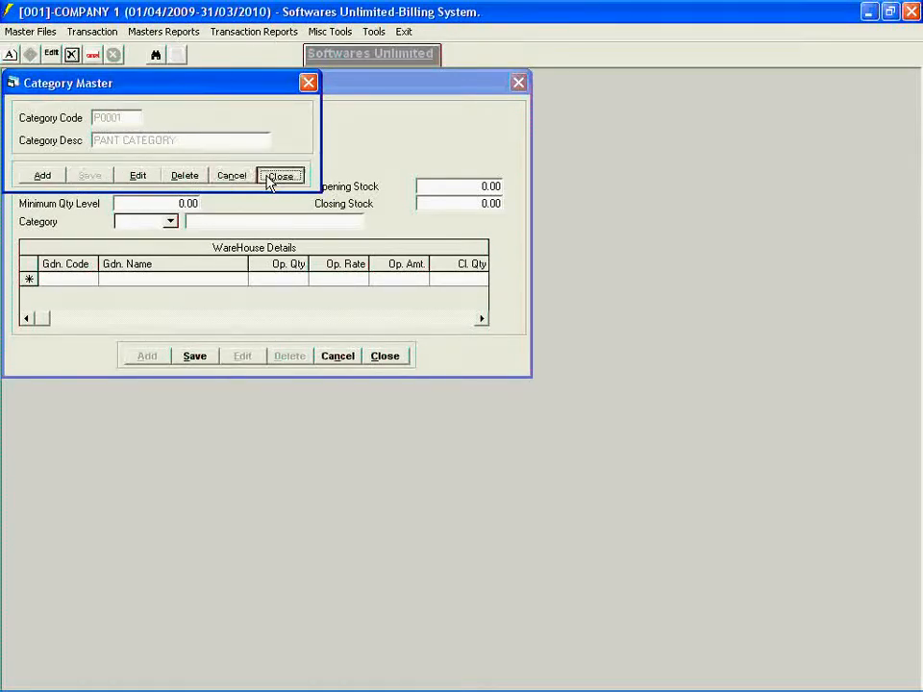
- Assign SHIRT CATEGORY to the blue shirt item and set its purchase rate to 400 and sales rate to 600
left_click(170, 222)
left_click(165, 269)
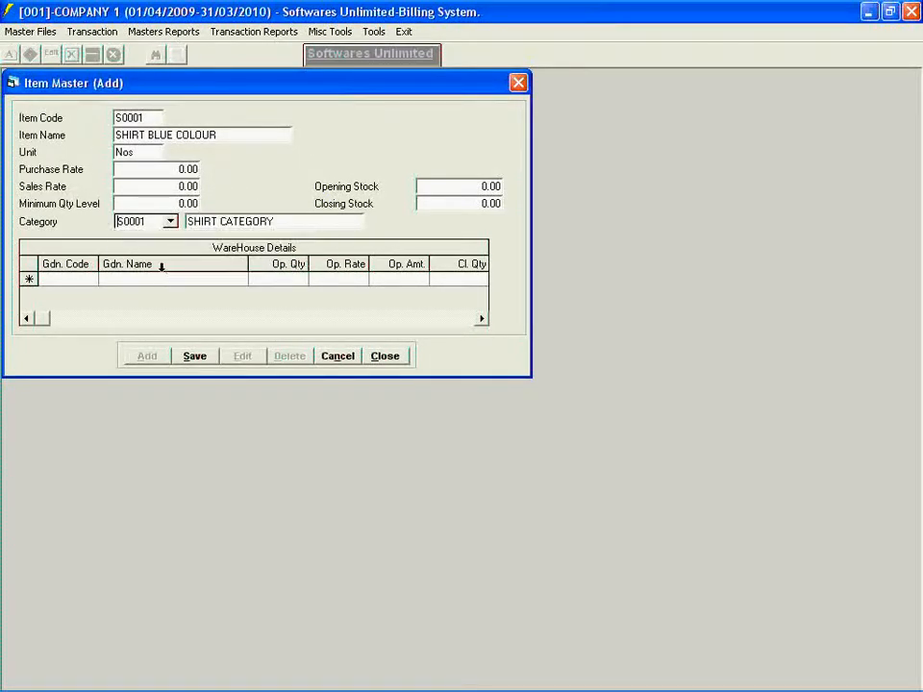
left_click(160, 170)
key("Delete")
key("Delete")
key("Delete")
key("Delete")
type("400")
key("Tab")
type("60")
left_click(89, 279)
- Add a godown named MUMBAI GODOWN to the Godown Master and save the record
left_click(8, 33)
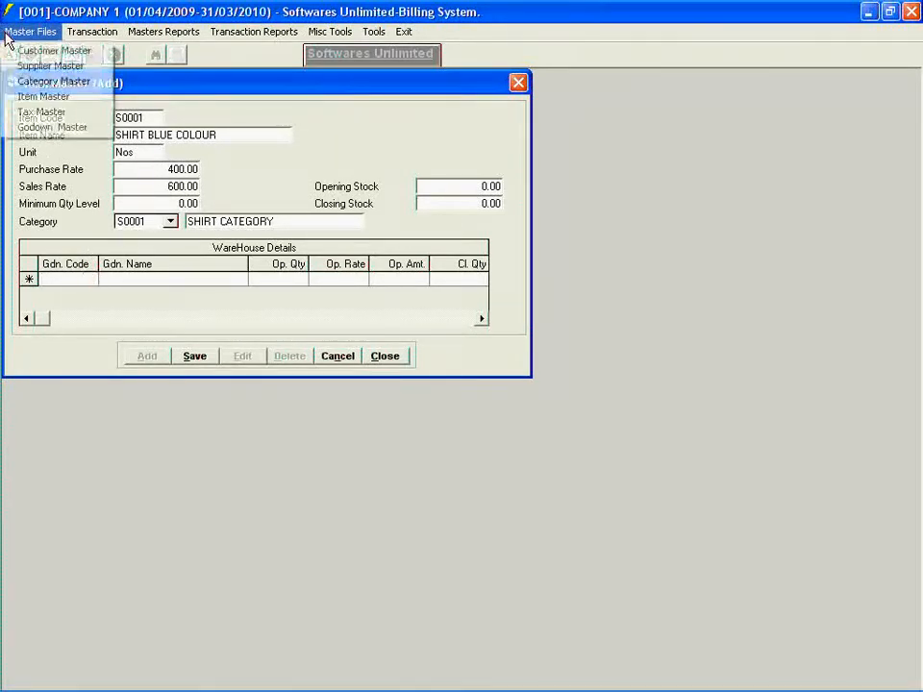
left_click(16, 127)
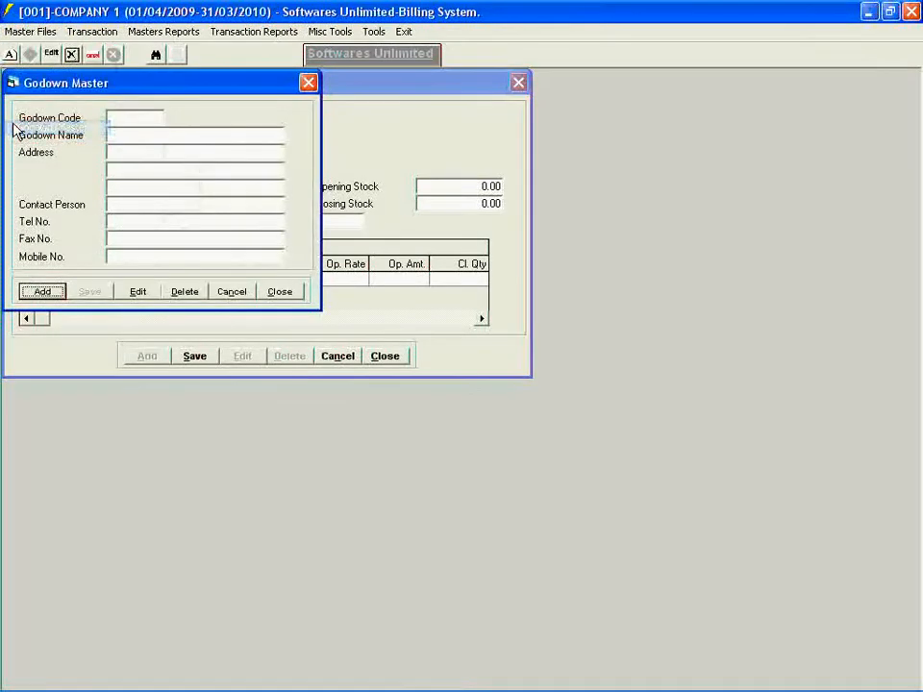
left_click(27, 294)
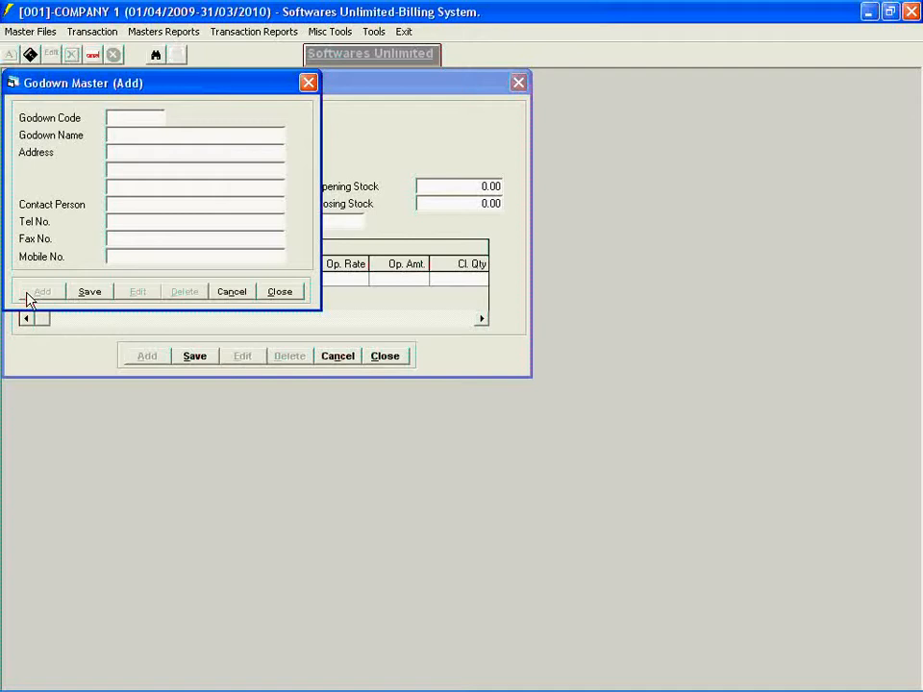
type("MUMBAI GODOWBN")
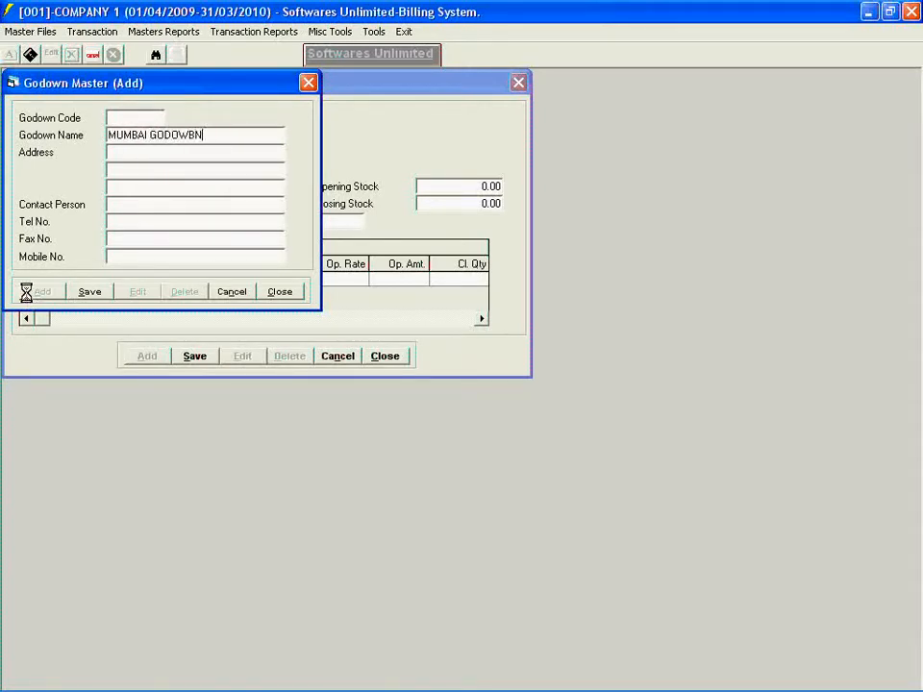
key("BackSpace")
key("BackSpace")
type("N")
key("Return")
left_click(89, 291)
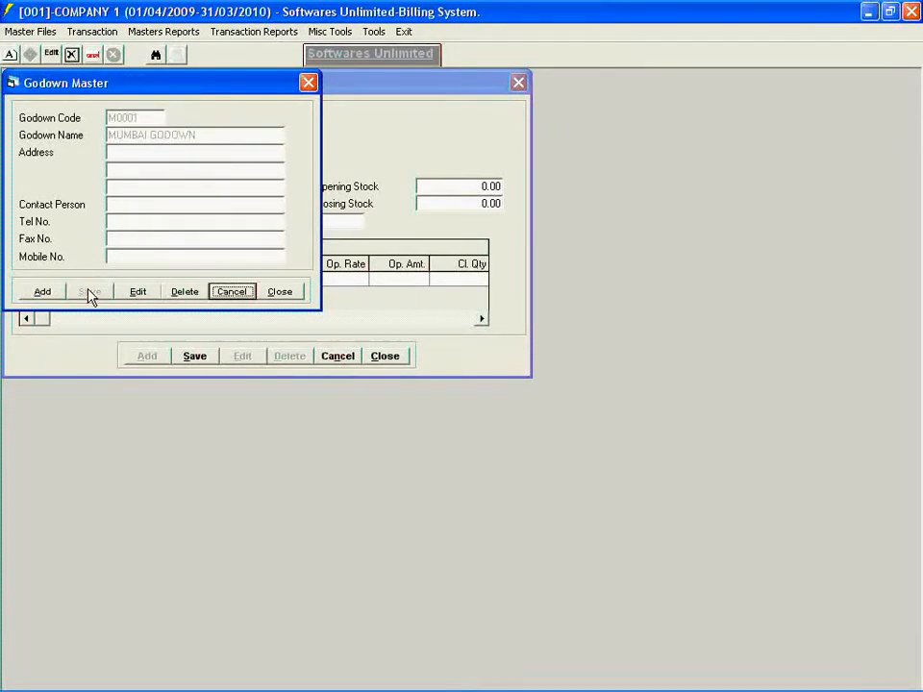
- Add a second godown named DELHI GODOWN, save the record and close the Godown Master
left_click(29, 294)
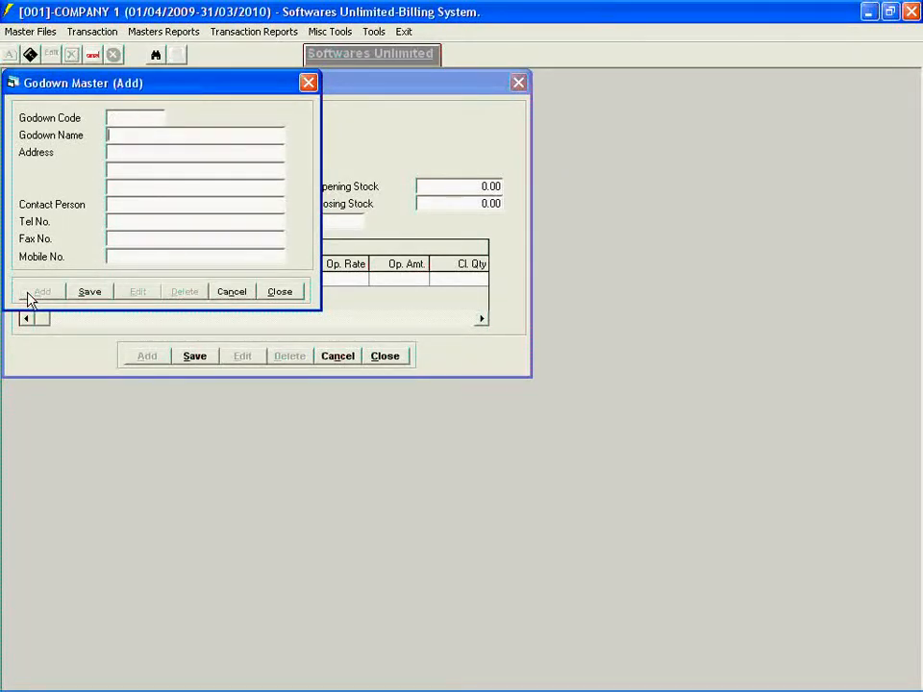
type("DELHI GODOWN")
key("Return")
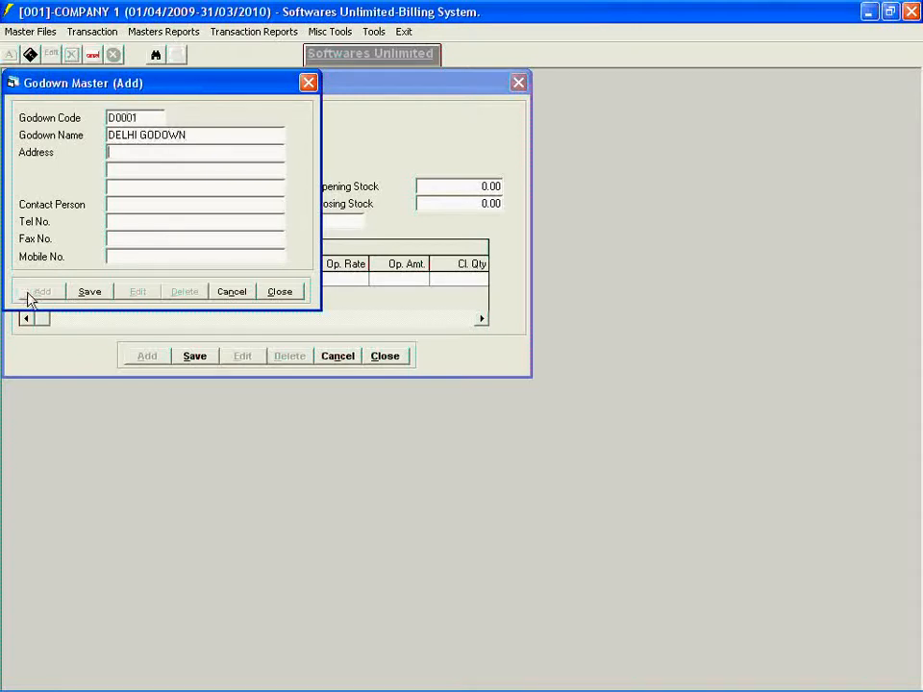
left_click(79, 295)
left_click(293, 293)
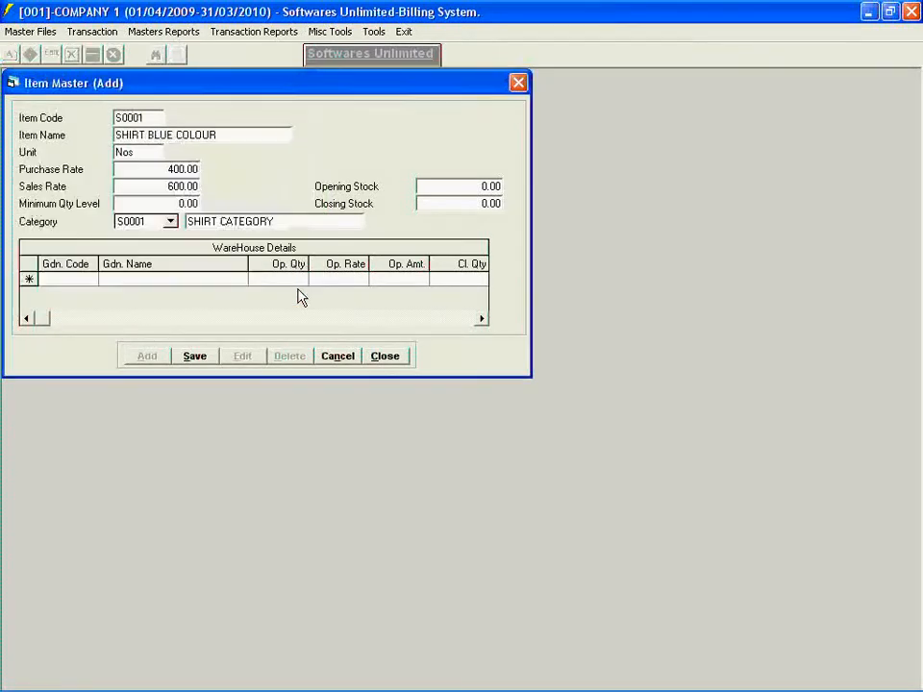
- Enter the item's opening stock for MUMBAI GODOWN in the warehouse details with quantity 100 and amount 40000
left_click(90, 280)
left_click(89, 279)
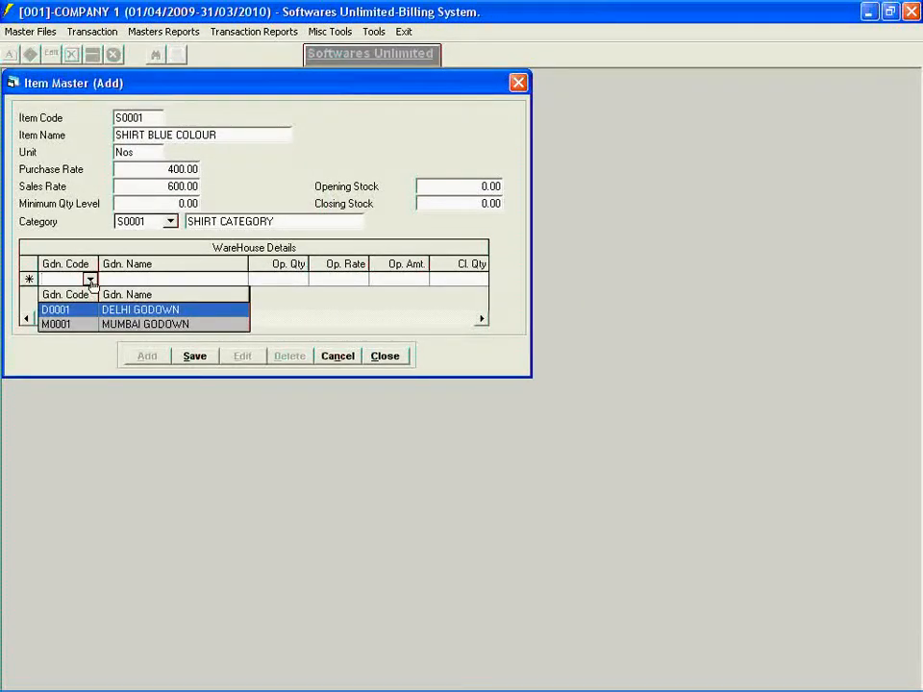
left_click(89, 325)
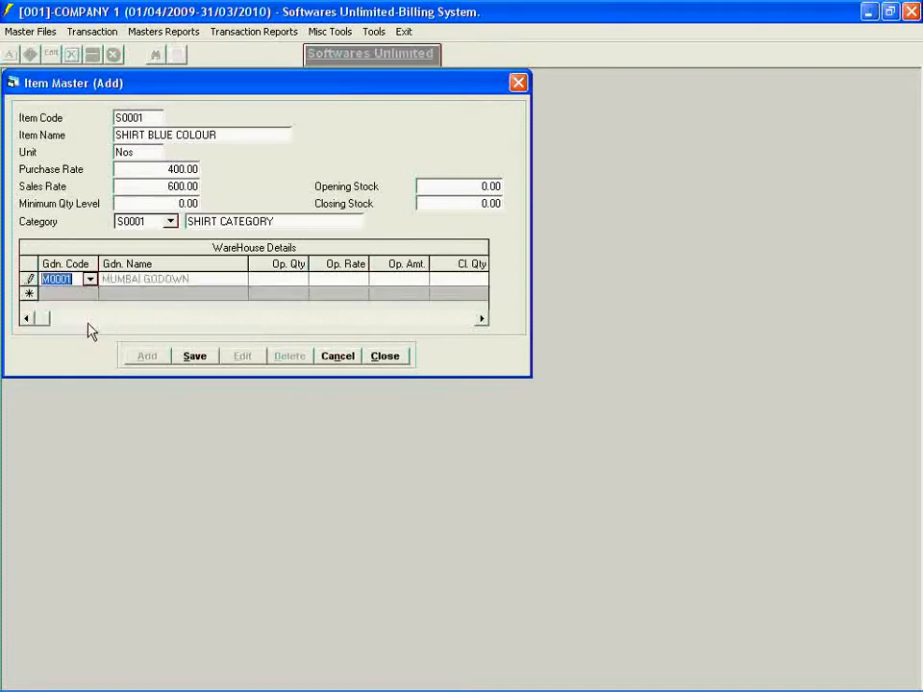
key("Tab")
key("Tab")
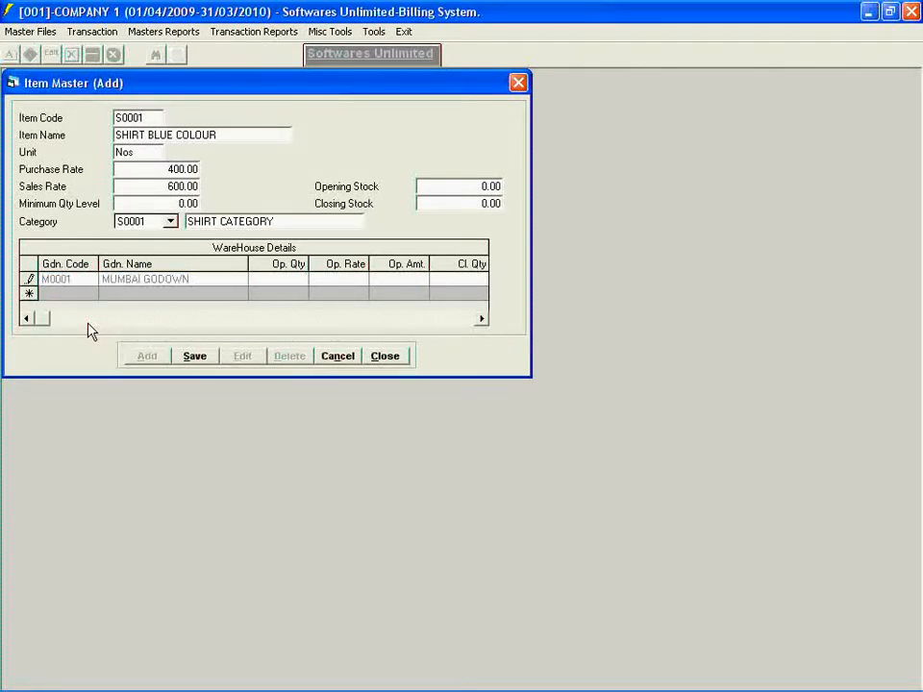
type("100")
key("Tab")
key("Tab")
type("40000")
key("Return")
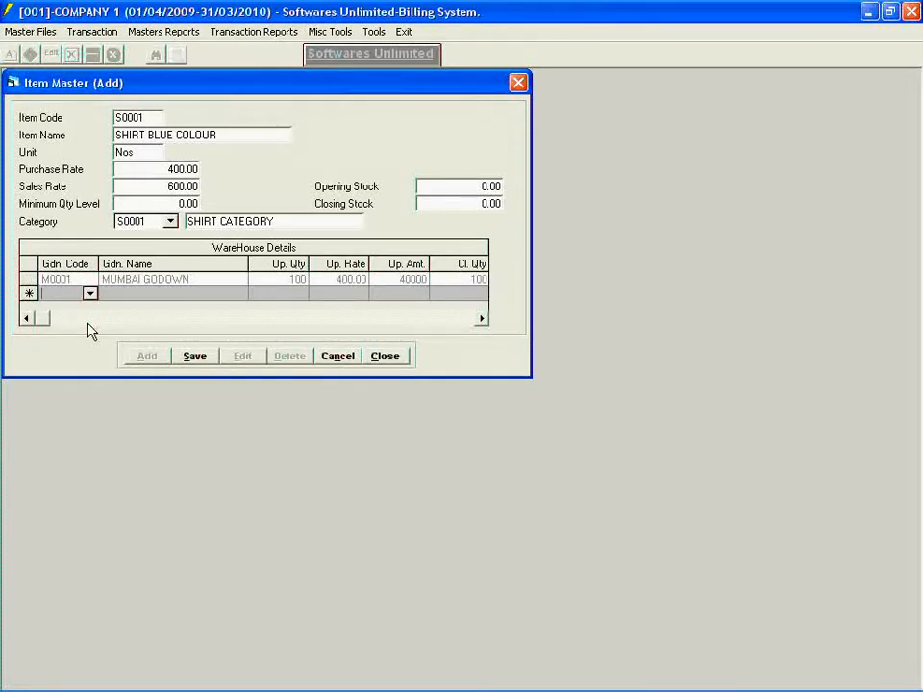
- Add a DELHI GODOWN row to the item's warehouse details with opening quantity 50 and amount 20000
left_click(91, 298)
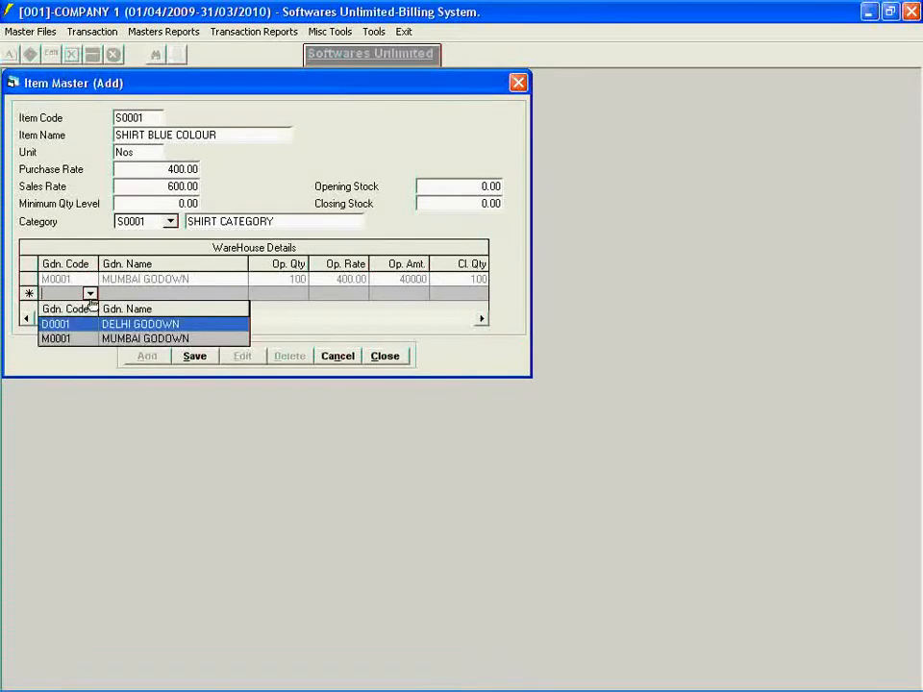
left_click(83, 324)
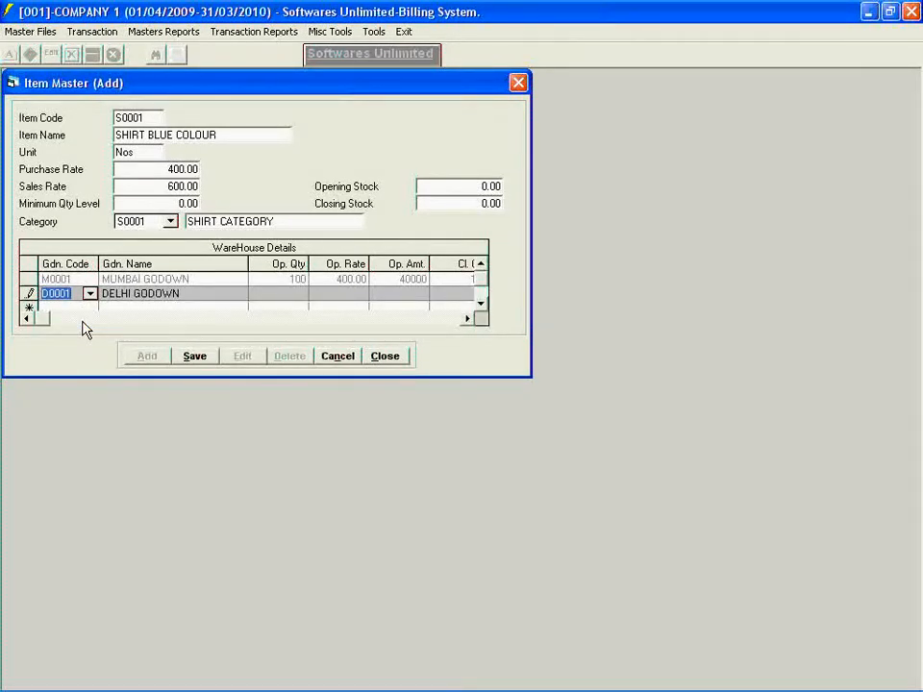
key("Return")
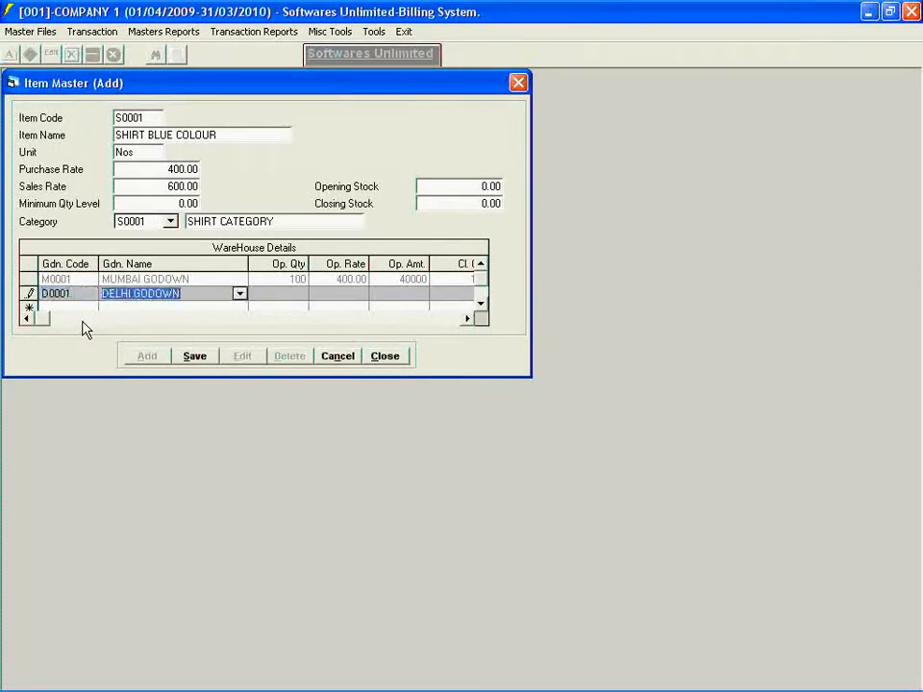
key("Return")
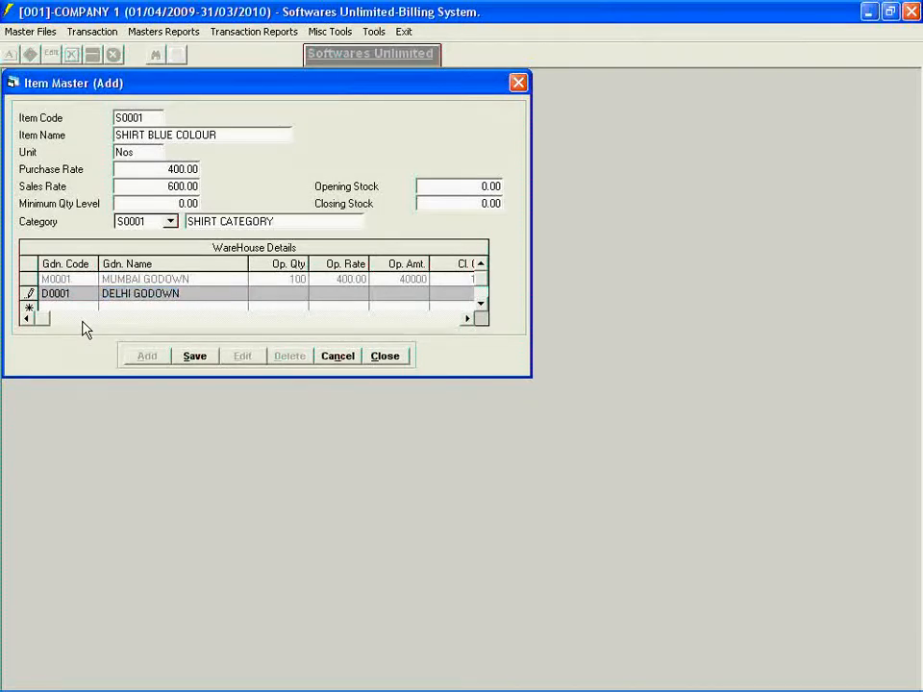
type("50")
key("Return")
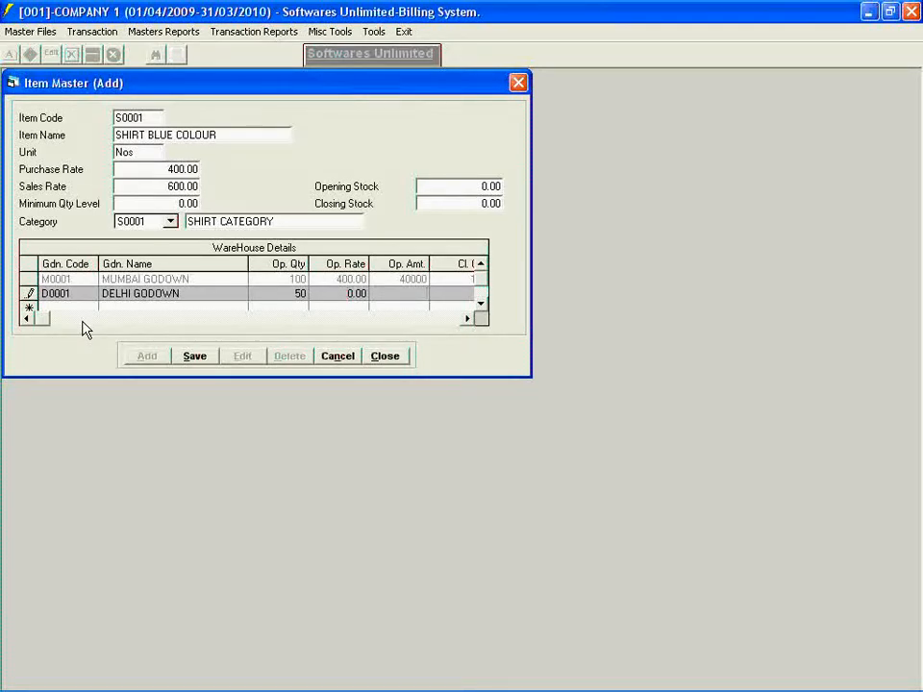
type("20000")
key("Return")
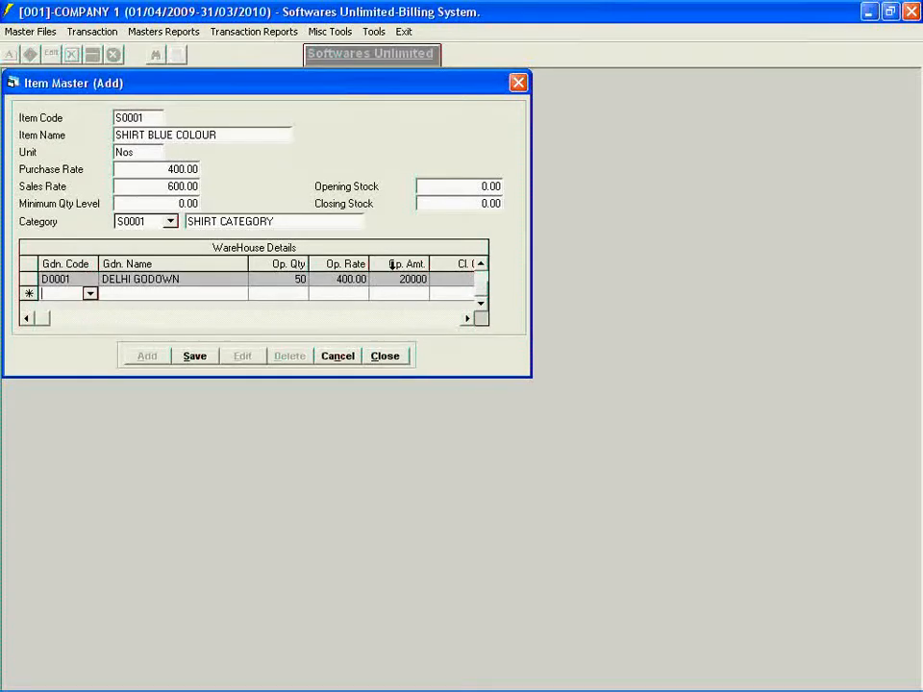
- Refresh the opening stock total of SHIRT BLUE COLOUR, then save the item record and close the Item Master
scroll(481, 297, "up", 1)
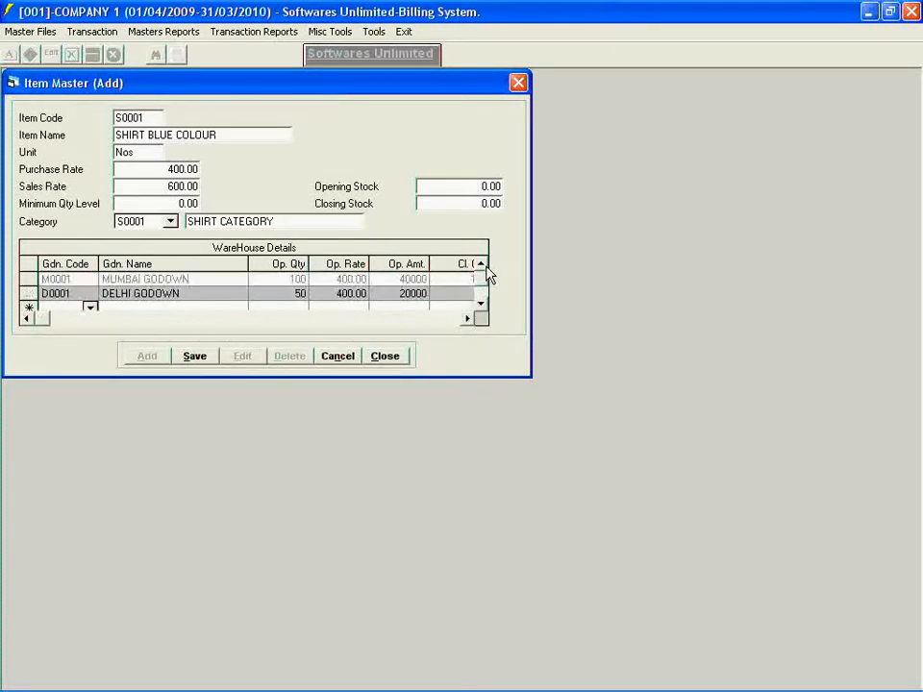
left_click(435, 186)
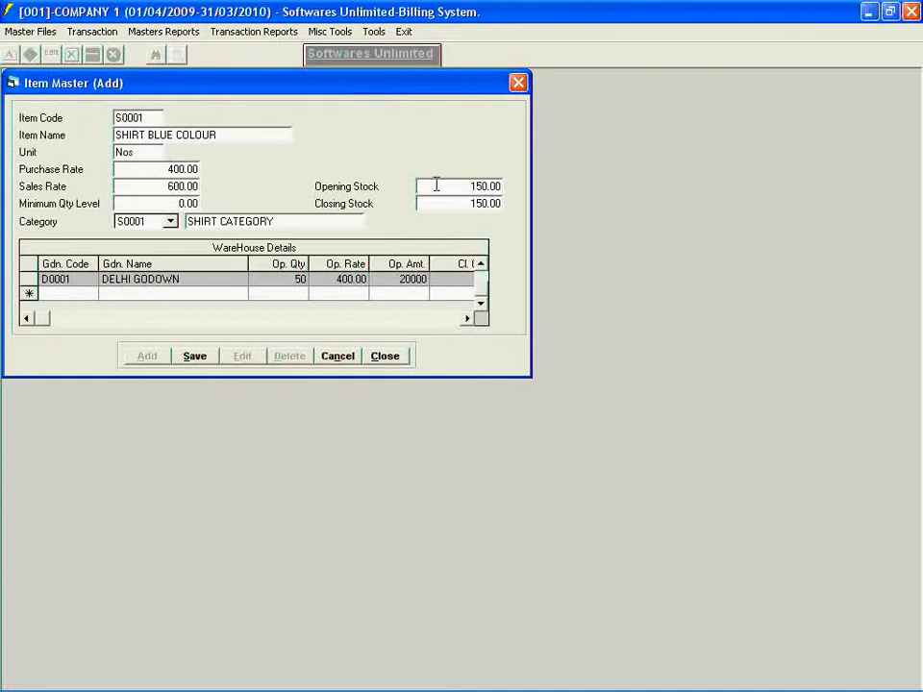
left_click(196, 356)
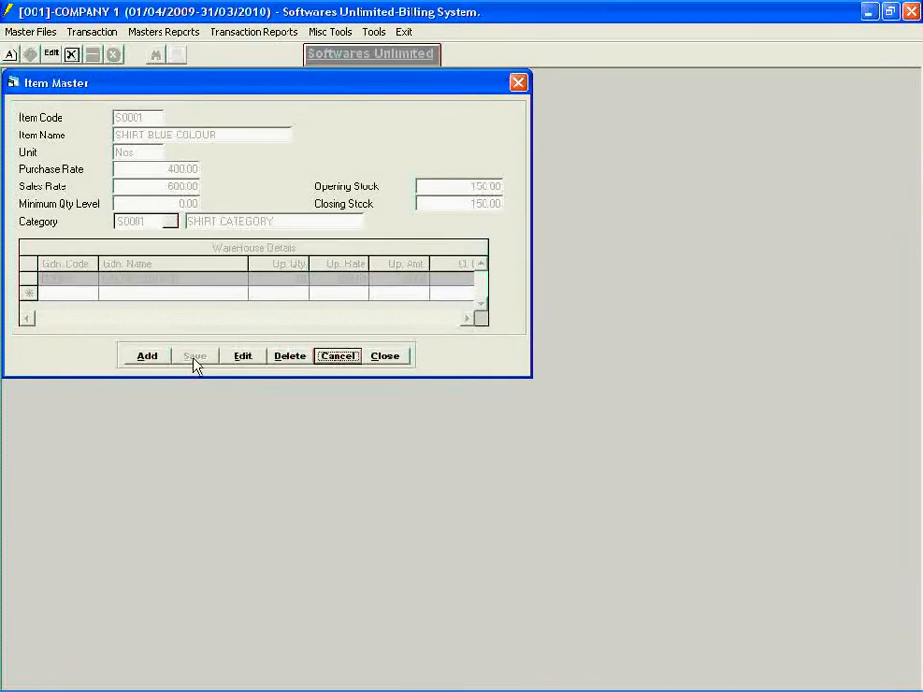
left_click(373, 360)
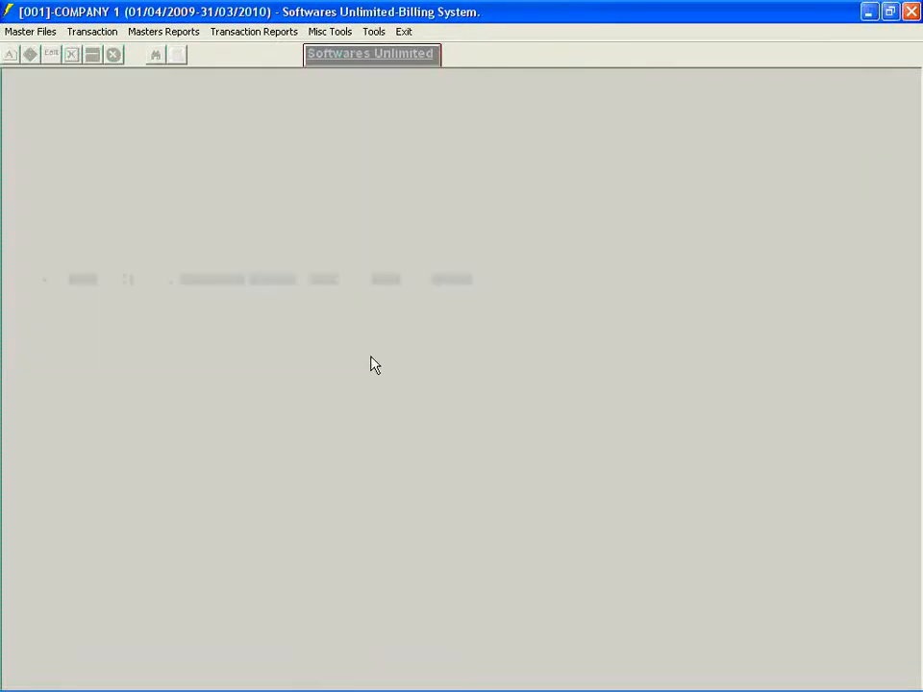
- Add a tax record with code 10, description TAX 10% and percentage 10, save it and close the Tax Master
left_click(26, 31)
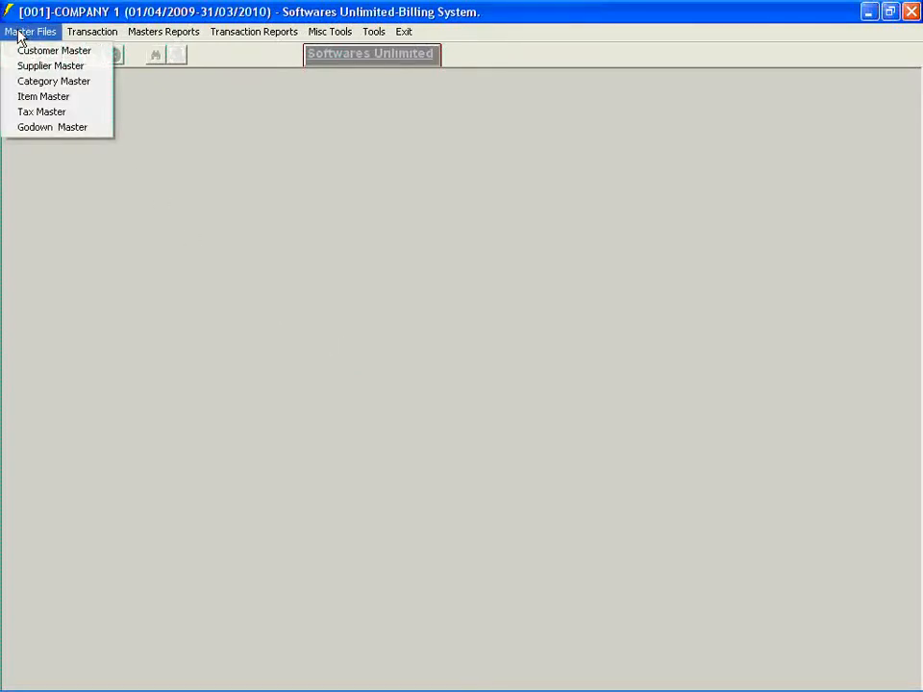
left_click(29, 113)
left_click(50, 187)
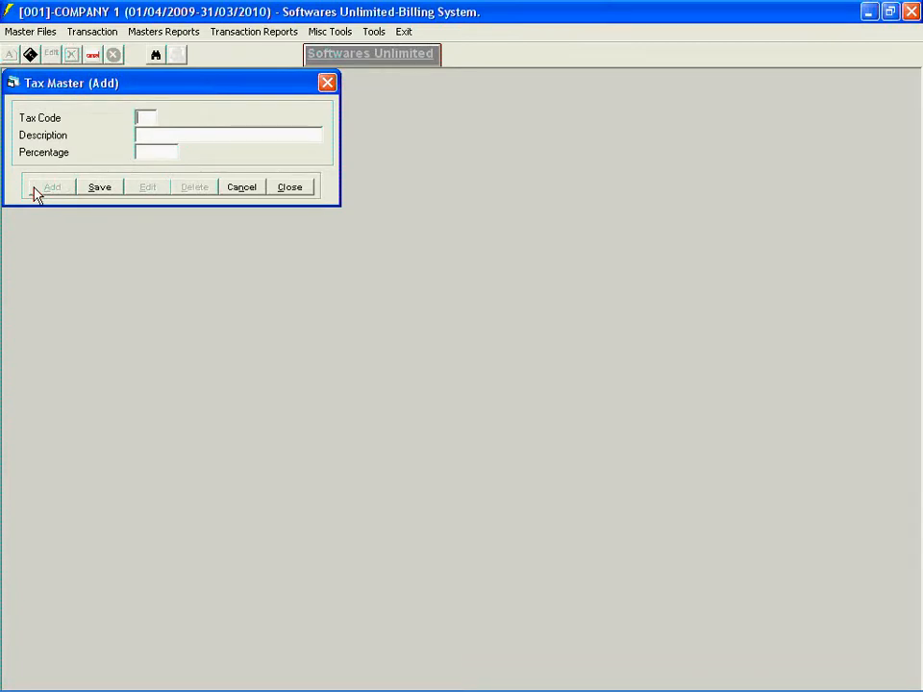
type("10")
key("Return")
type("TAX 10%")
key("Return")
type("10")
key("Return")
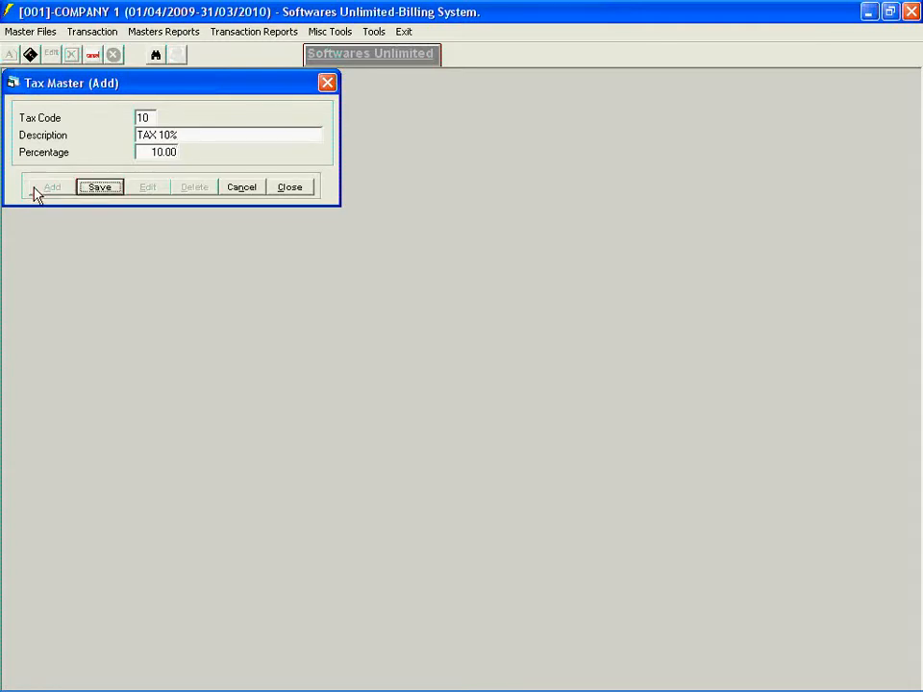
left_click(91, 188)
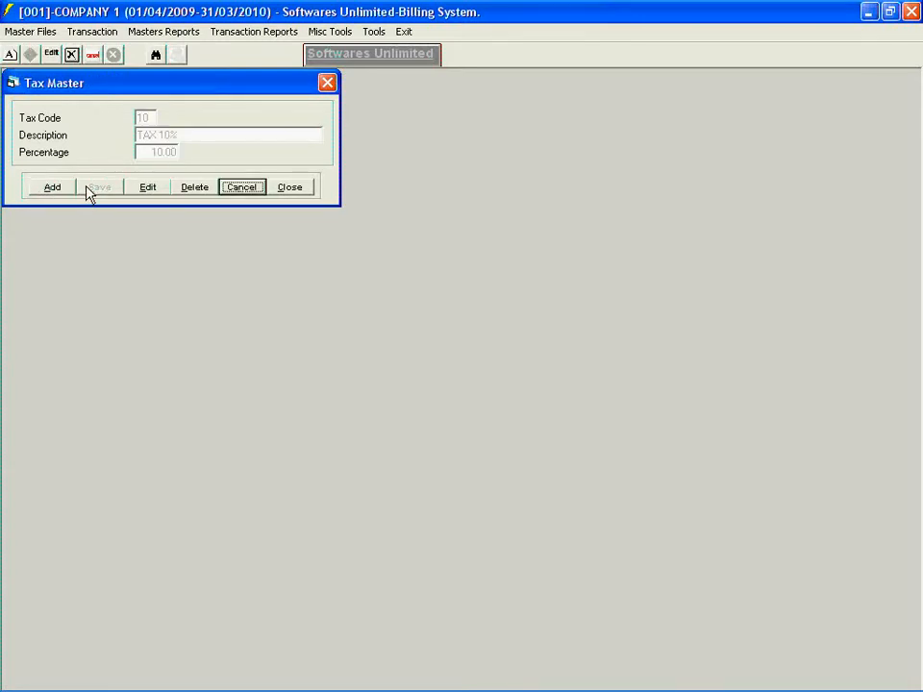
left_click(282, 191)
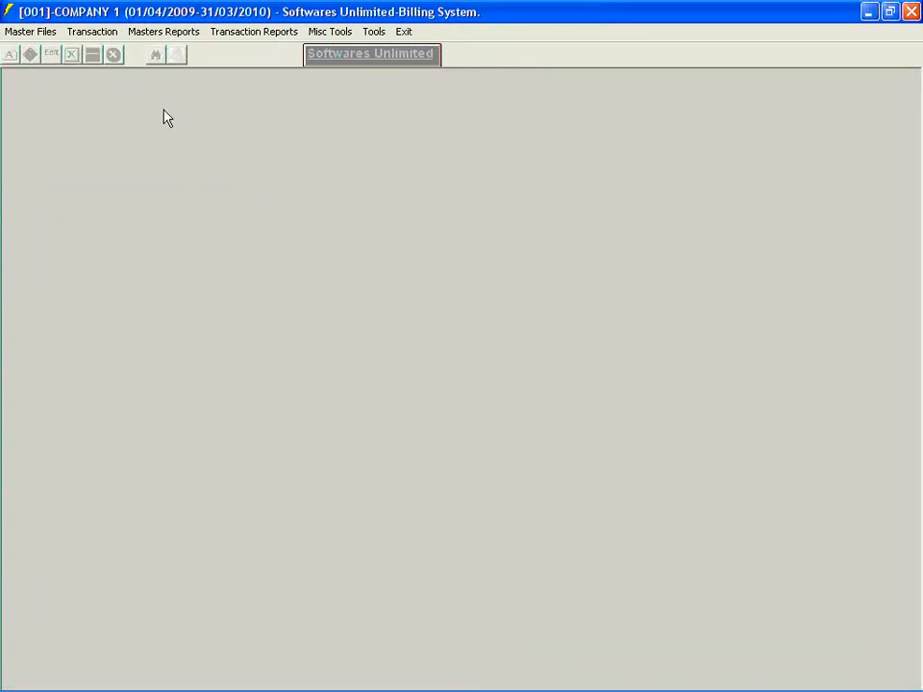
- Start a new purchase entry, keep the date 31/01/2010 and select SUPPLIER 1 as the supplier
left_click(71, 39)
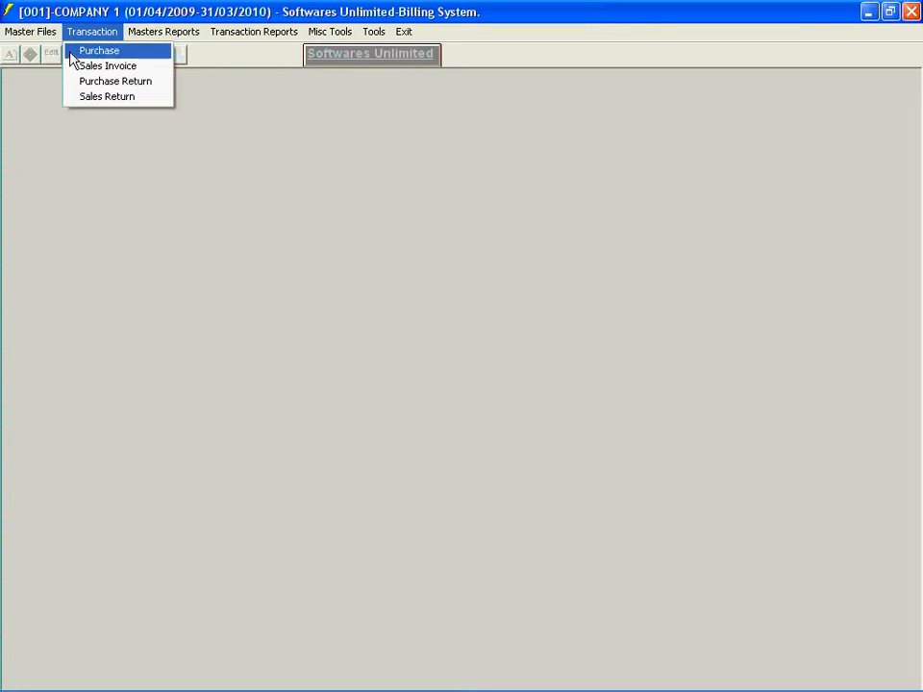
left_click(73, 60)
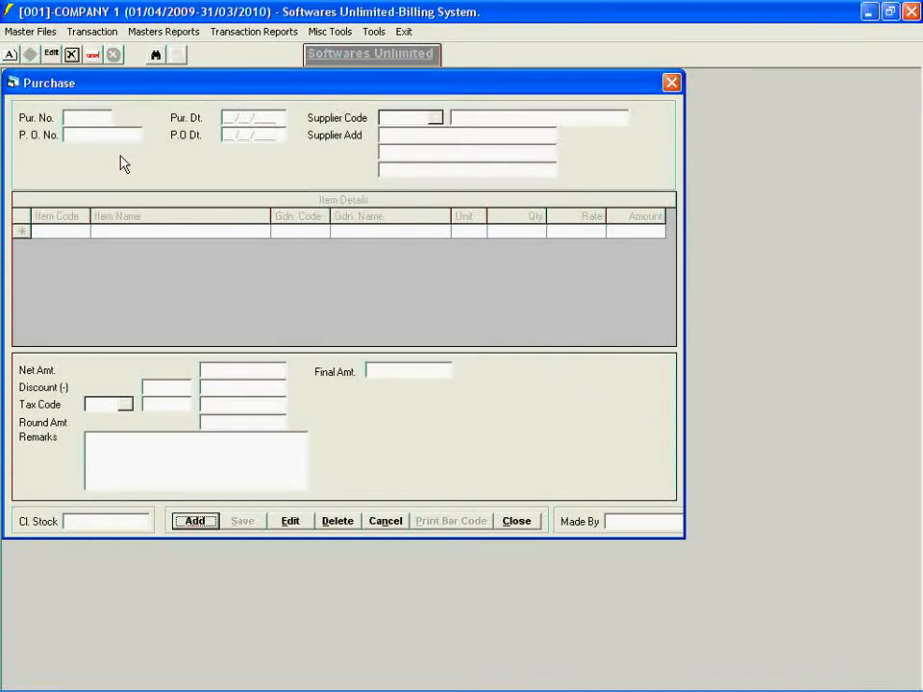
left_click(189, 528)
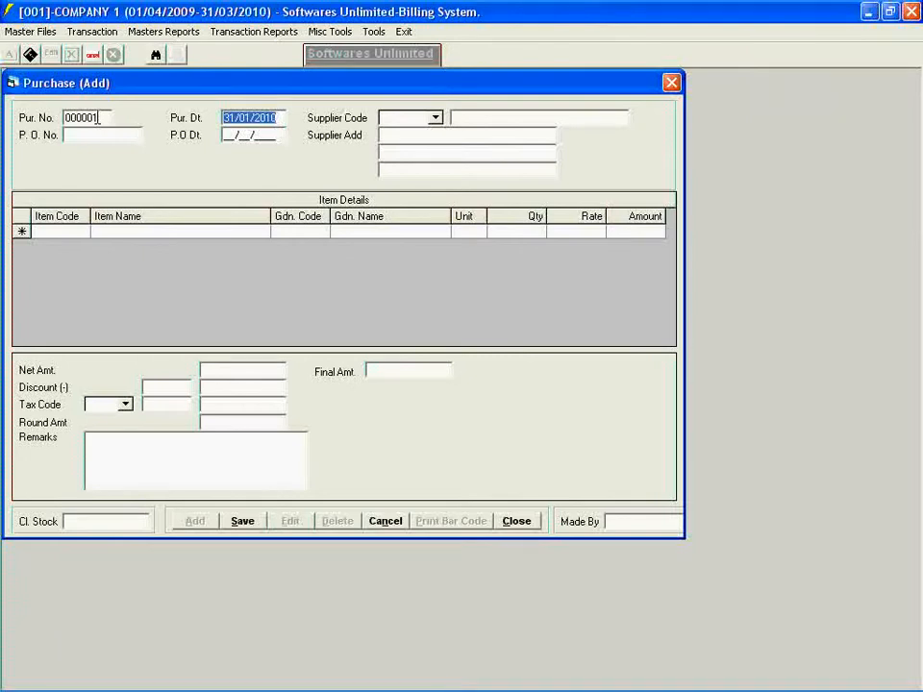
key("Tab")
key("Tab")
key("Tab")
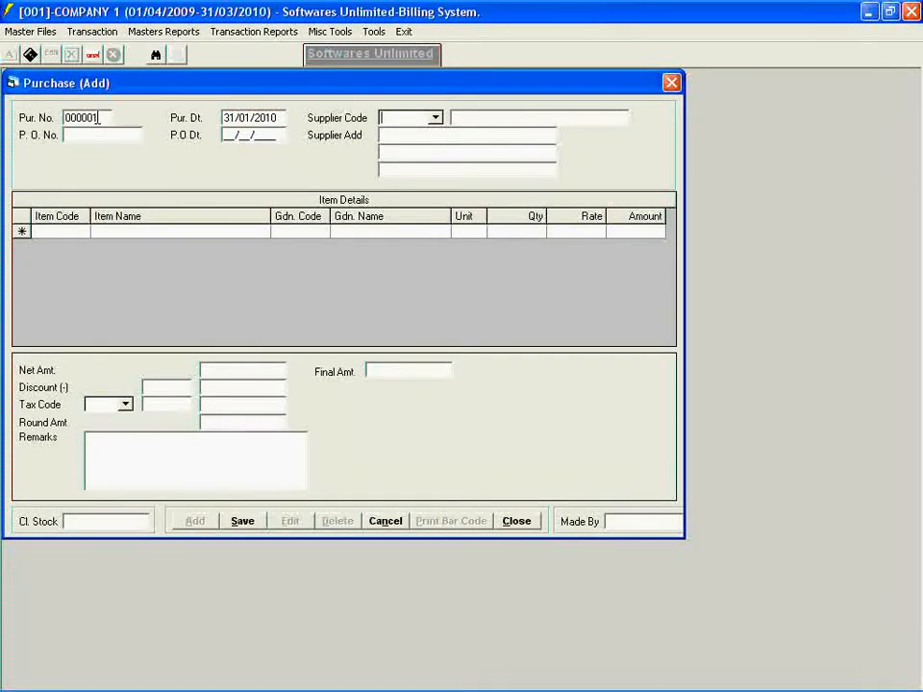
left_click(435, 119)
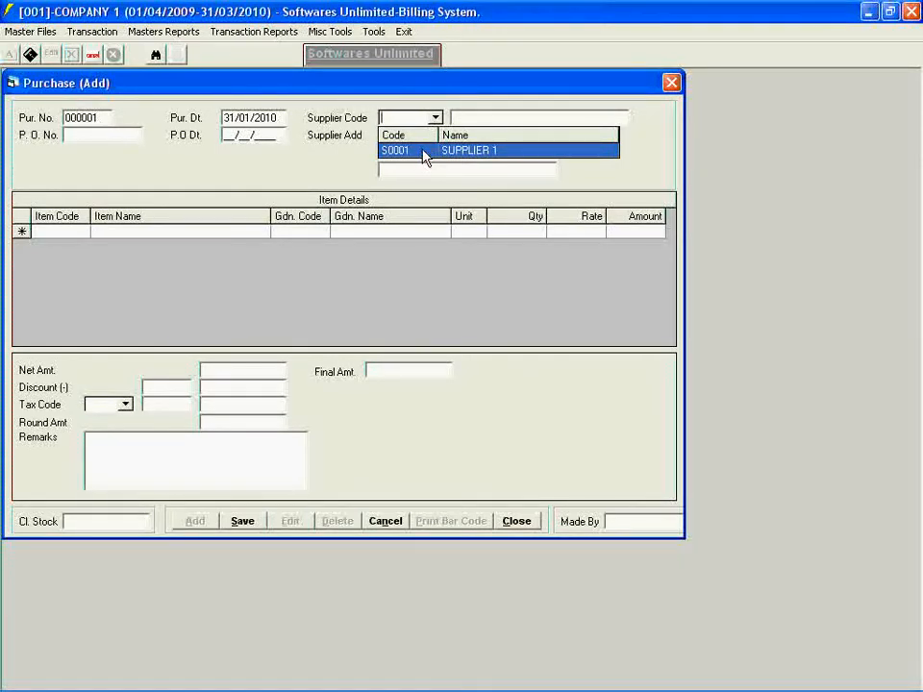
left_click(424, 154)
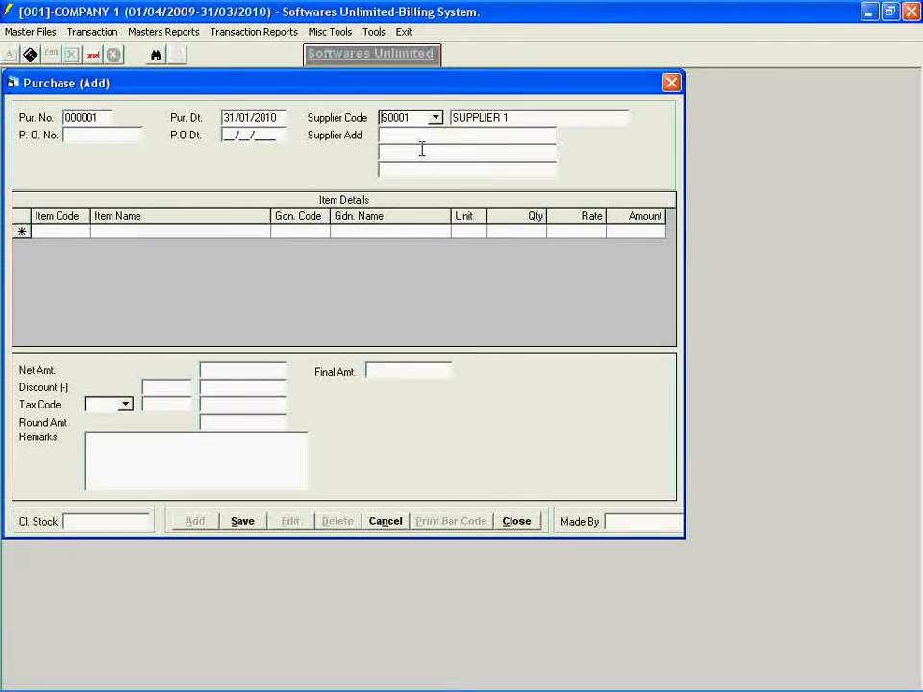
key("Return")
- Edit SUPPLIER 1 in the Supplier Master to fill in two address lines, then save and close the record
left_click(5, 32)
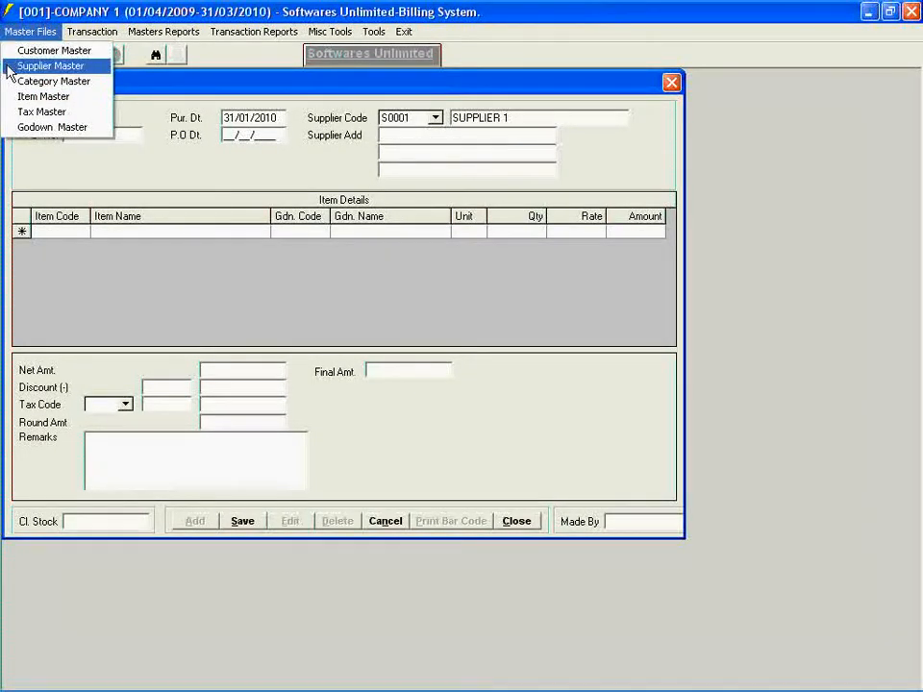
left_click(10, 66)
left_click(254, 316)
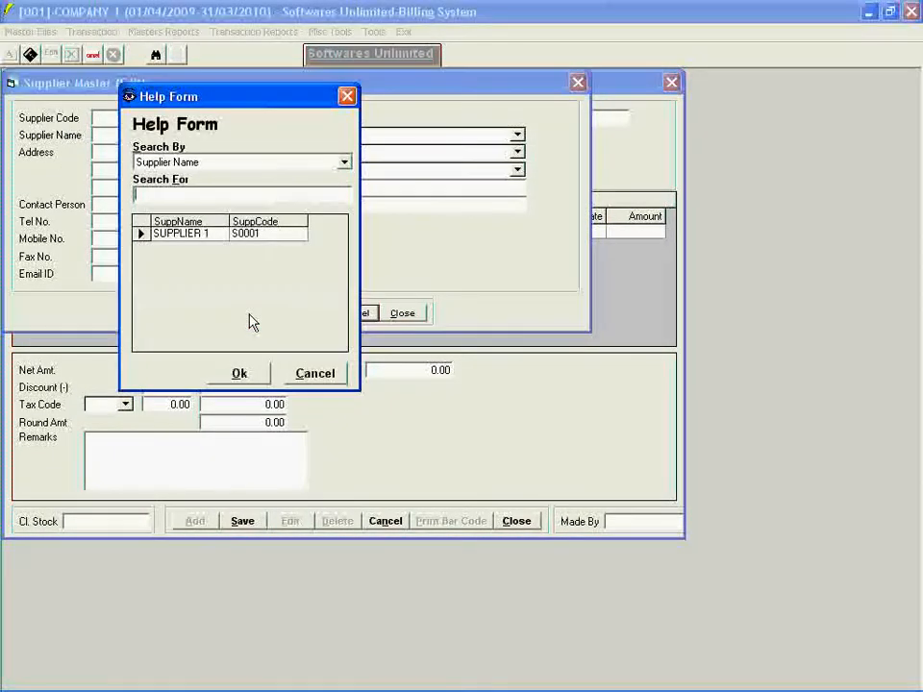
left_click(238, 374)
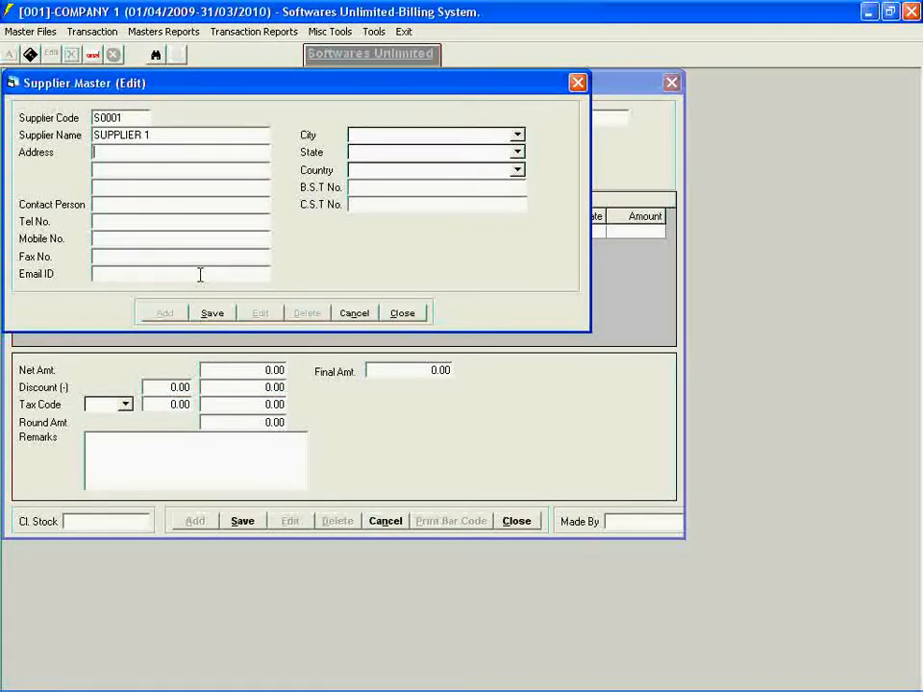
type("A-1")
key("Return")
type("A-2")
left_click(212, 313)
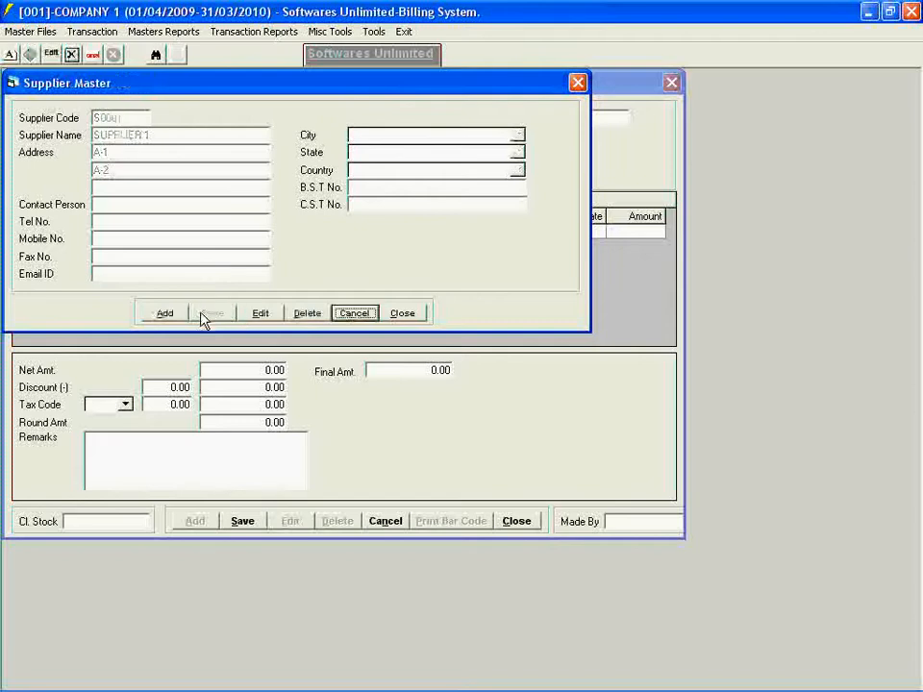
left_click(402, 313)
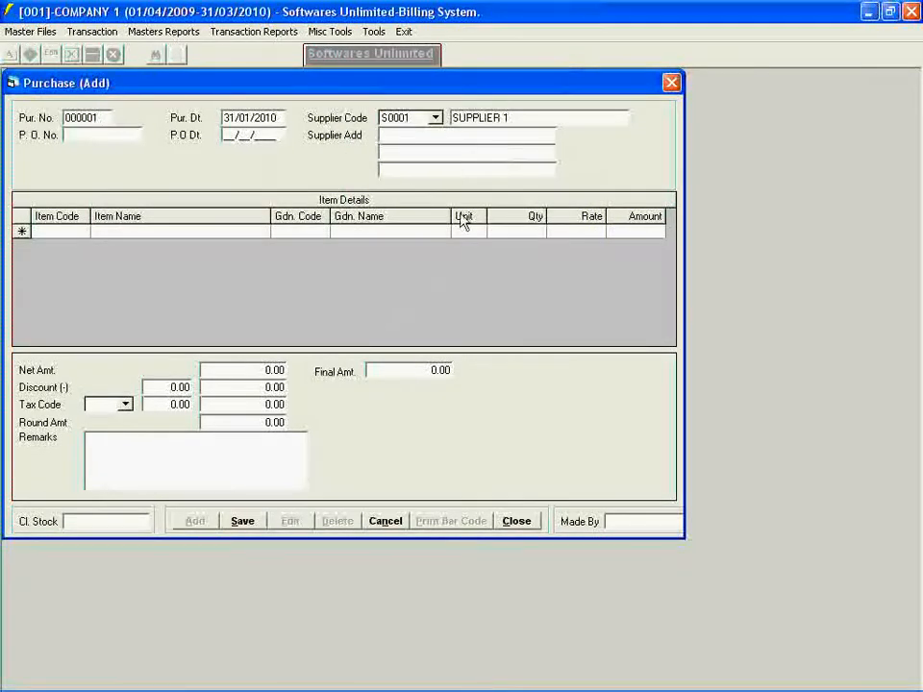
- Reselect SUPPLIER 1 in the purchase entry to load the supplier's updated address
left_click(435, 118)
left_click(415, 151)
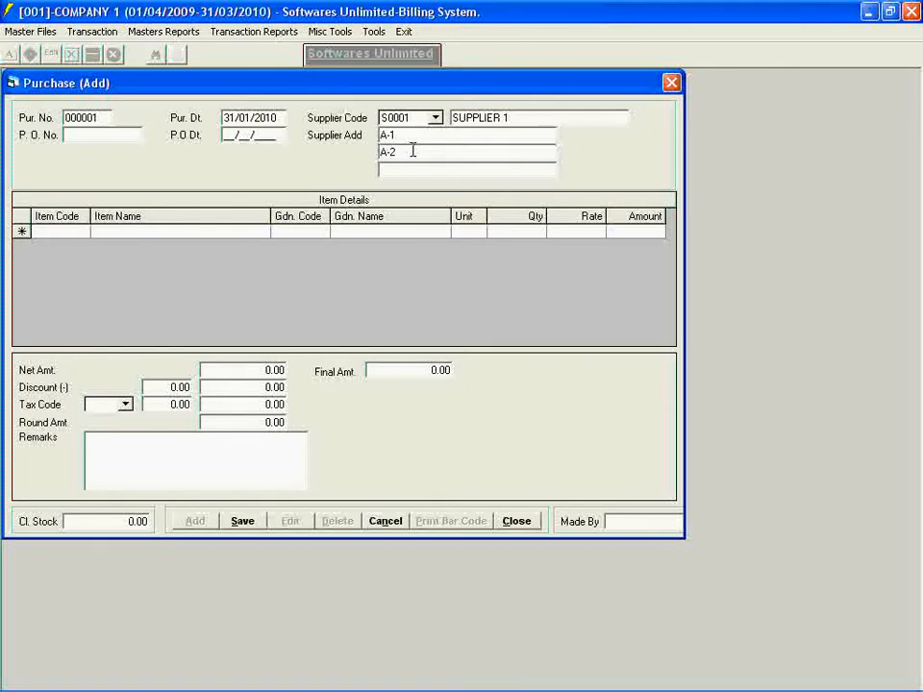
key("Tab")
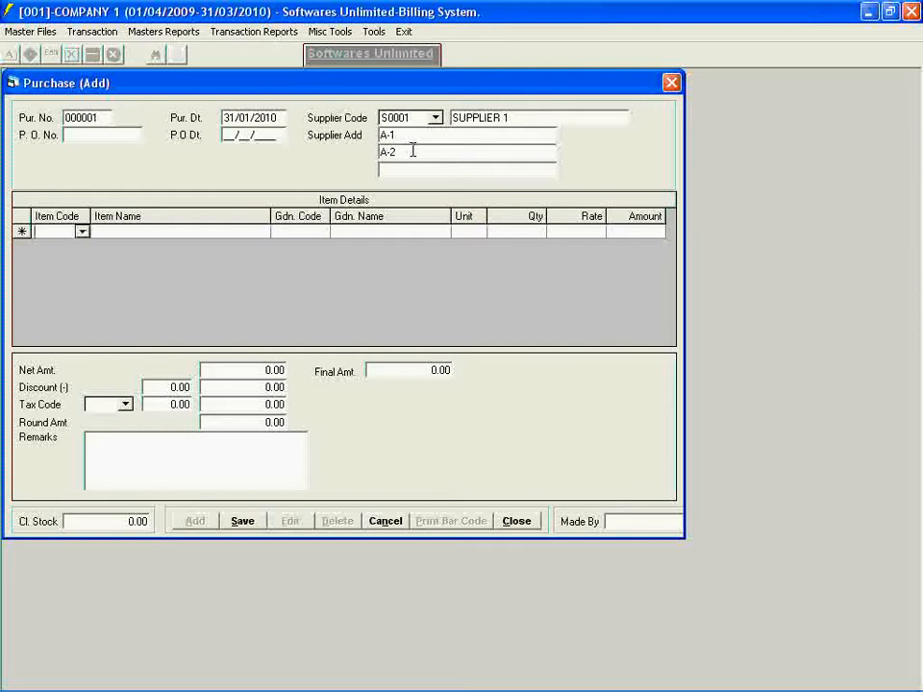
- Add SHIRT BLUE COLOUR to the purchase's item details for MUMBAI GODOWN with quantity 10 at rate 400
left_click(82, 233)
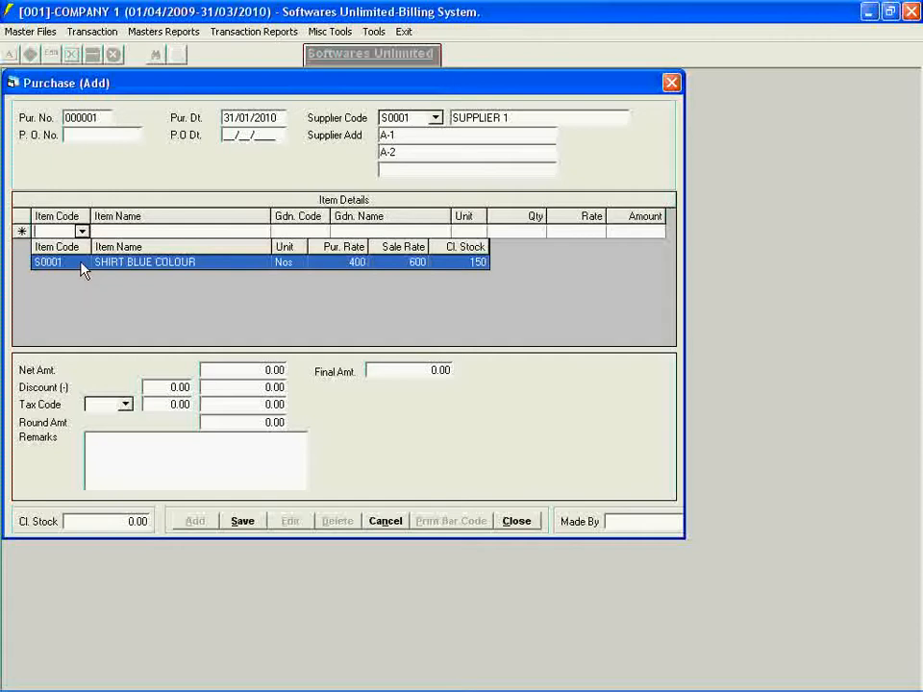
left_click(81, 263)
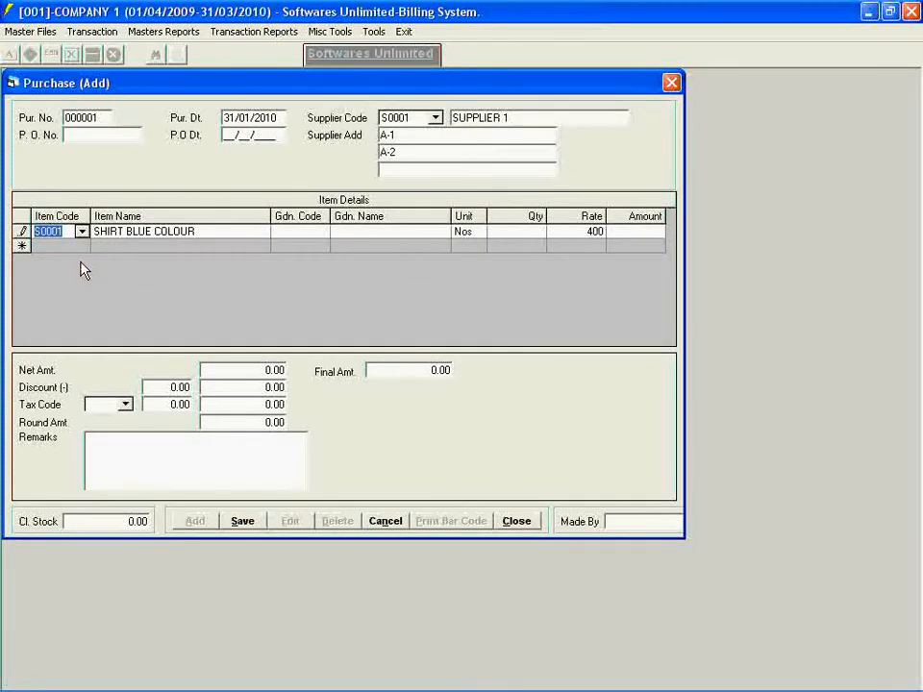
key("Return")
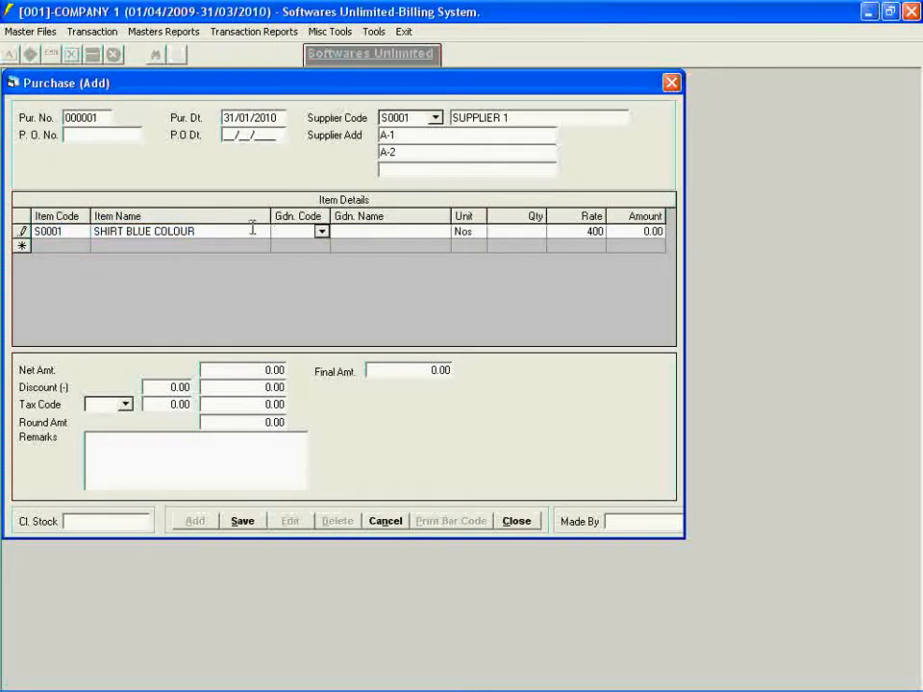
left_click(320, 232)
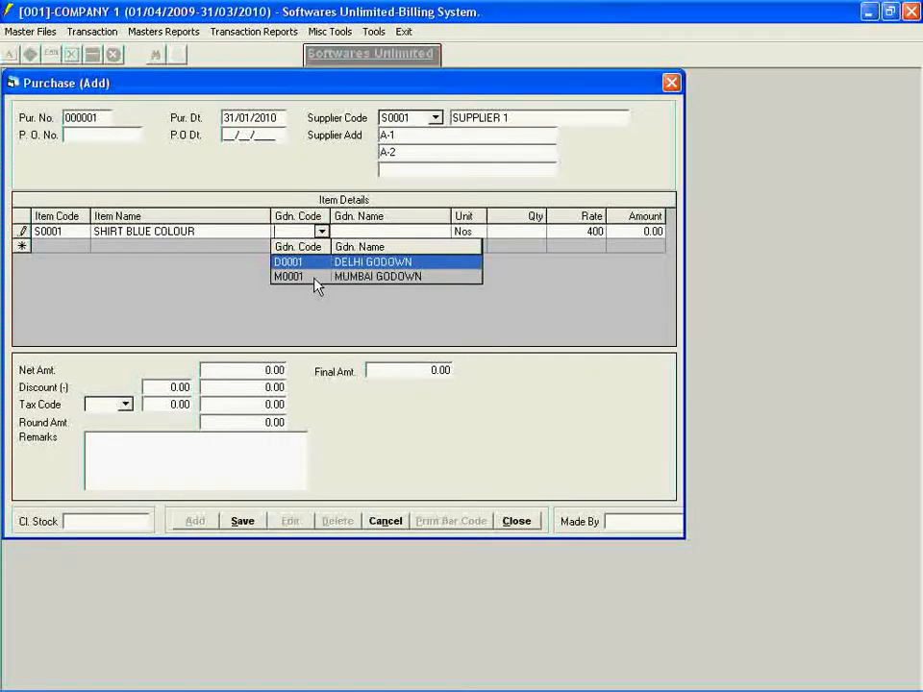
left_click(316, 277)
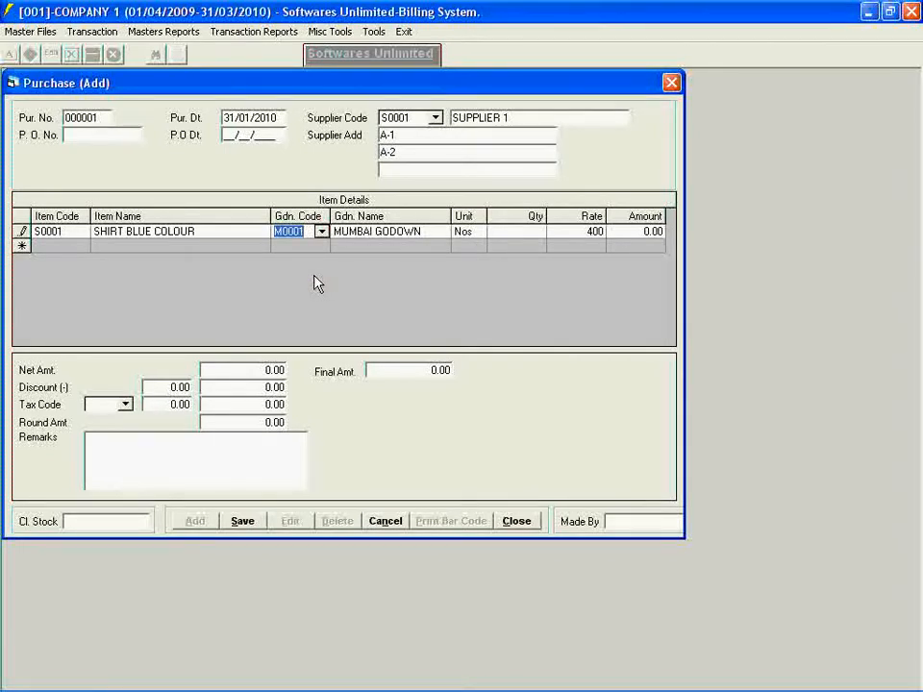
key("Return")
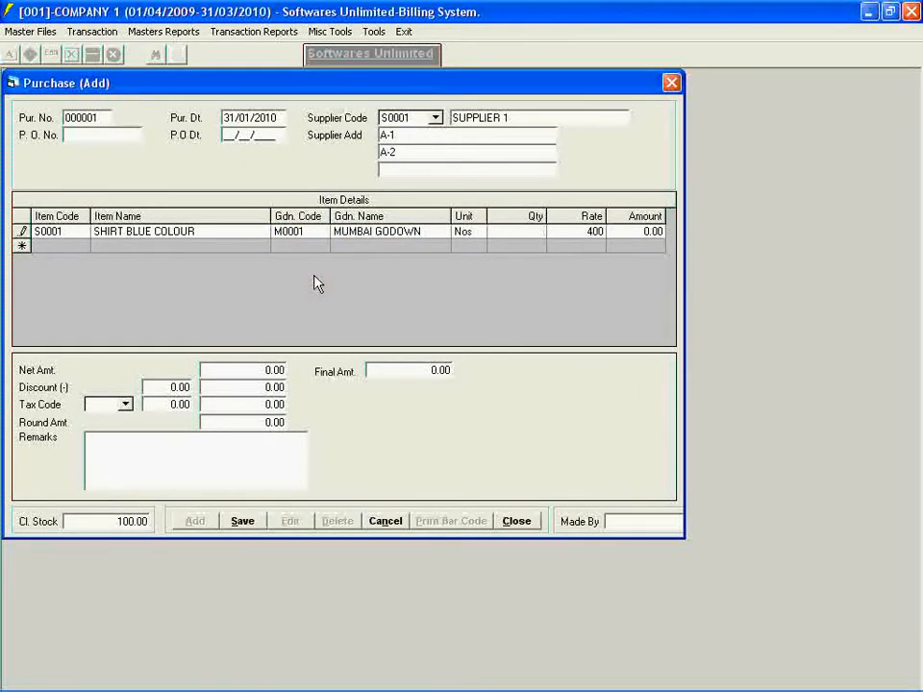
type("10")
key("Return")
key("Return")
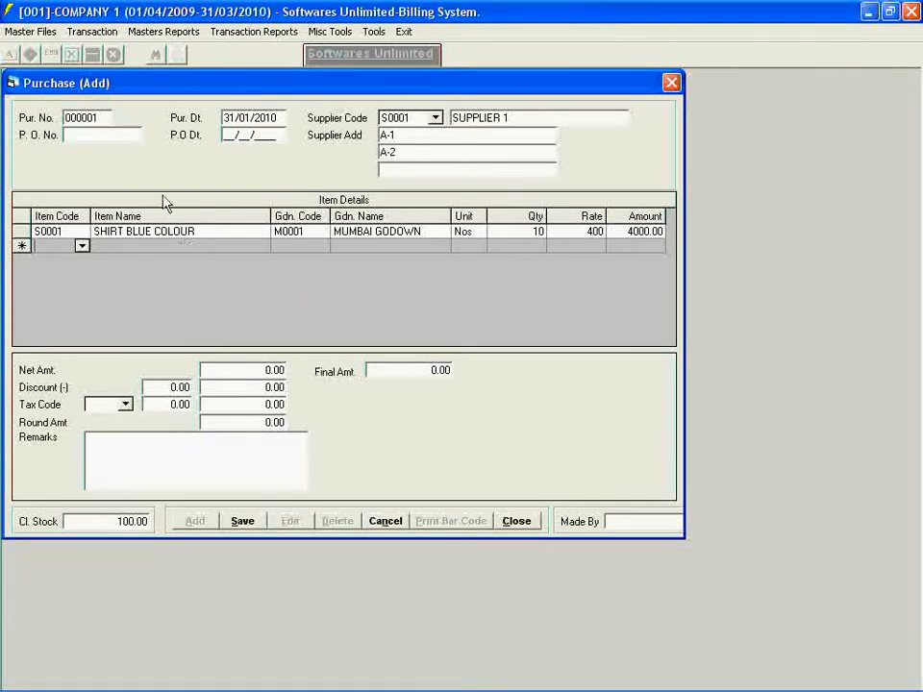
- Start a new Item Master record named PANT BLACK JEANS with Nos as its unit
left_click(7, 35)
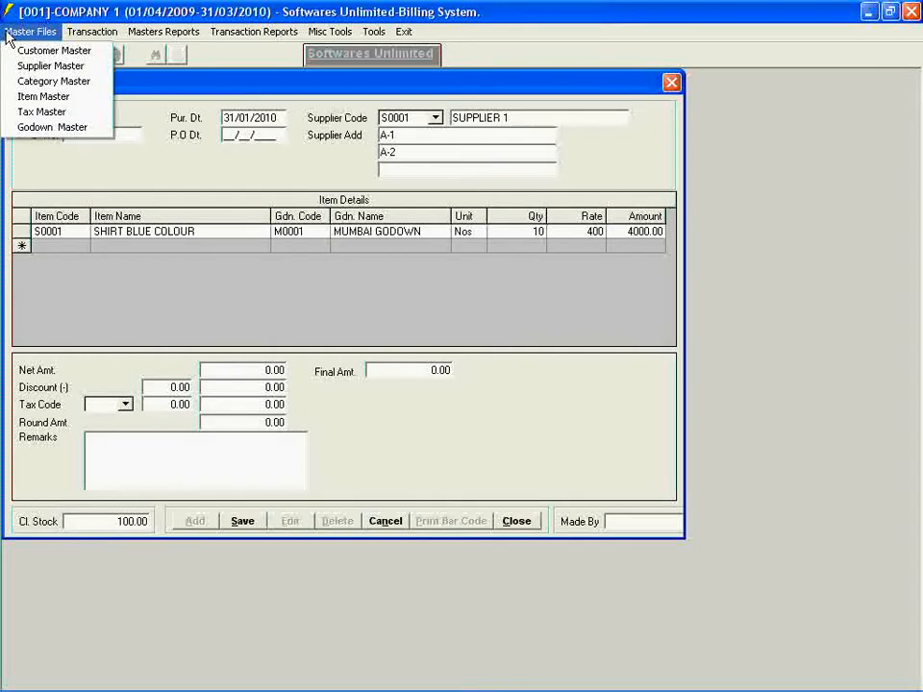
left_click(11, 97)
left_click(140, 359)
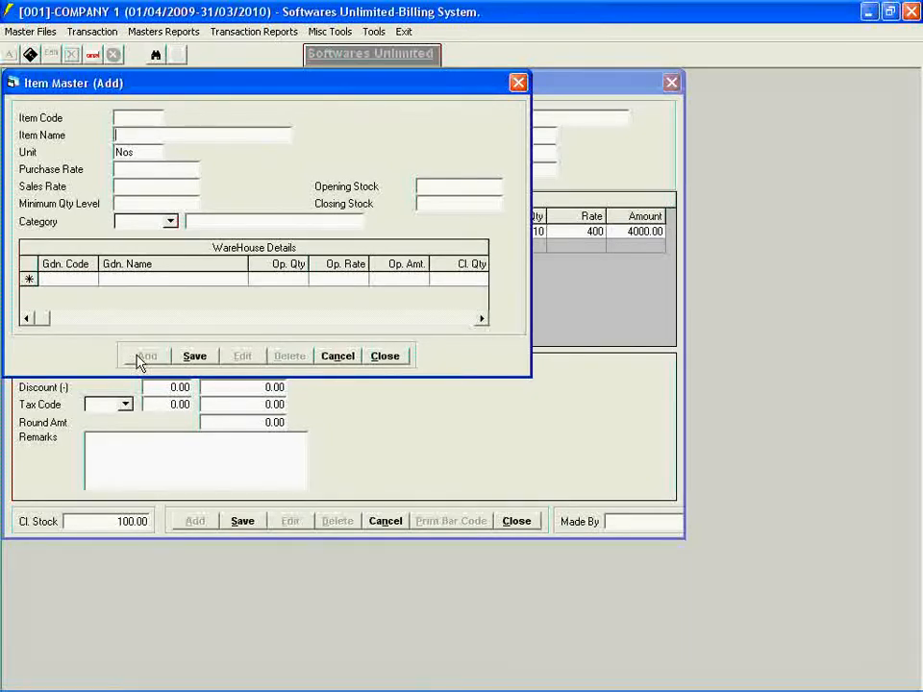
type("PANT")
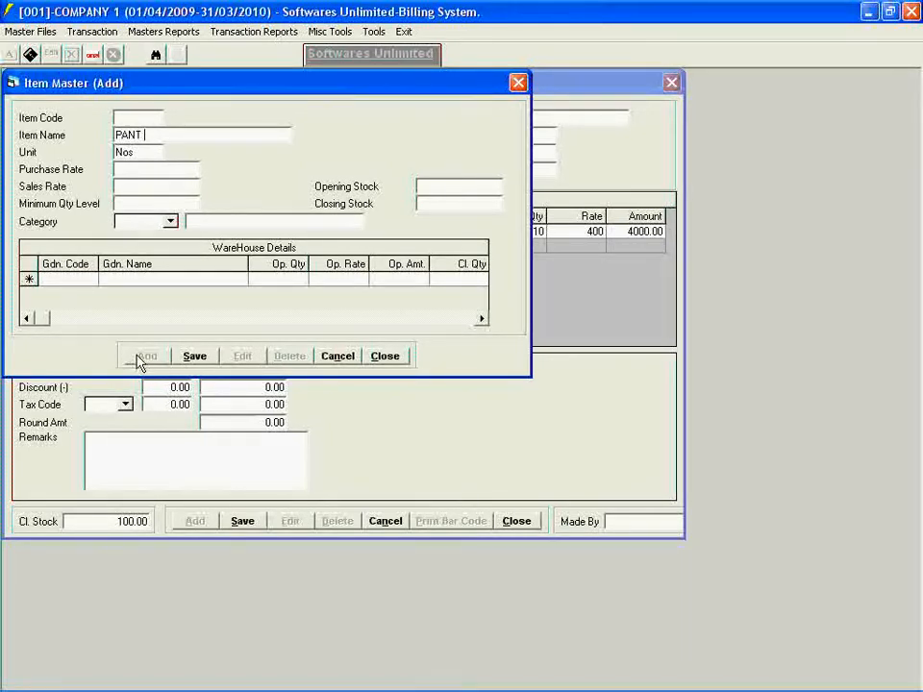
type(" BLACK JEANS")
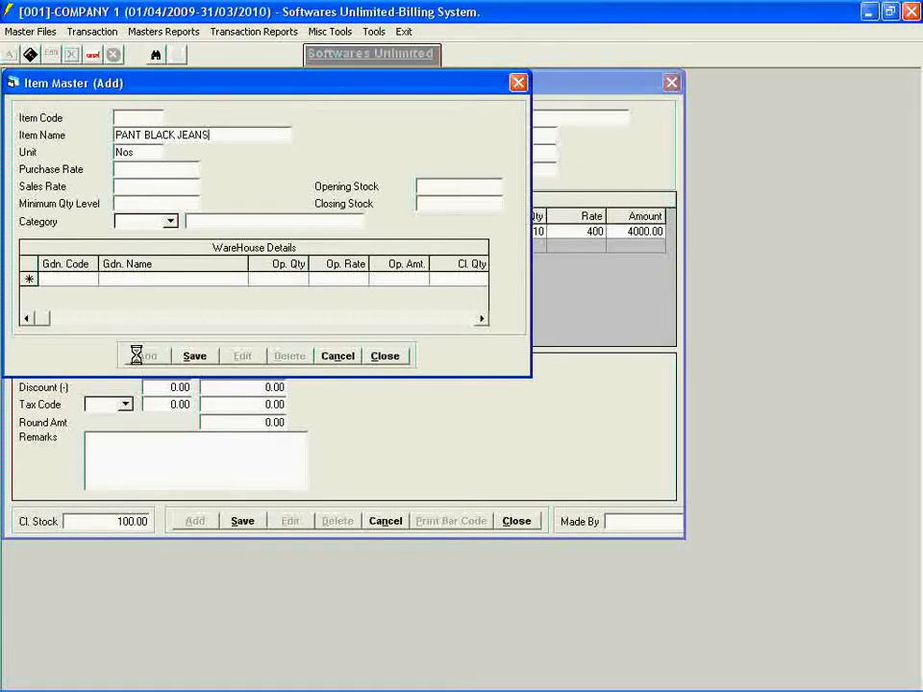
key("Return")
- Set the new item's purchase rate to 500 and sales rate to 800, and assign it to PANT CATEGORY
key("Return")
type("500")
key("Return")
type("800")
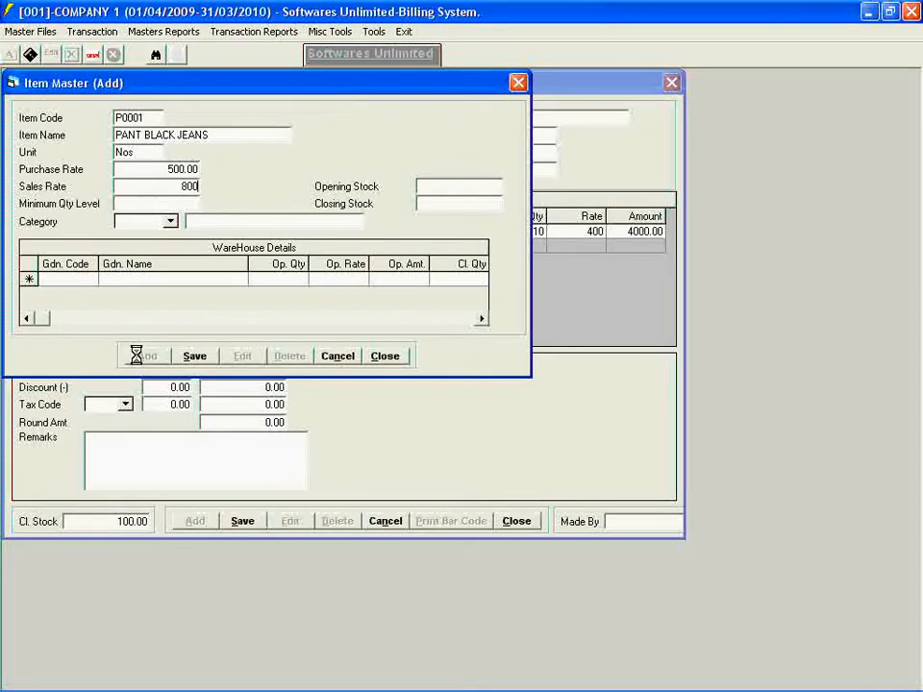
key("Return")
left_click(170, 223)
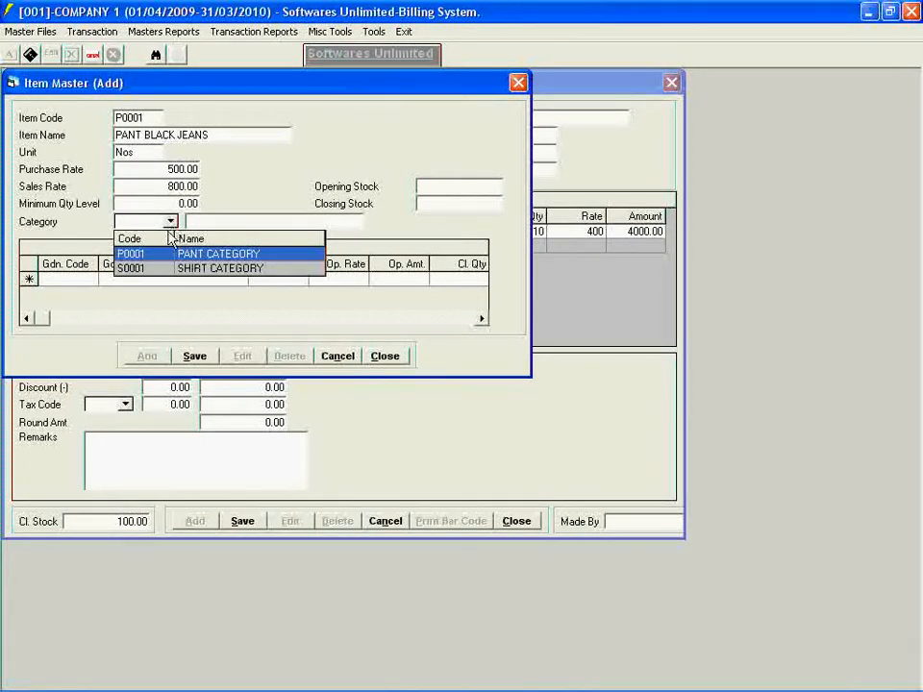
left_click(151, 254)
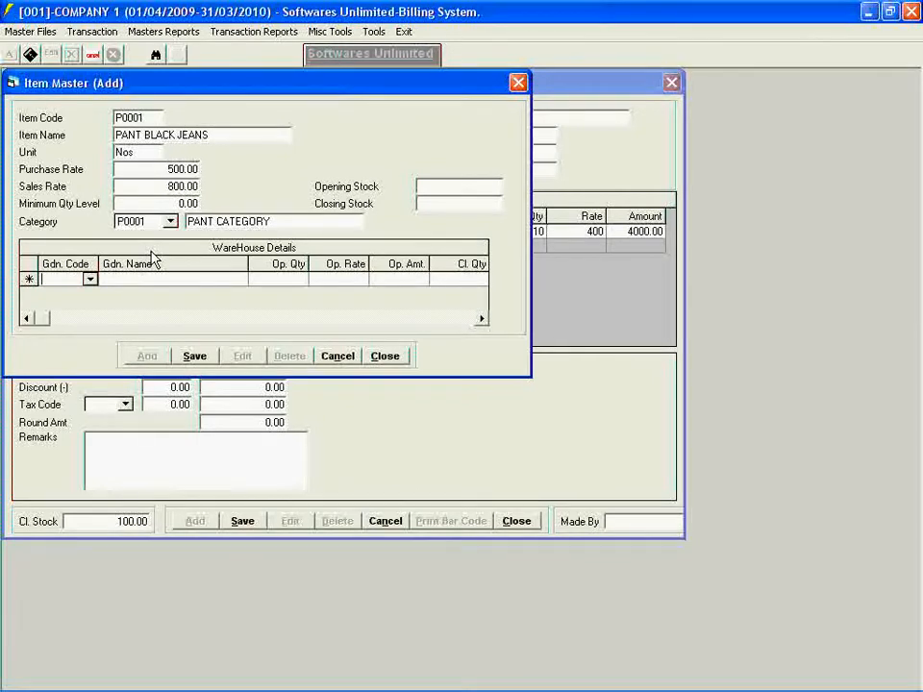
- Add MUMBAI GODOWN to the item's warehouse details with zero opening quantity and rate
left_click(89, 280)
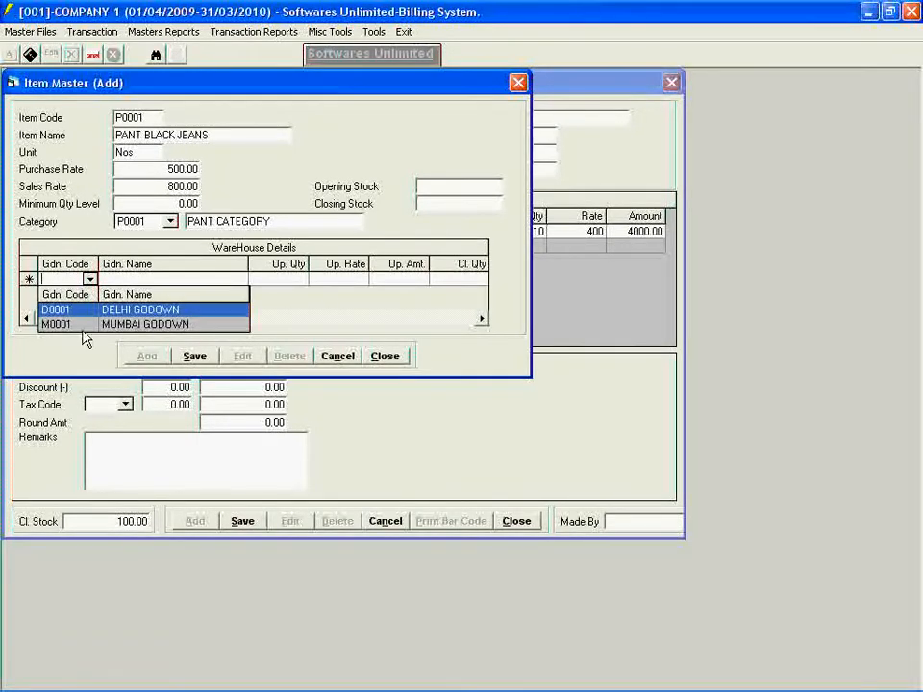
left_click(84, 326)
key("Return")
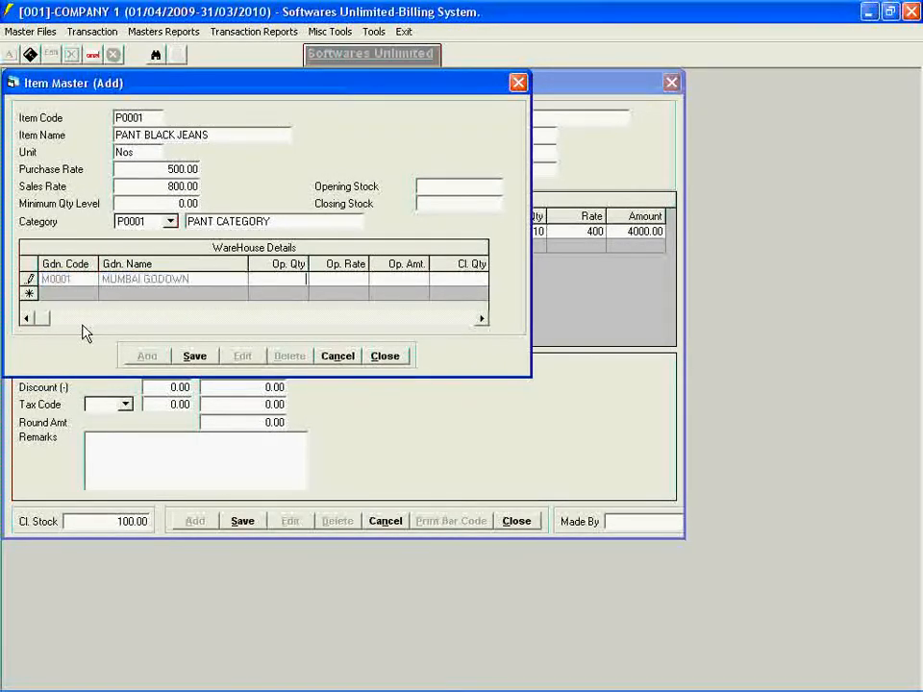
key("Return")
key("Return")
key("Return")
key("Return")
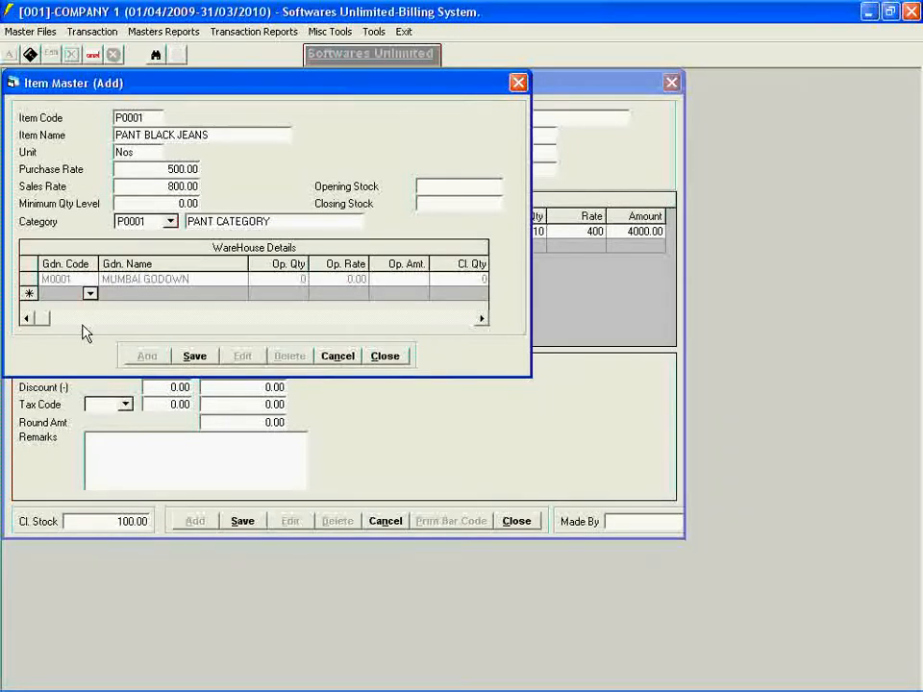
- Add DELHI GODOWN as the second warehouse row with opening quantity 0 and opening rate 0.00
key("alt+Down")
key("Down")
key("Up")
key("Return")
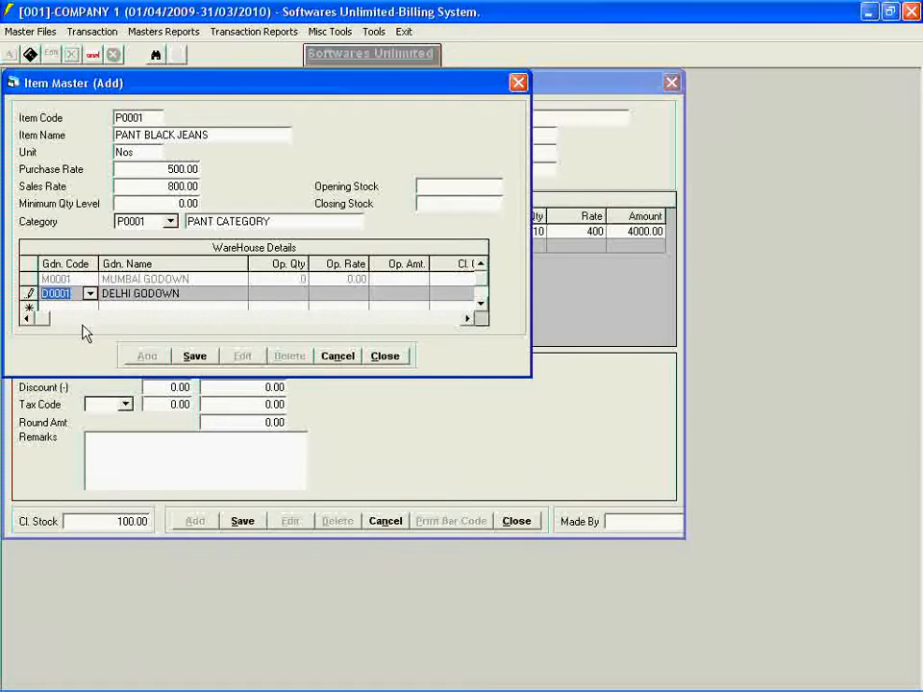
key("Return")
key("Return")
key("Return")
key("Return")
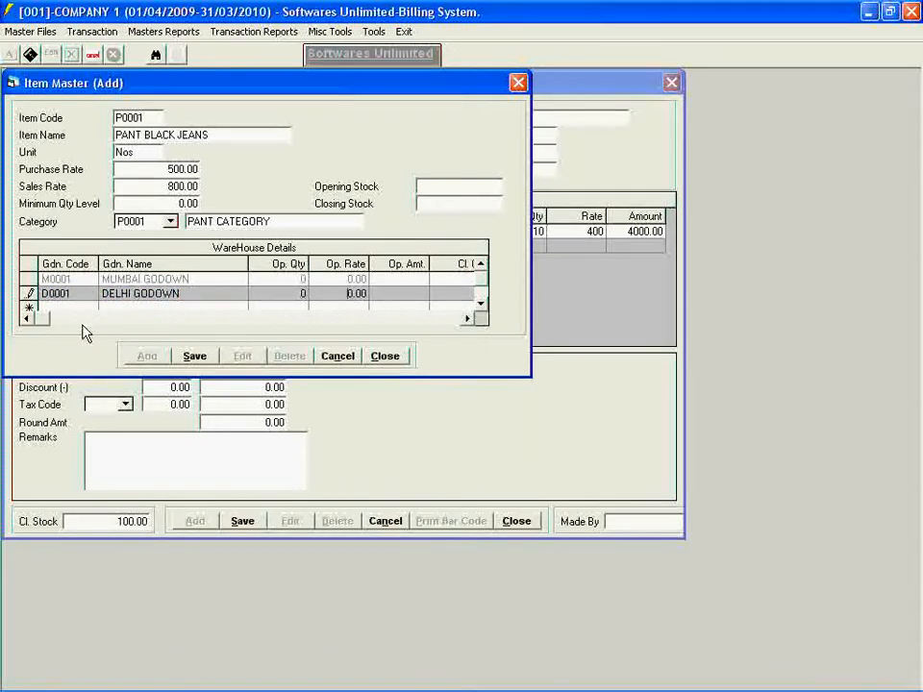
- Save the PANT BLACK JEANS item record and close the Item Master
left_click(447, 186)
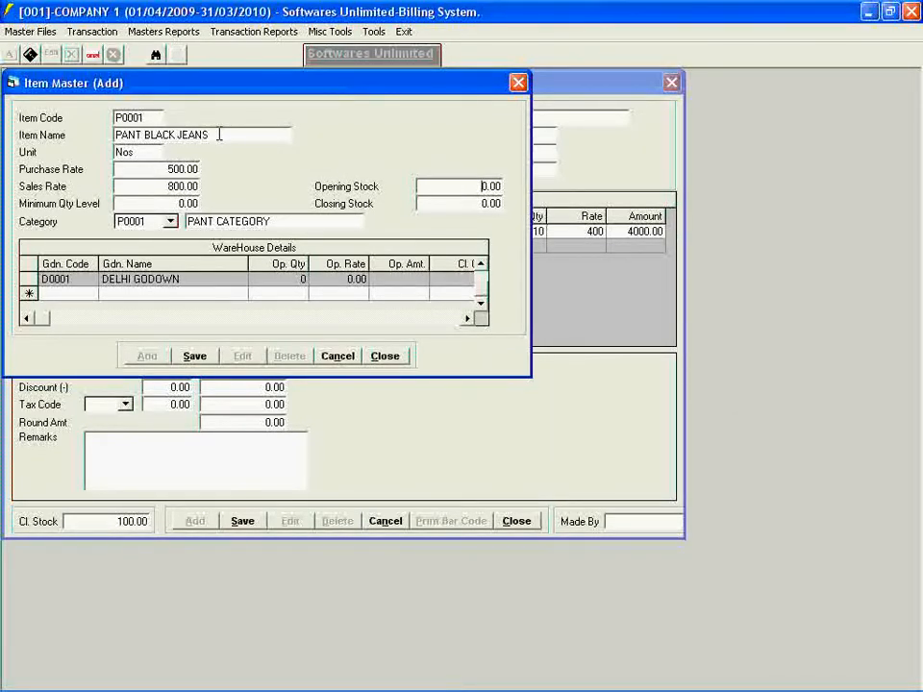
left_click(194, 358)
left_click(380, 361)
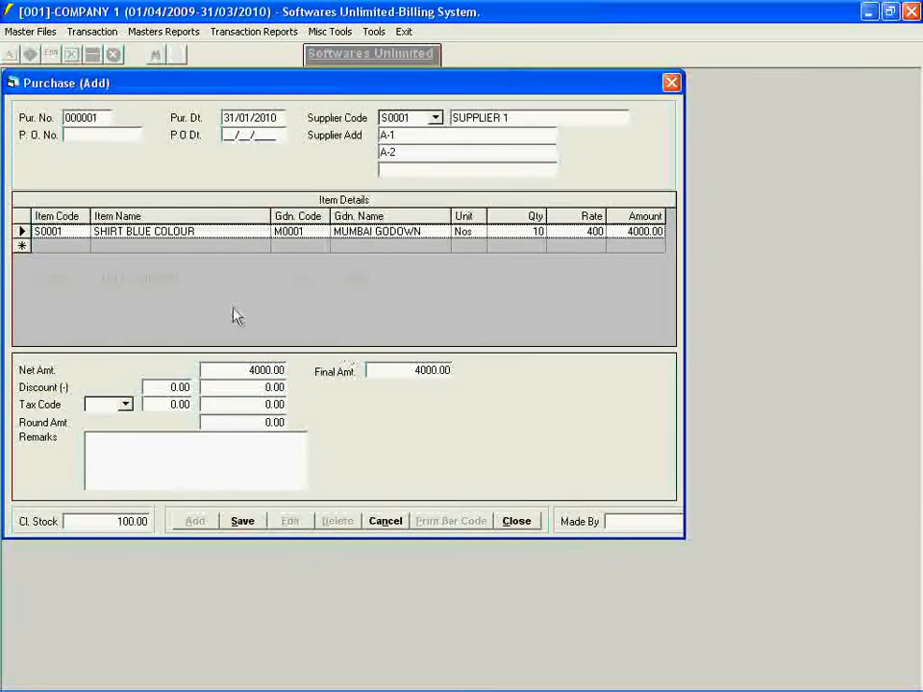
- Add PANT BLACK JEANS as the purchase's second item and assign it to MUMBAI GODOWN
left_click(82, 246)
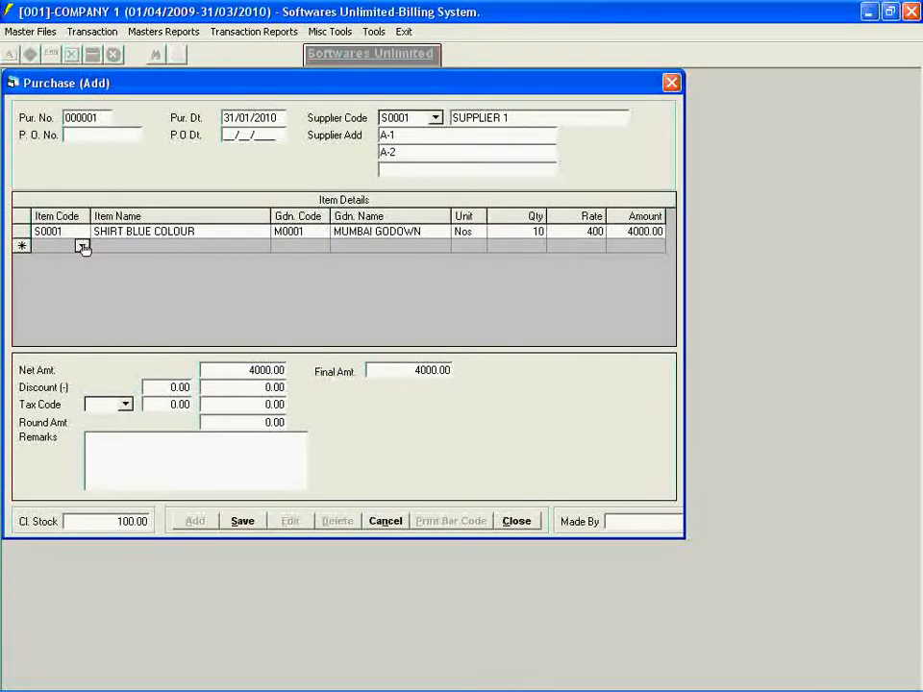
left_click(82, 246)
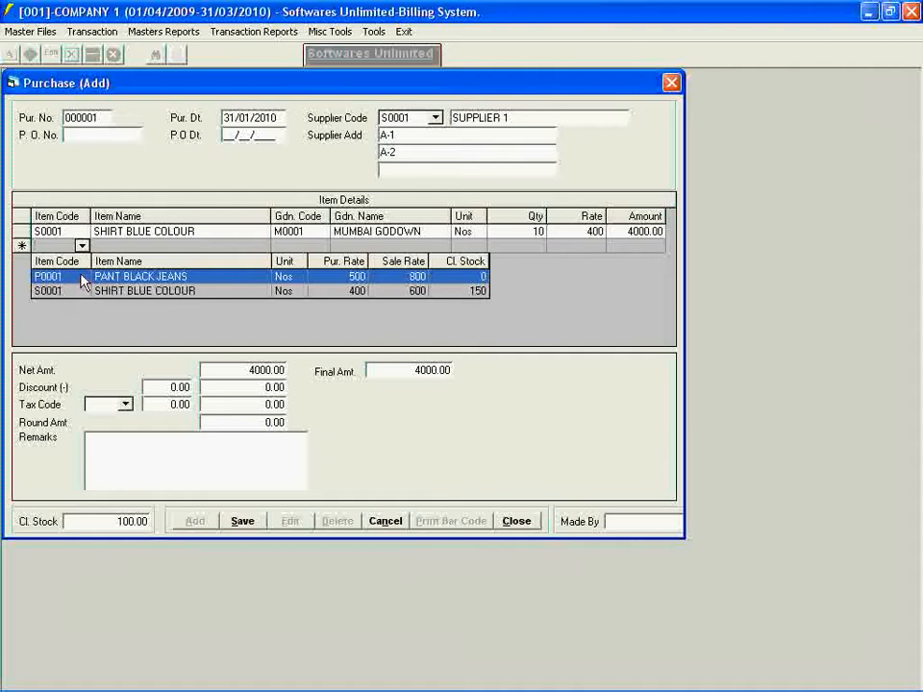
left_click(83, 277)
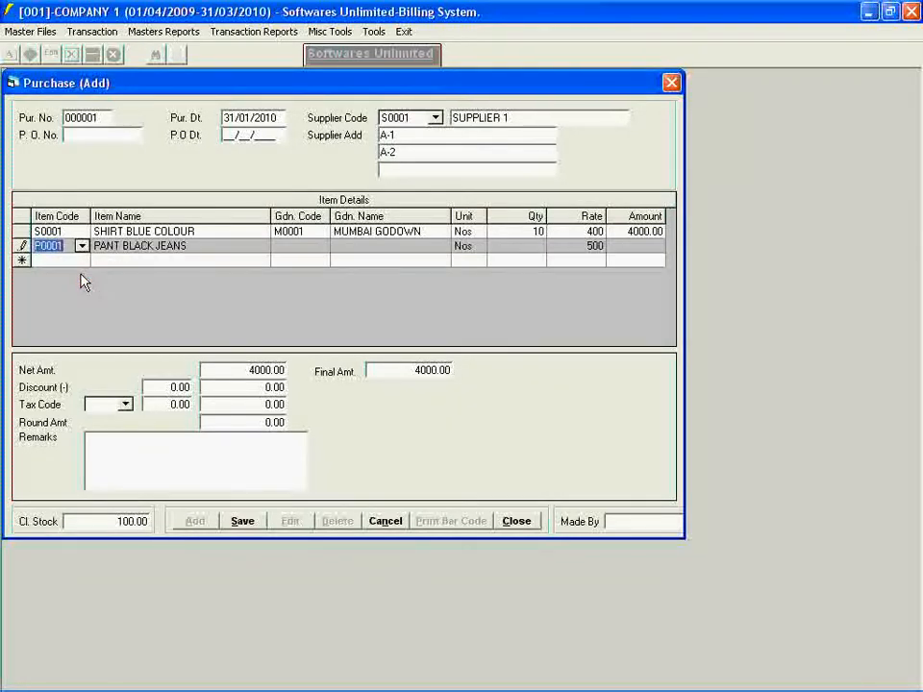
key("Tab")
key("Tab")
left_click(321, 246)
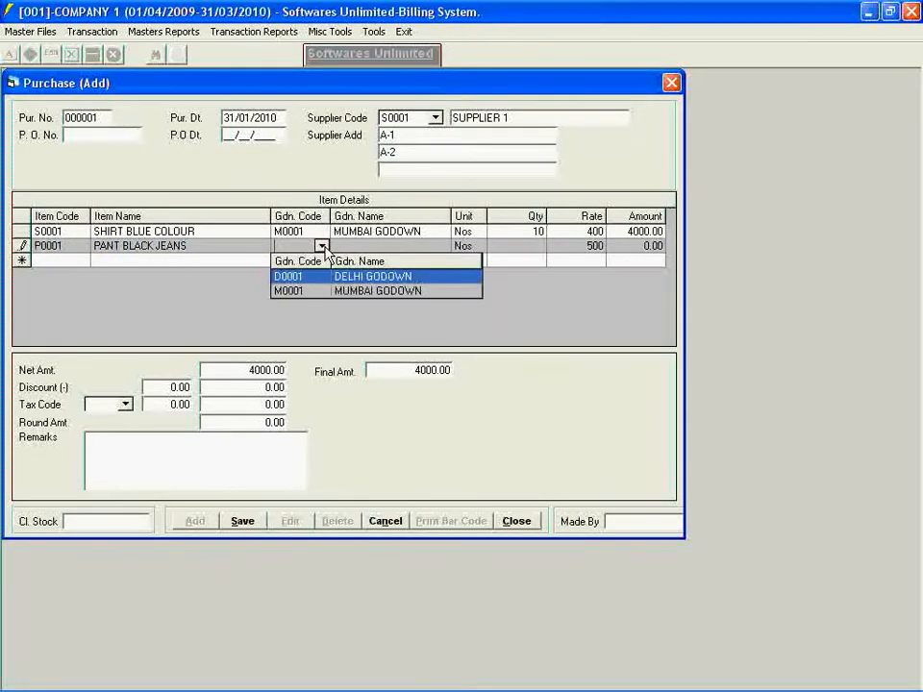
left_click(307, 292)
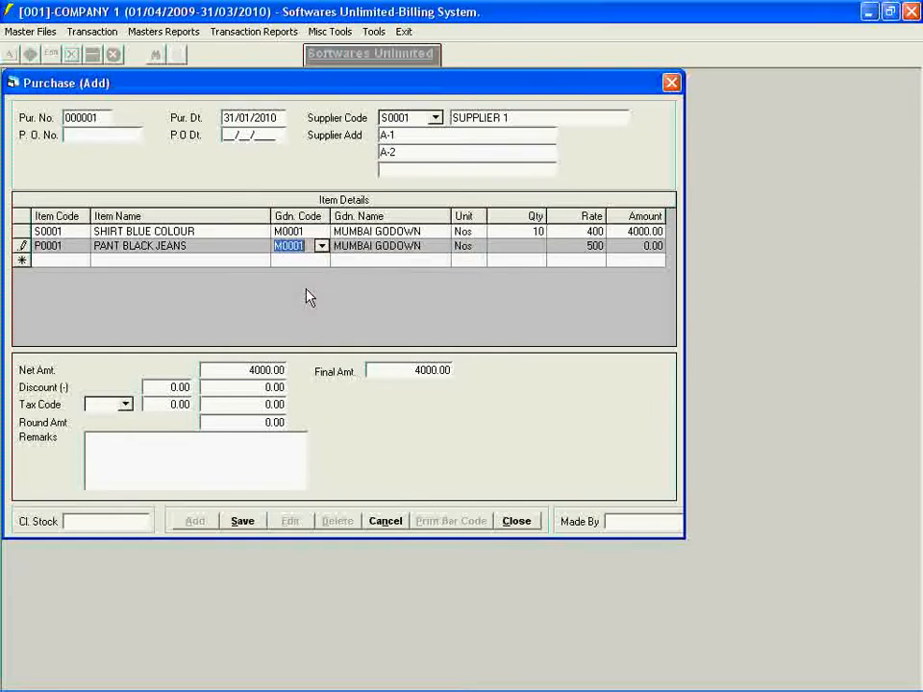
- Set the PANT BLACK JEANS quantity to 30, keeping its rate of 500
key("Tab")
key("Tab")
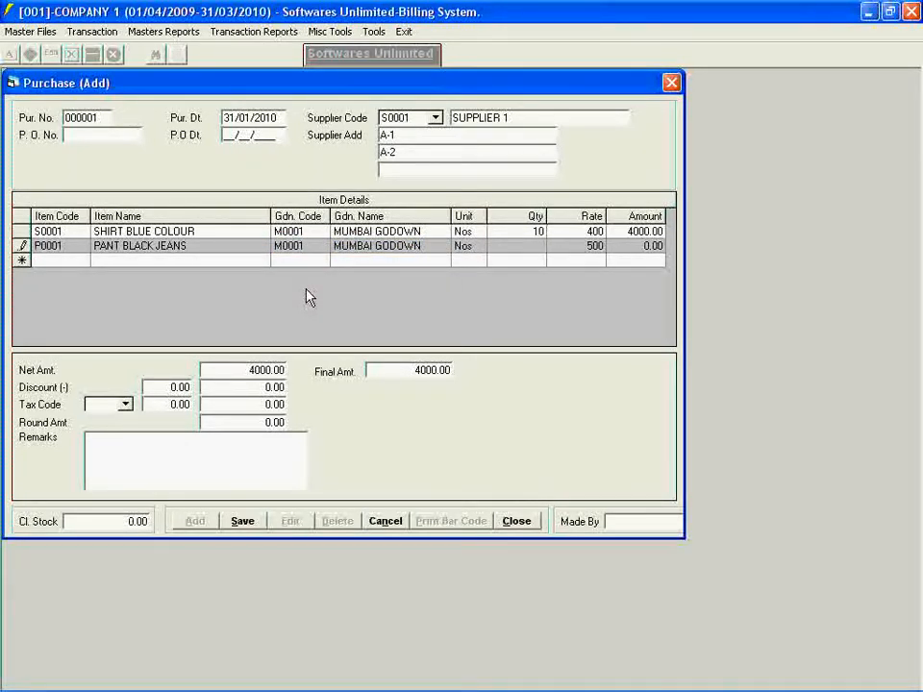
type("30")
key("Tab")
key("Tab")
- Finish the item details and apply tax code 10 to the purchase without a discount
key("Tab")
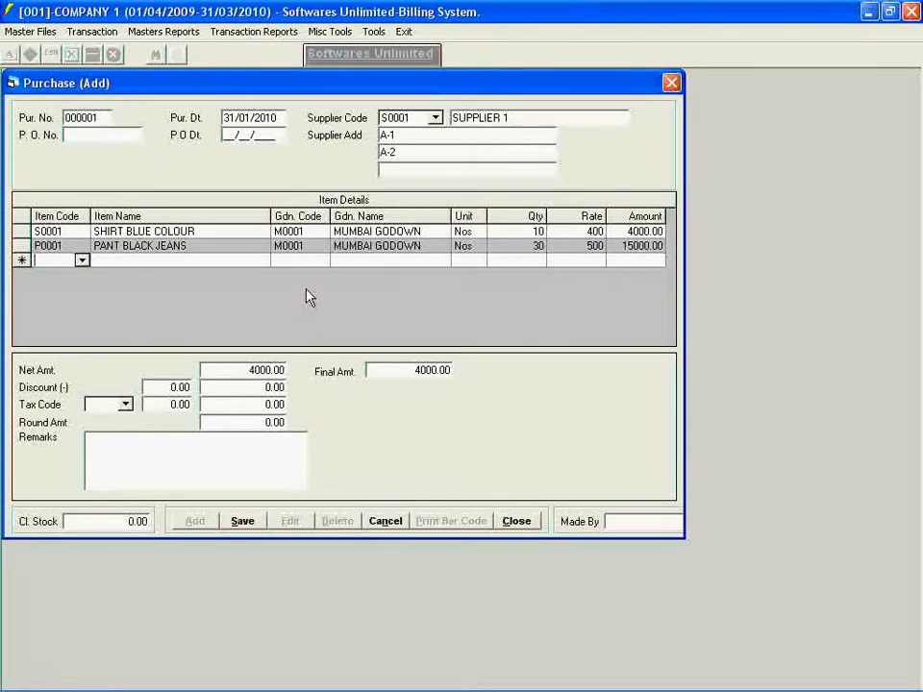
key("Tab")
key("Tab")
key("Tab")
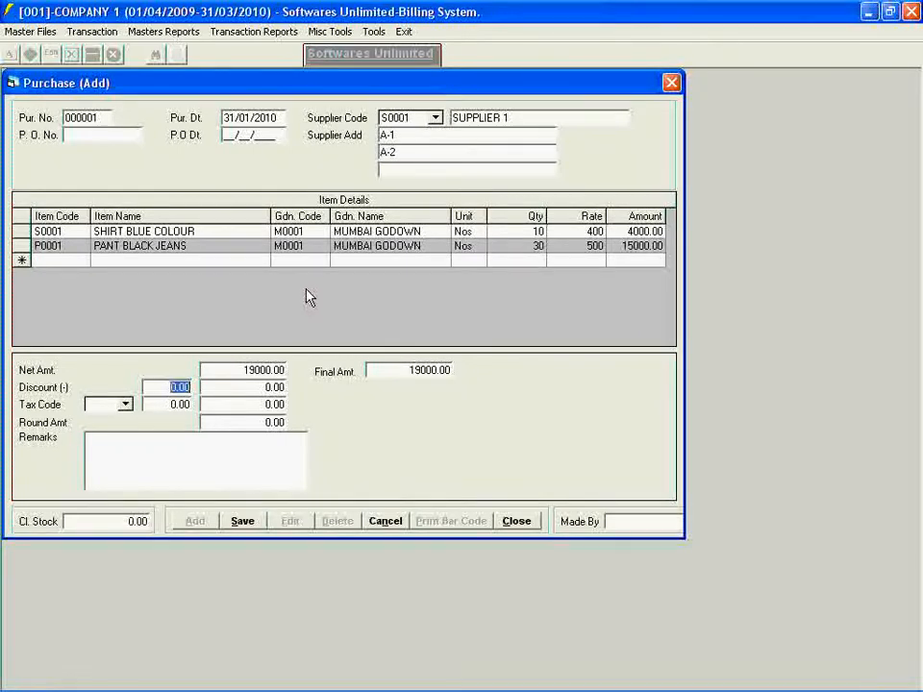
left_click(125, 405)
left_click(117, 438)
key("Tab")
- Save the purchase entry and close the Purchase form
left_click(399, 369)
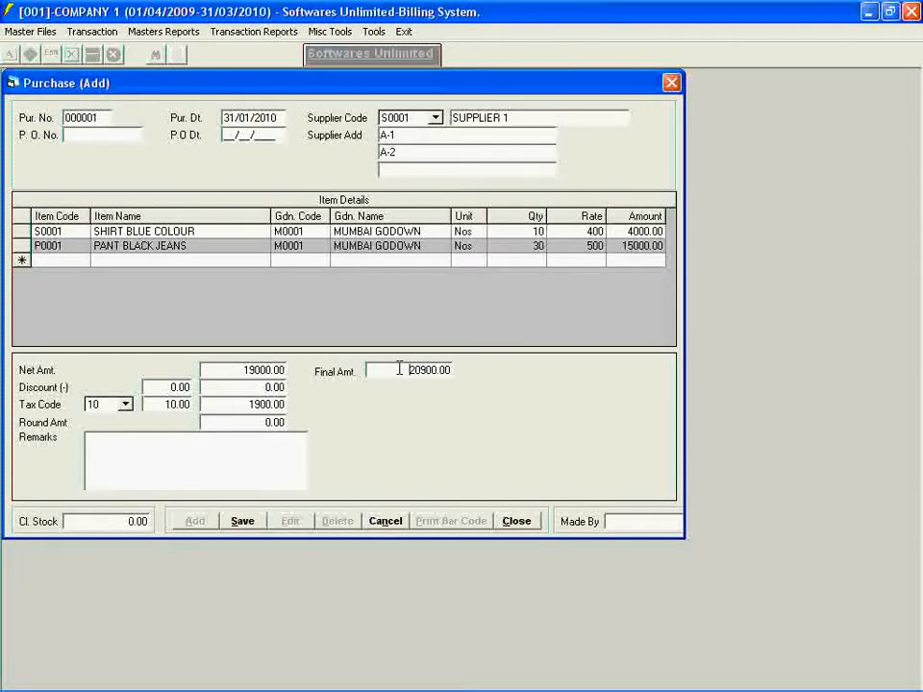
left_click(241, 522)
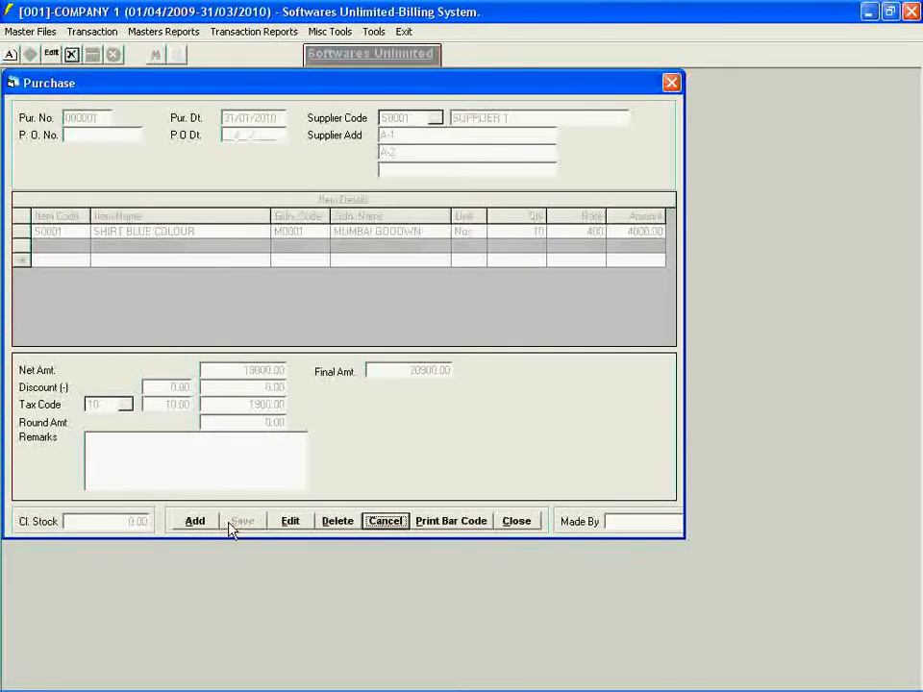
left_click(507, 525)
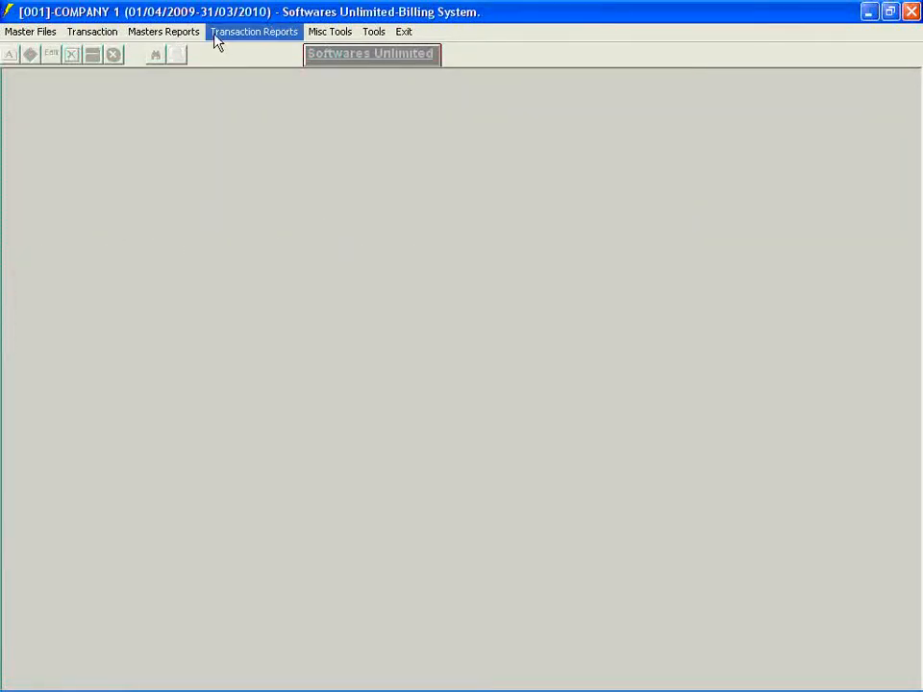
- Preview the Stock Ledger for items P0001 to S0001 from 01/04/2009 to 31/03/2010 and close the report
left_click(217, 41)
mouse_move(216, 119)
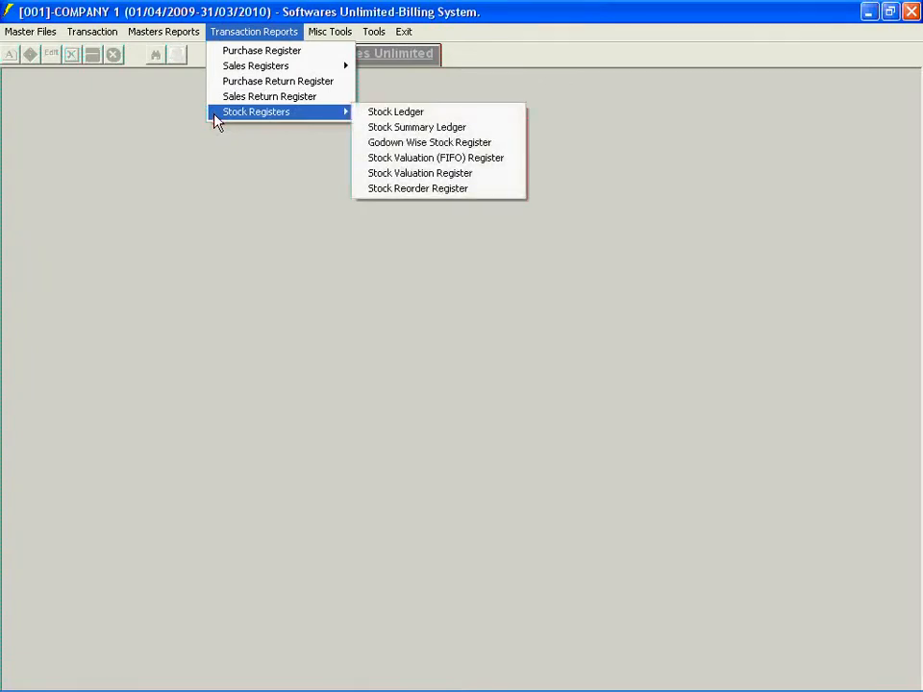
left_click(363, 113)
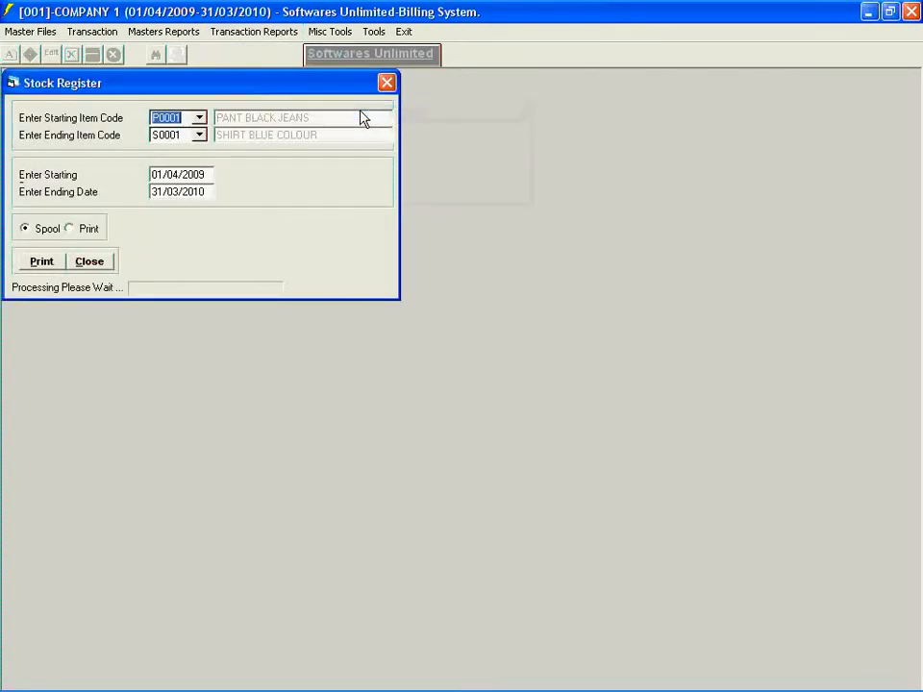
left_click(26, 270)
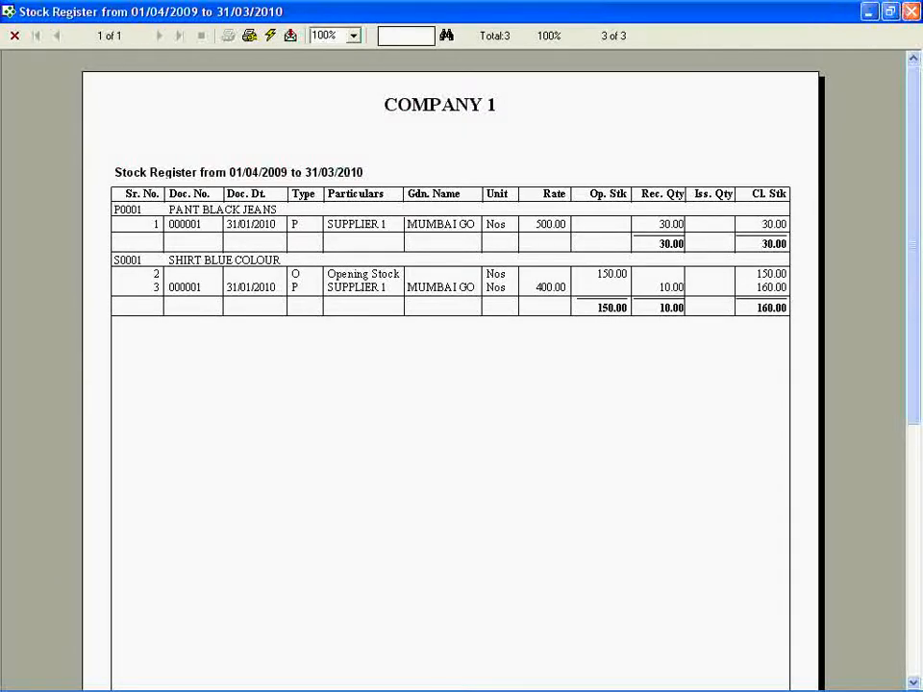
left_click(910, 11)
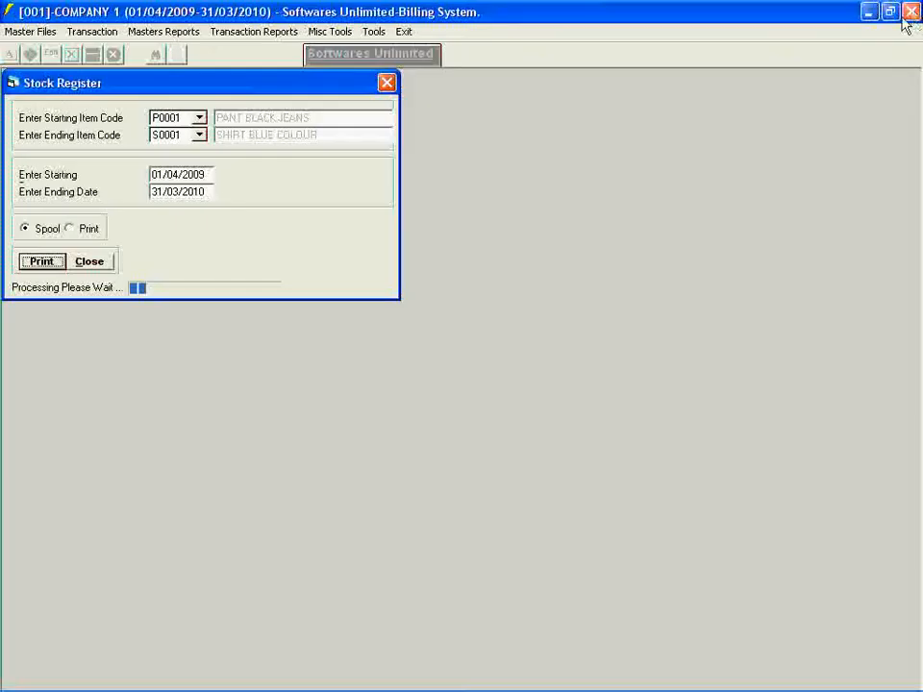
left_click(97, 262)
- Start a new sales invoice dated 31/01/2010 and choose CUSTOMER 1 as its customer
left_click(75, 34)
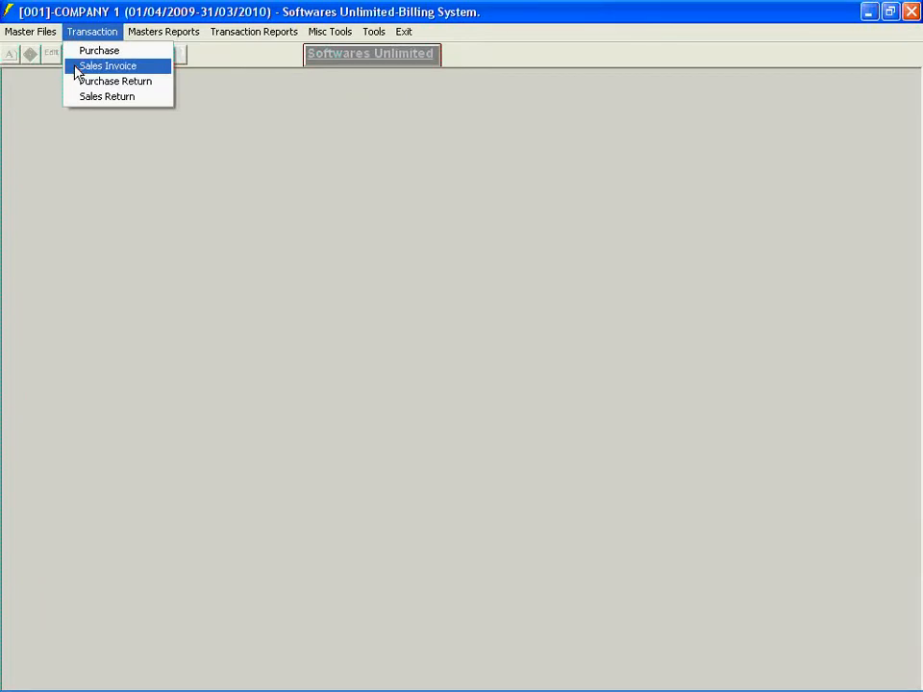
left_click(77, 67)
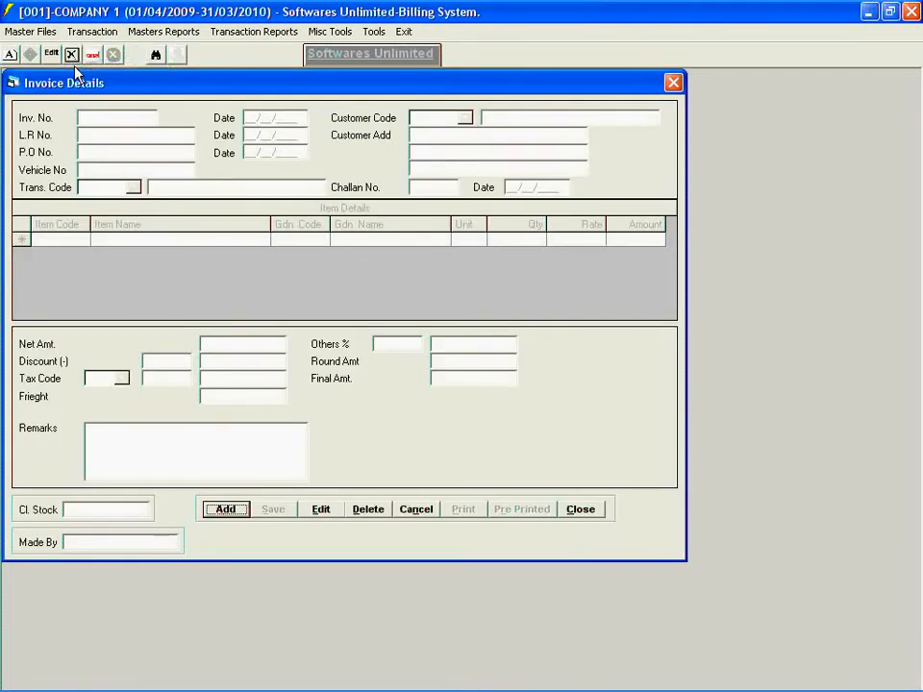
left_click(216, 512)
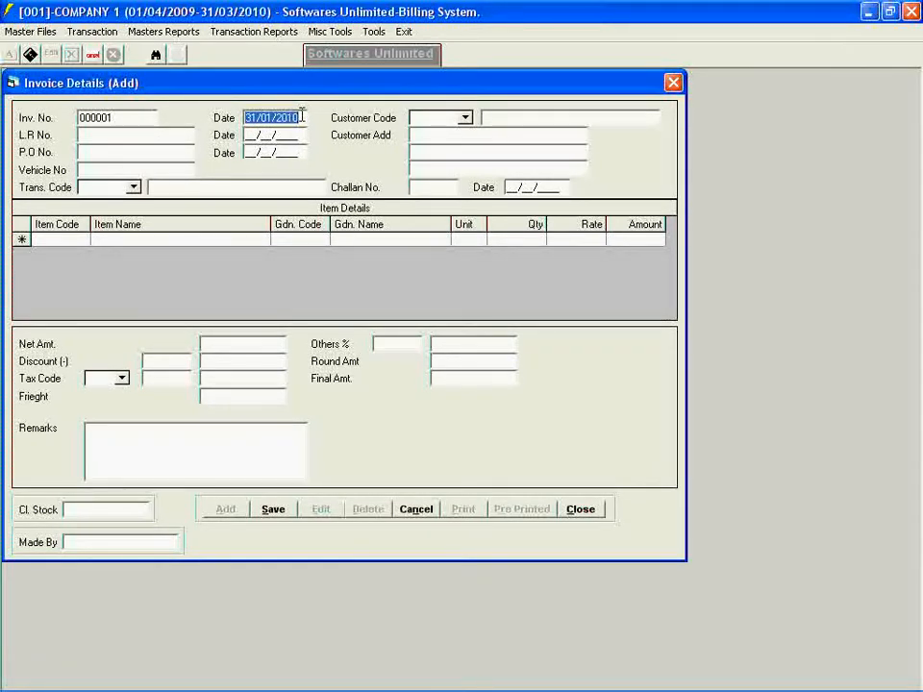
left_click(465, 118)
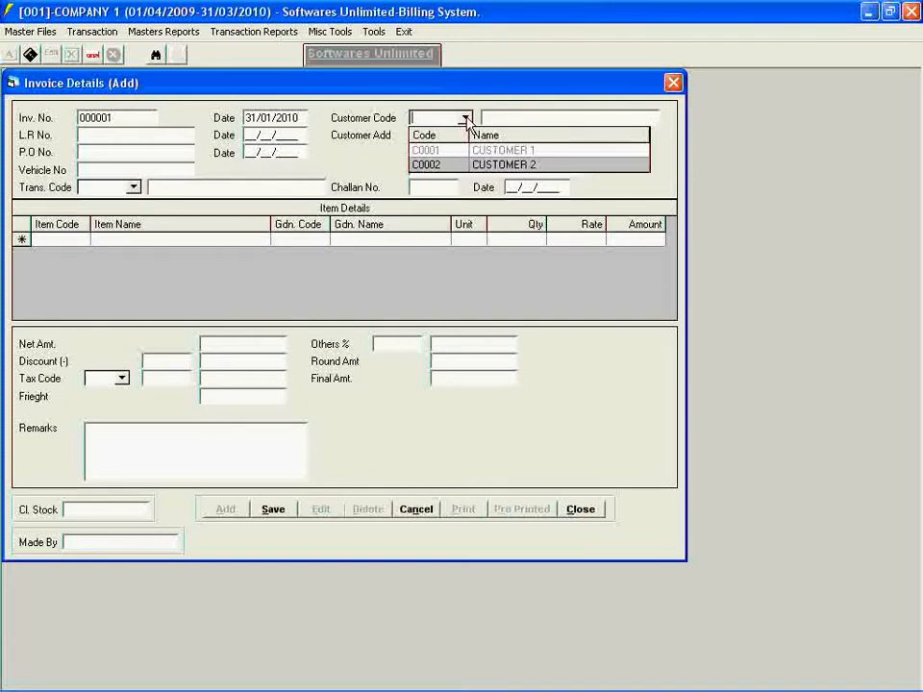
- Start a new Customer Master record named CUSTOMER 3 while the invoice stays open
left_click(10, 35)
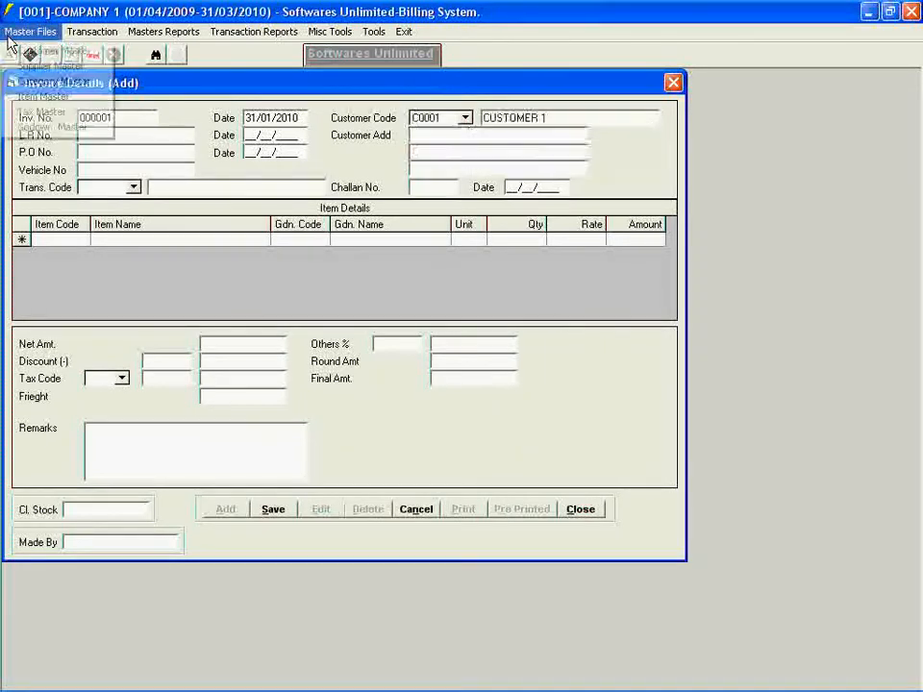
left_click(14, 50)
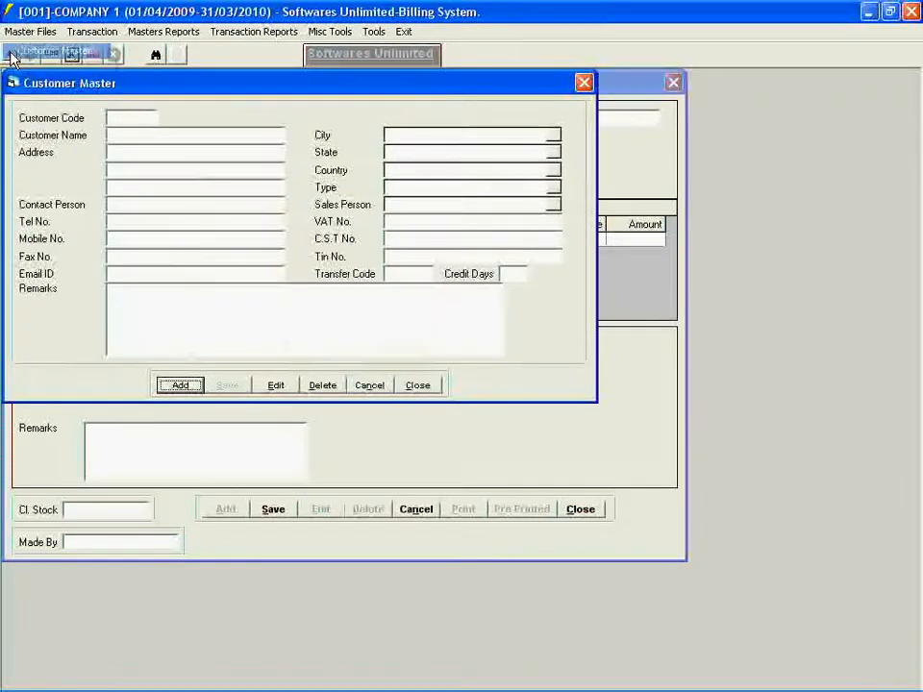
left_click(170, 390)
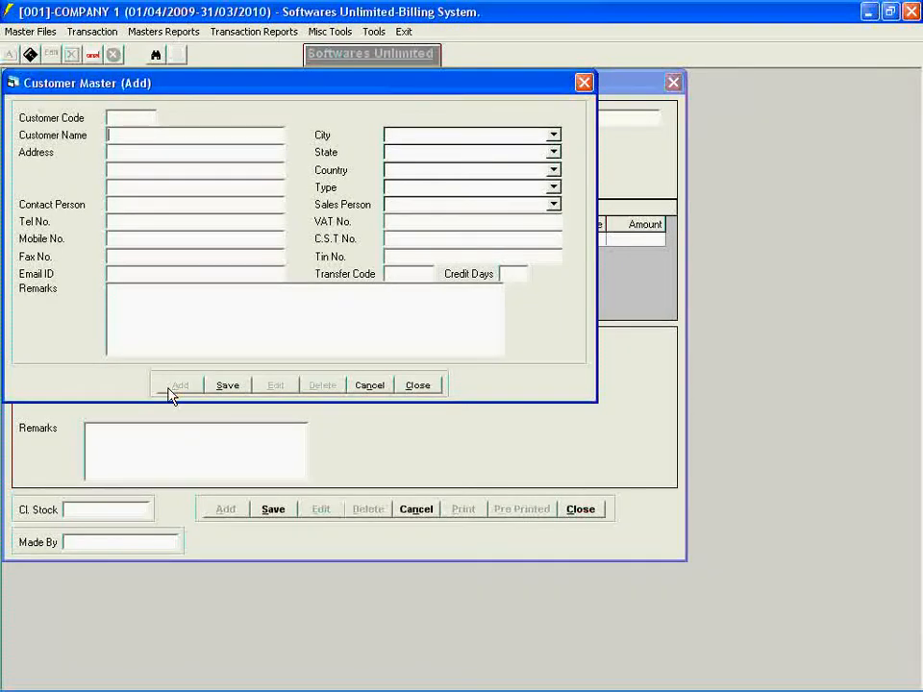
type("CUSTP")
key("BackSpace")
type("OMER")
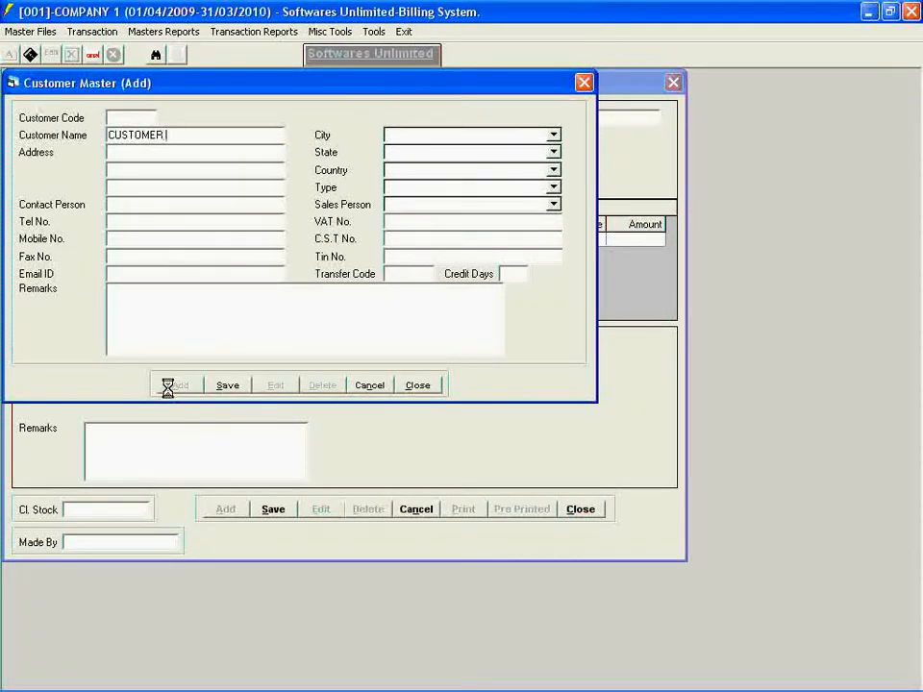
type(" 3")
key("Return")
- Fill in the new customer's address, save the record and close the Customer Master
type("MUBA")
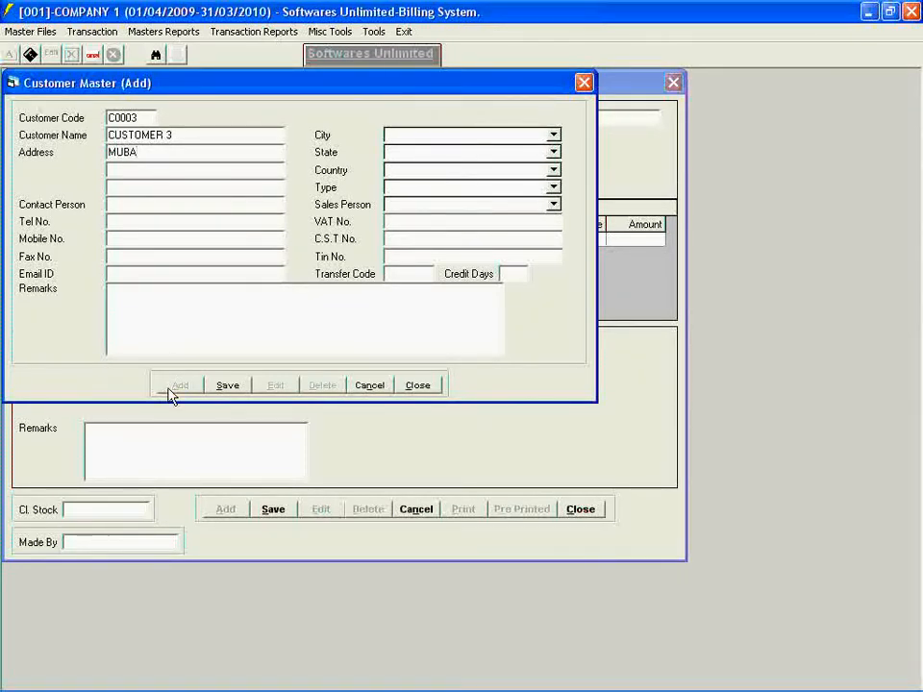
type("I-400058")
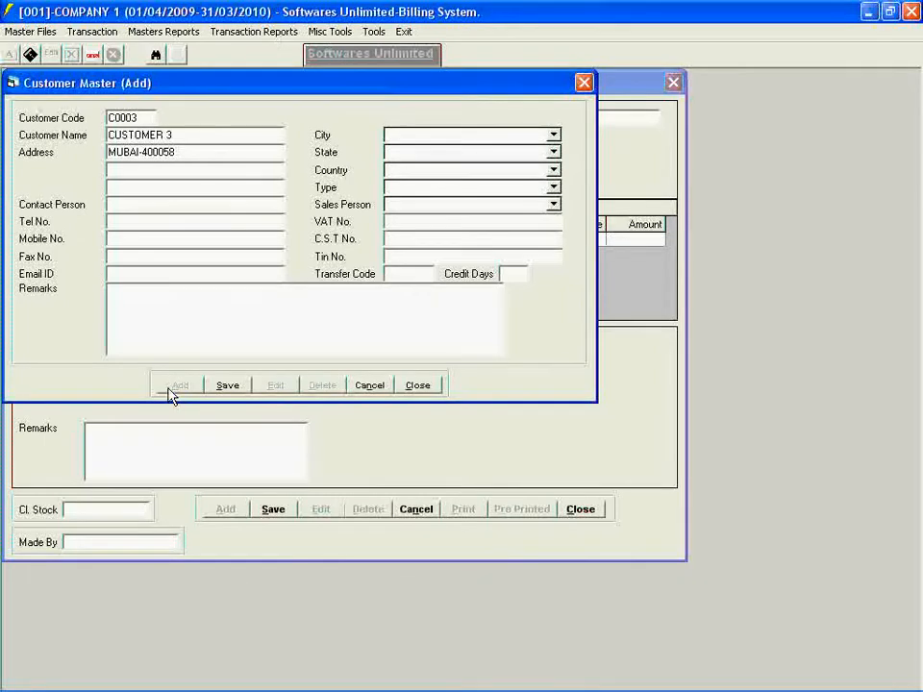
left_click(123, 152)
type("M")
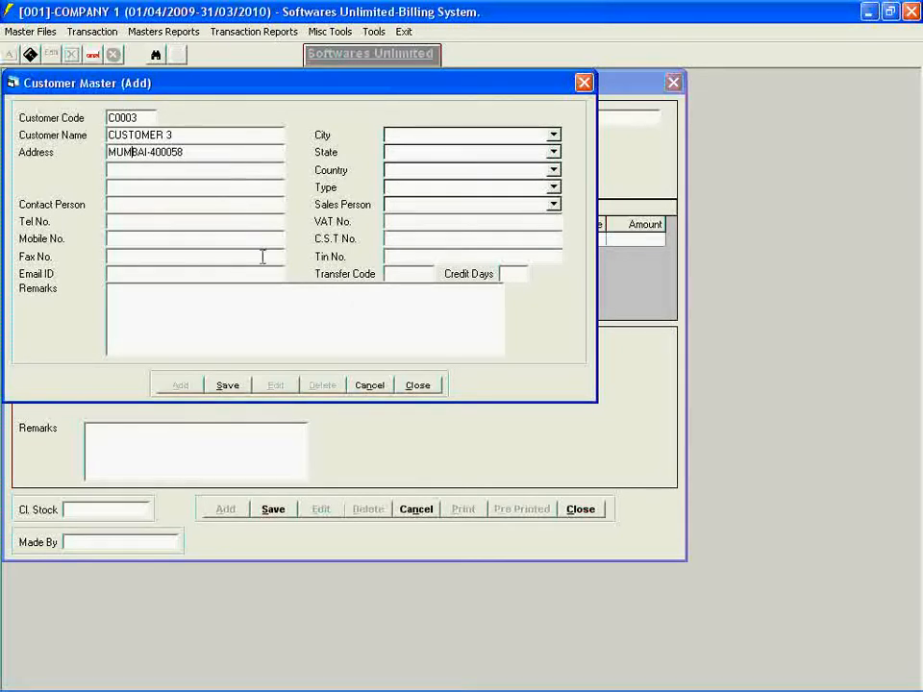
left_click(222, 386)
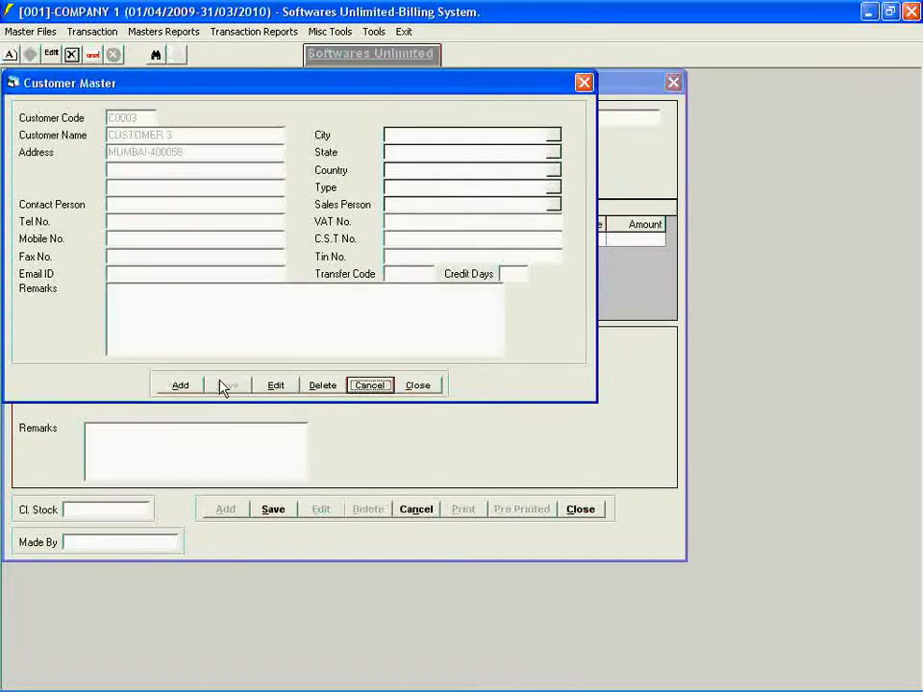
left_click(409, 388)
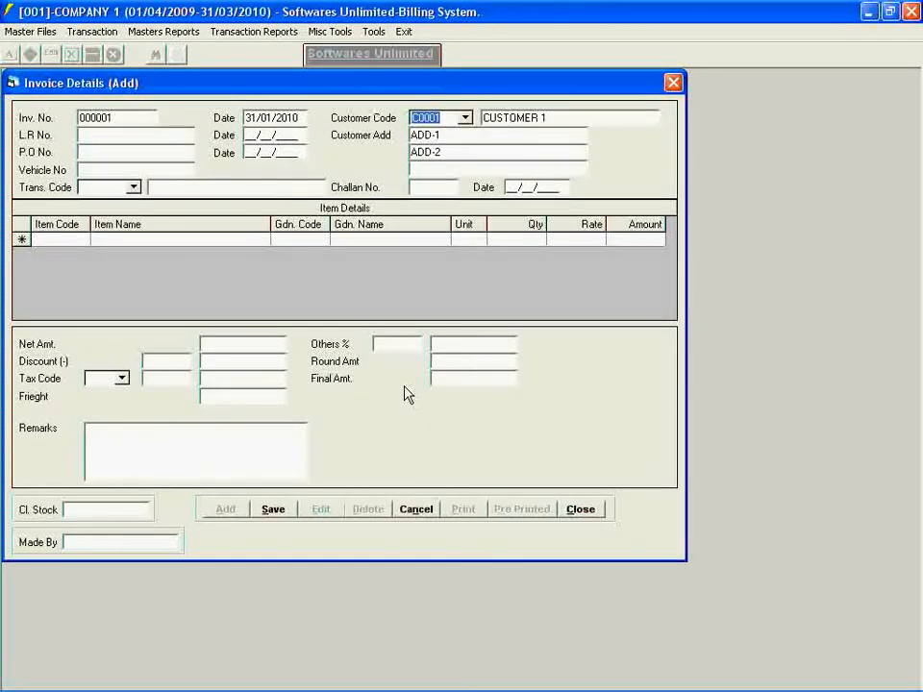
- Choose item S0001 SHIRT BLUE COLOUR for the first line of the invoice
key("Tab")
key("Tab")
key("Tab")
key("Tab")
key("Tab")
key("Tab")
key("Tab")
key("Tab")
key("Tab")
key("Tab")
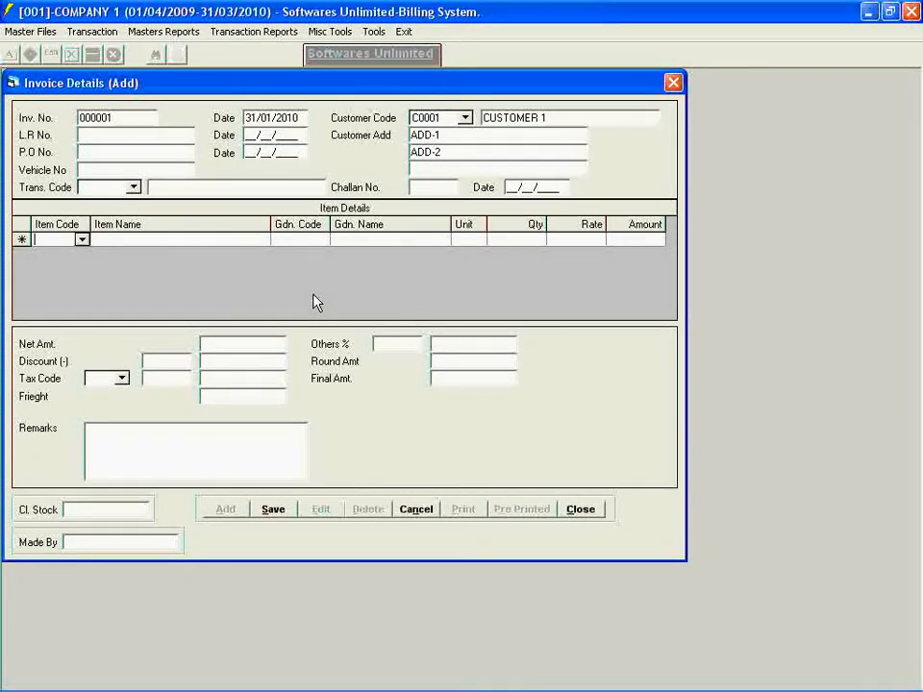
left_click(82, 241)
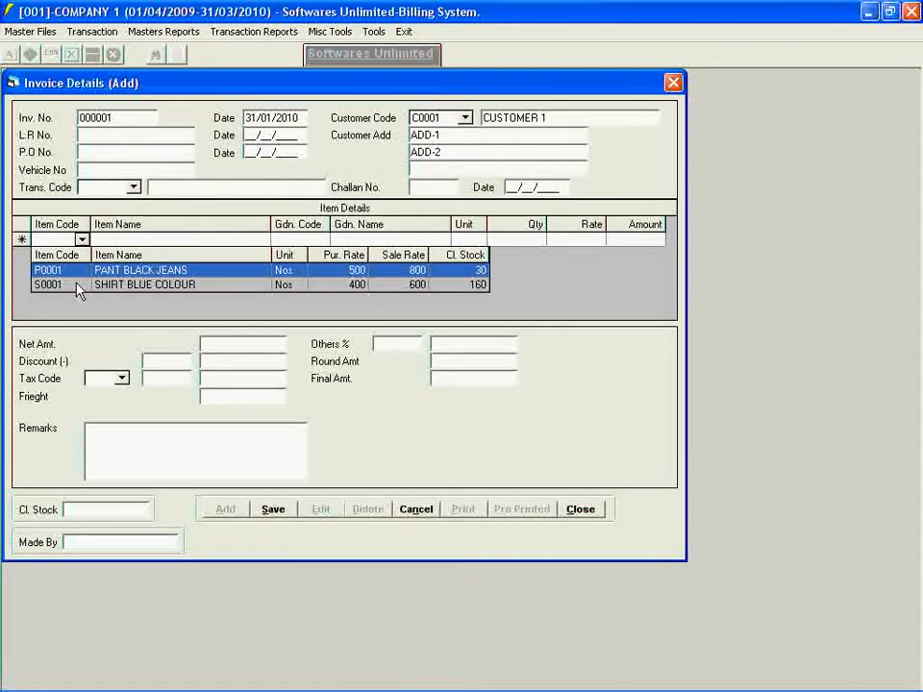
left_click(77, 285)
key("Tab")
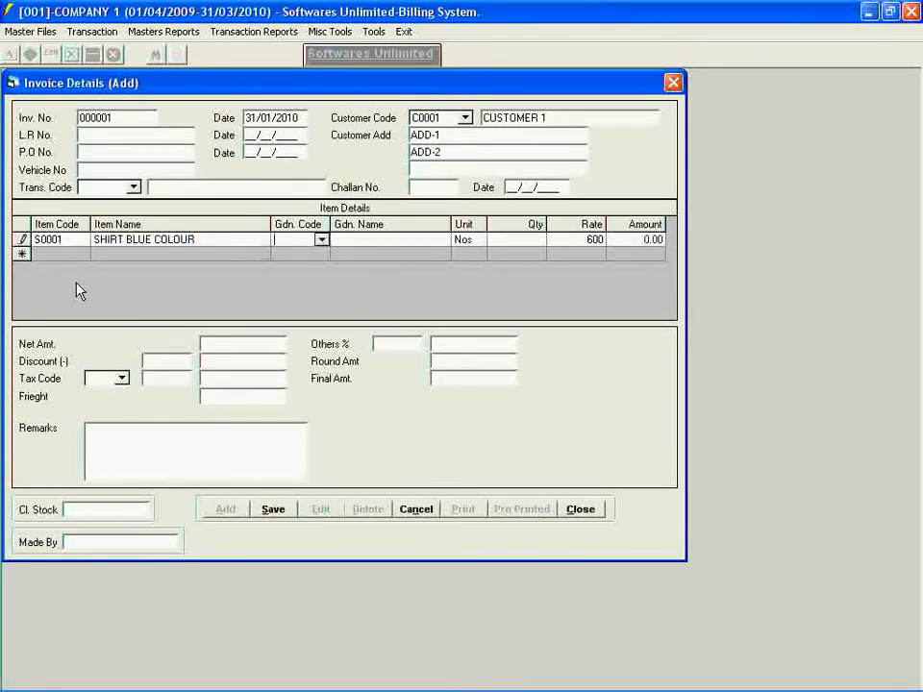
- Assign the shirt line to MUMBAI GODOWN (M0001) and set its quantity to 4
left_click(322, 241)
left_click(303, 285)
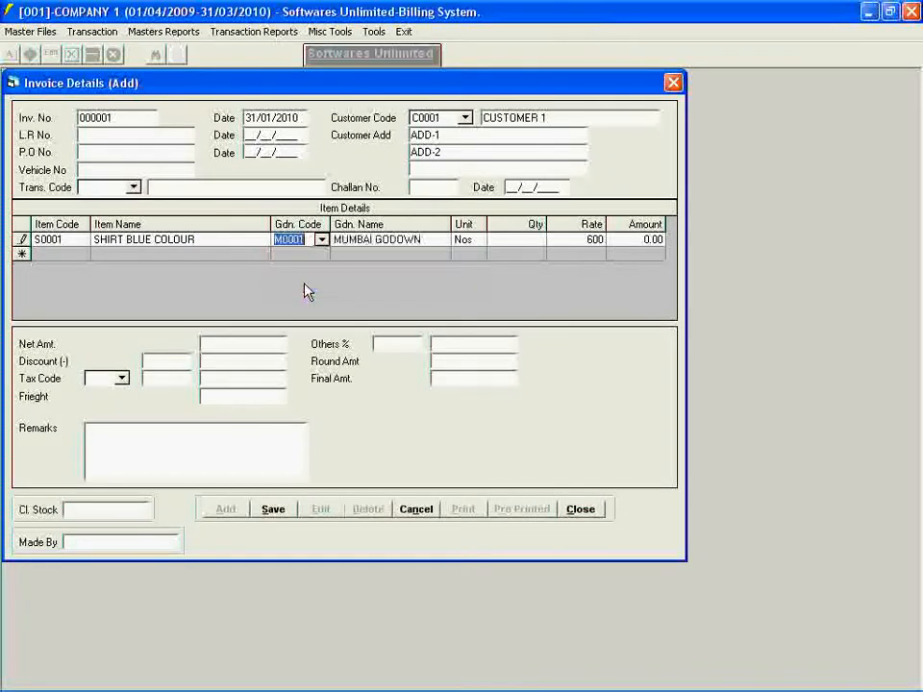
key("Tab")
key("Tab")
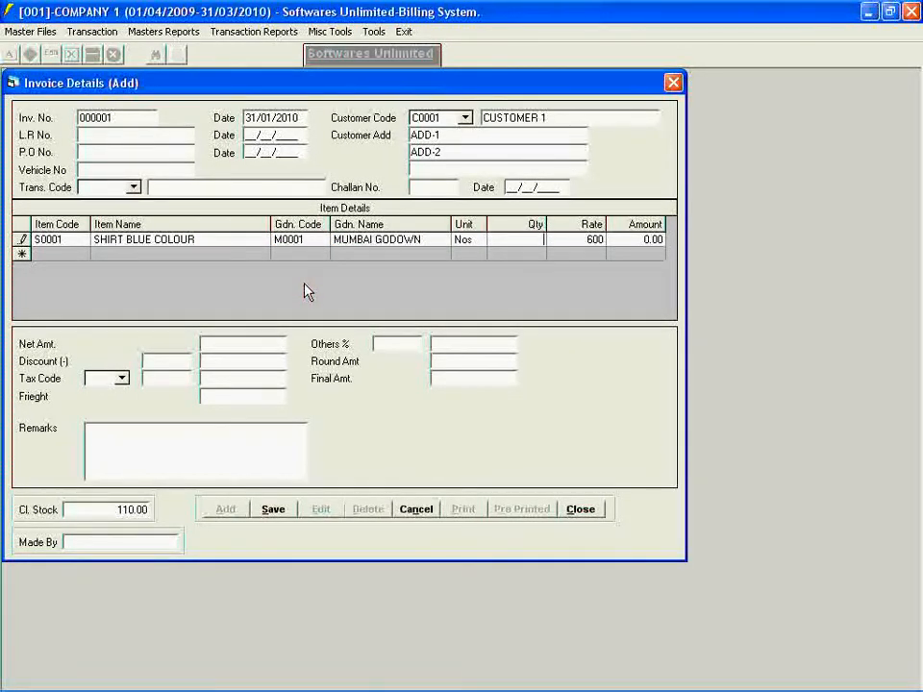
type("4")
key("Tab")
key("Tab")
- Choose item P0001 PANT BLACK JEANS for the second line of the invoice
left_click(83, 256)
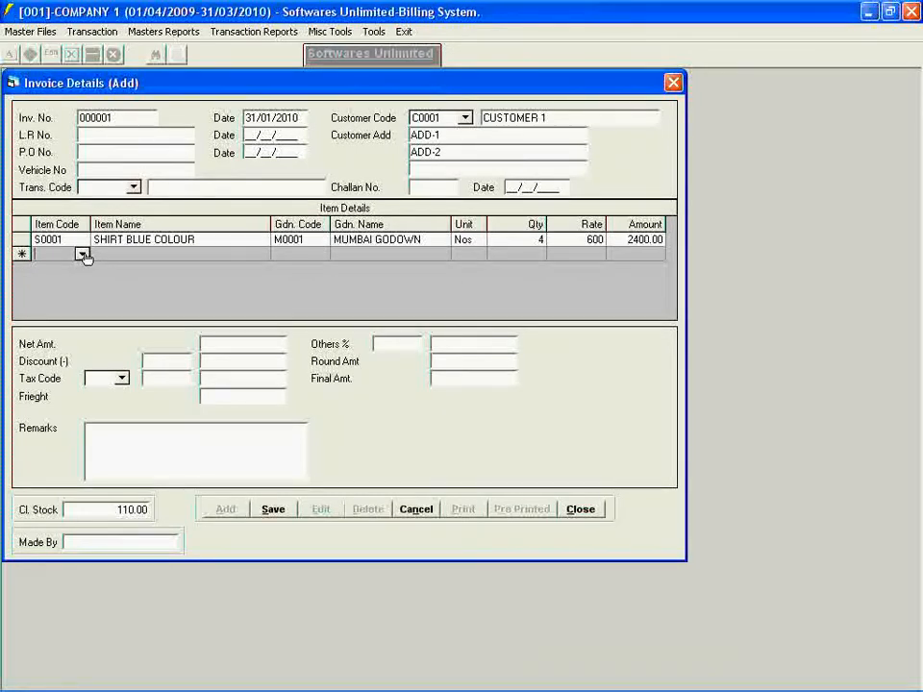
left_click(83, 255)
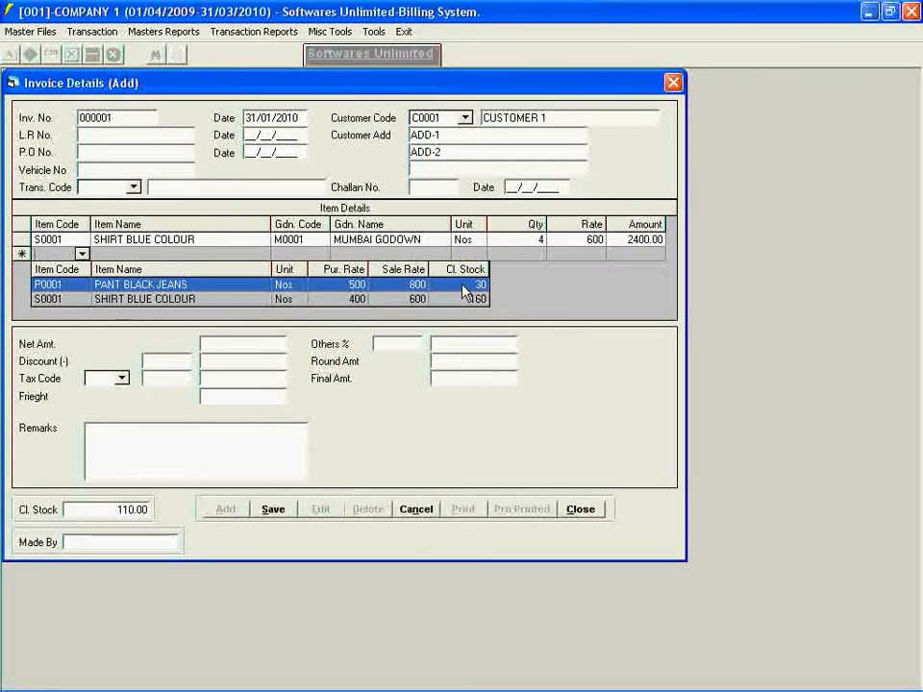
left_click(79, 287)
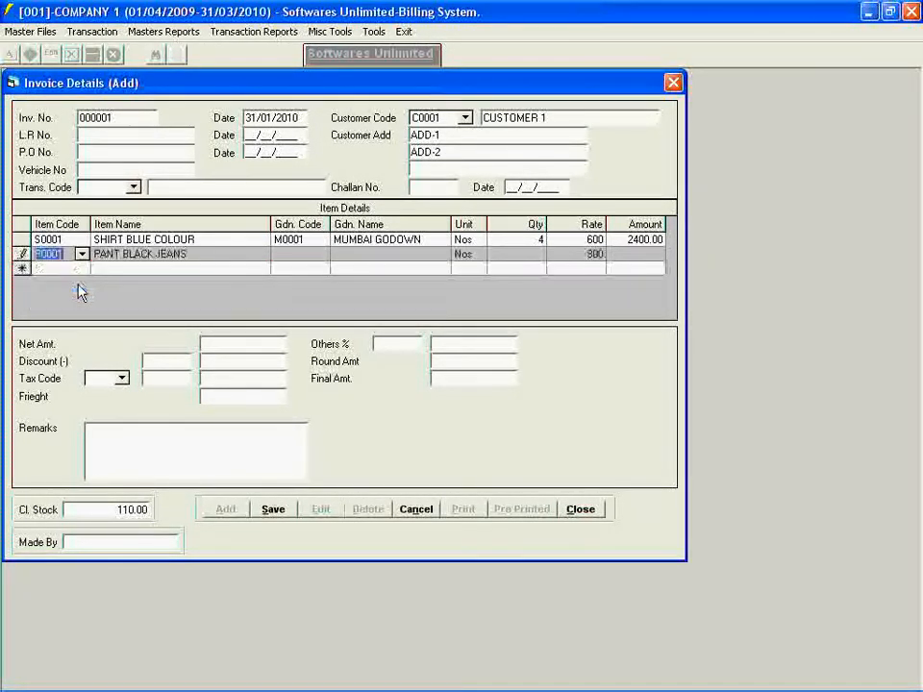
key("Return")
key("Return")
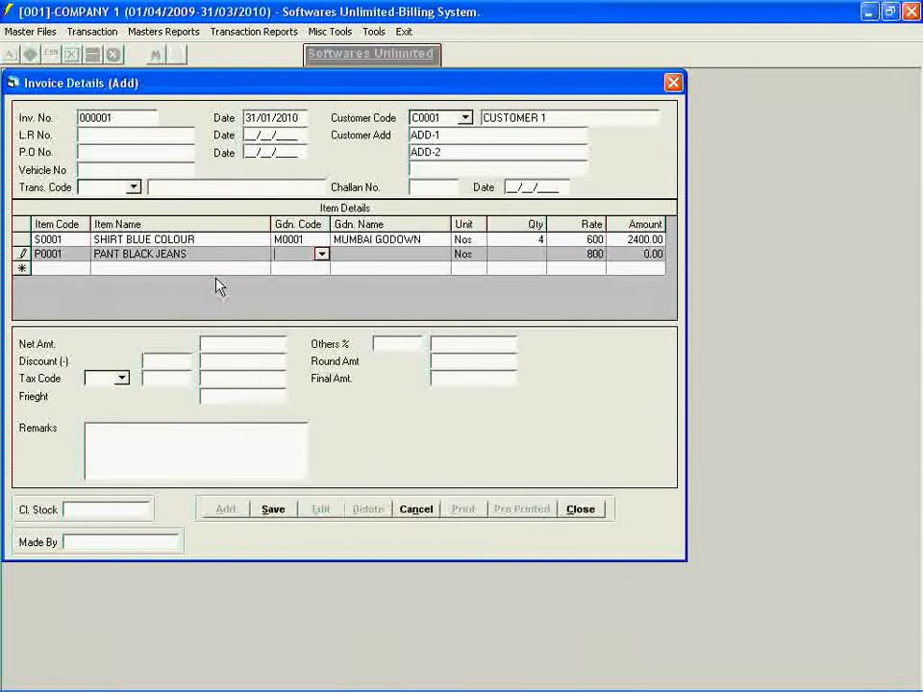
- Assign the jeans line to MUMBAI GODOWN (M0001), set its quantity to 8 and have the invoice amounts calculated
left_click(322, 256)
left_click(322, 302)
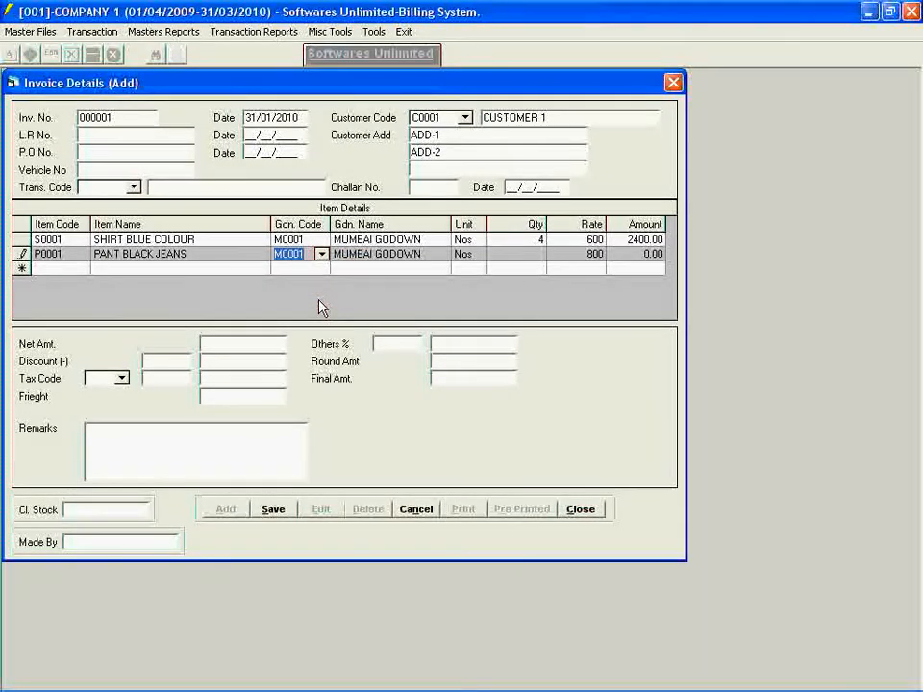
key("Return")
key("Return")
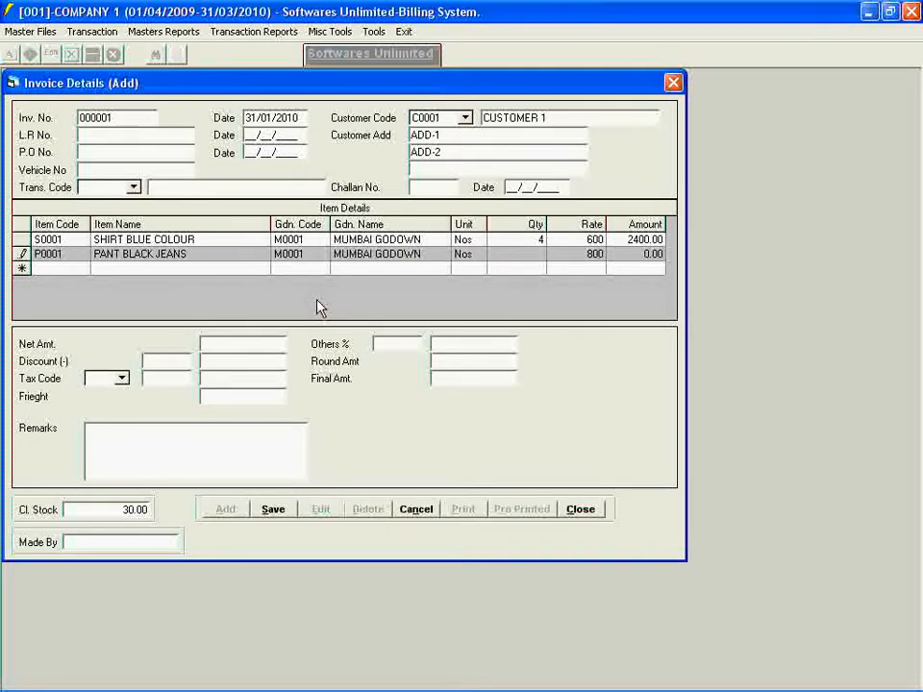
type("8")
key("Return")
key("Return")
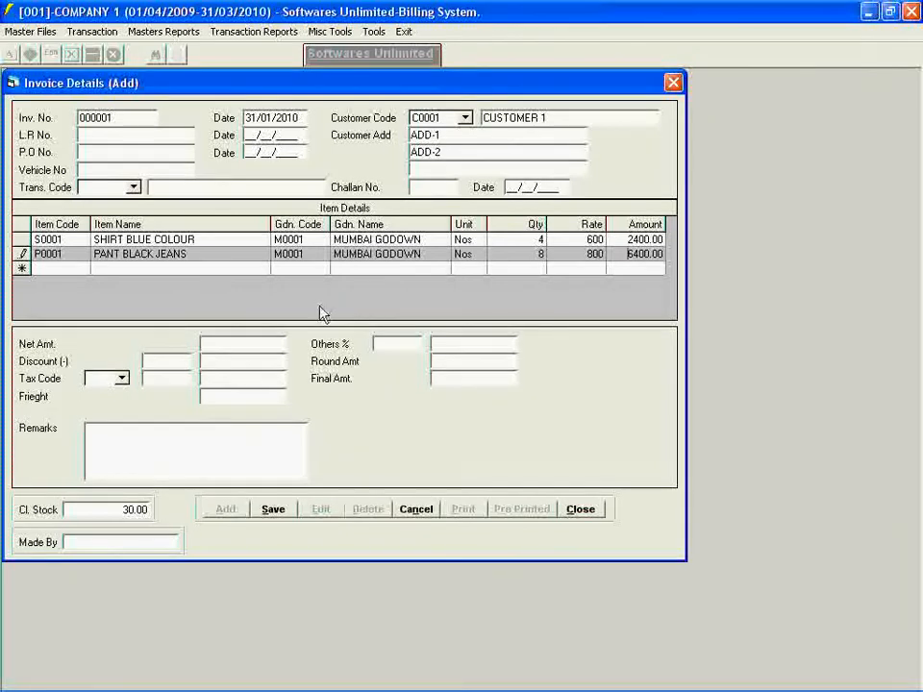
left_click(225, 344)
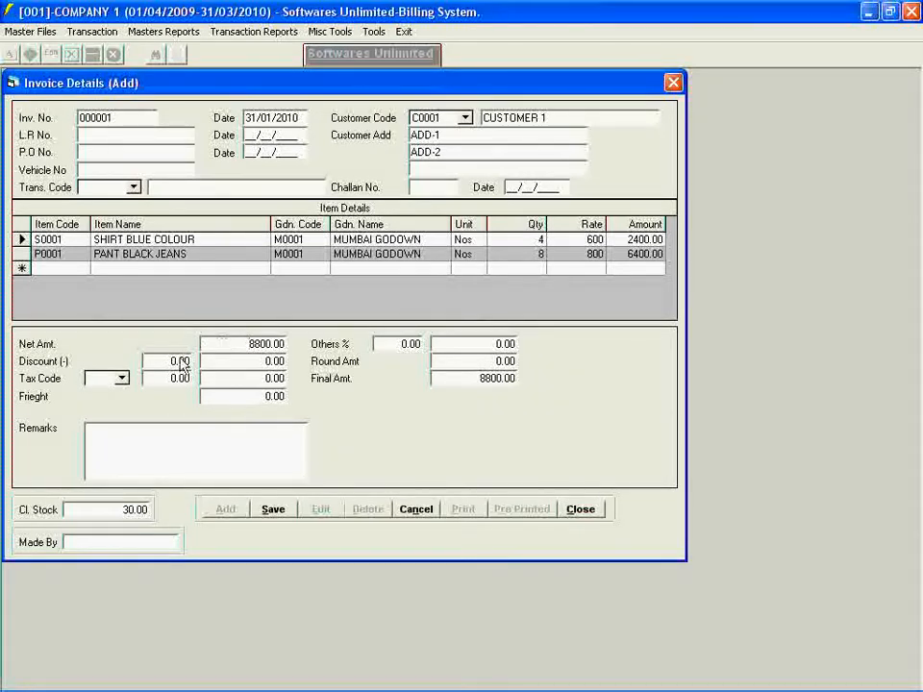
- Create and save a Tax Master record with code 12, description TAX 12% and percentage 12 while the invoice stays open
left_click(121, 378)
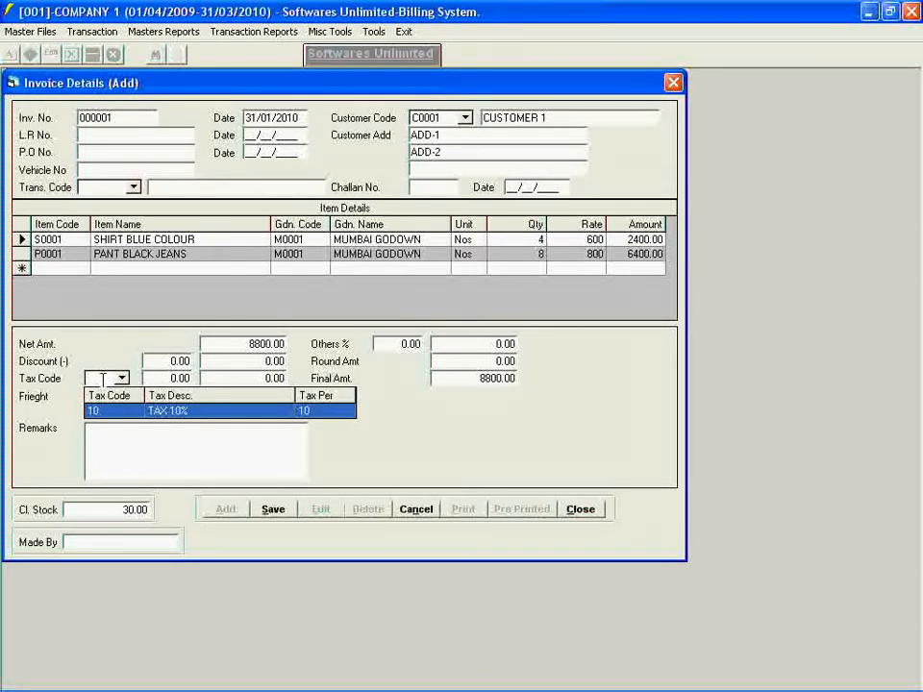
left_click(11, 32)
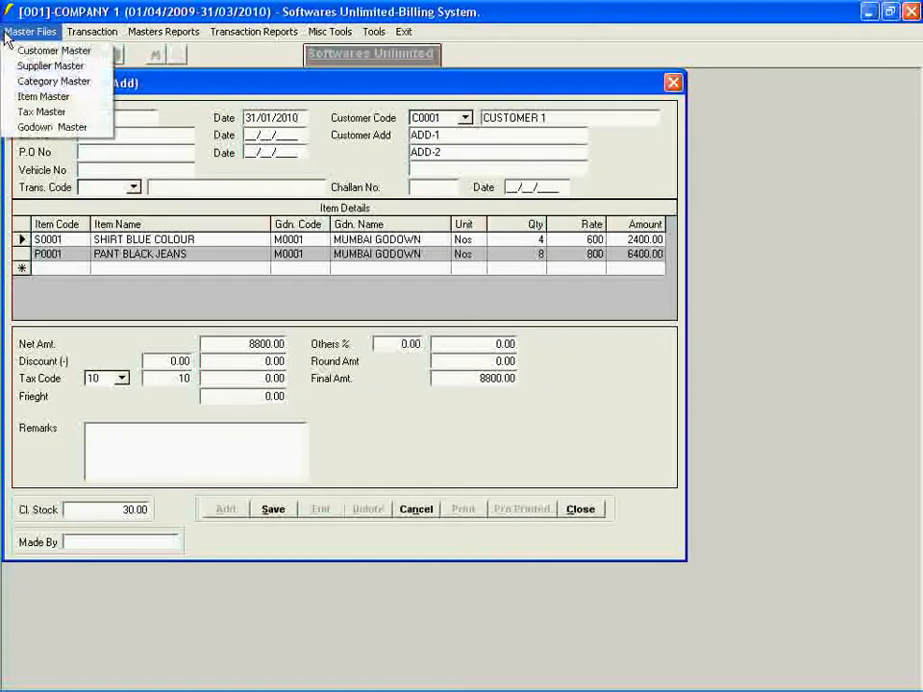
left_click(11, 113)
left_click(38, 188)
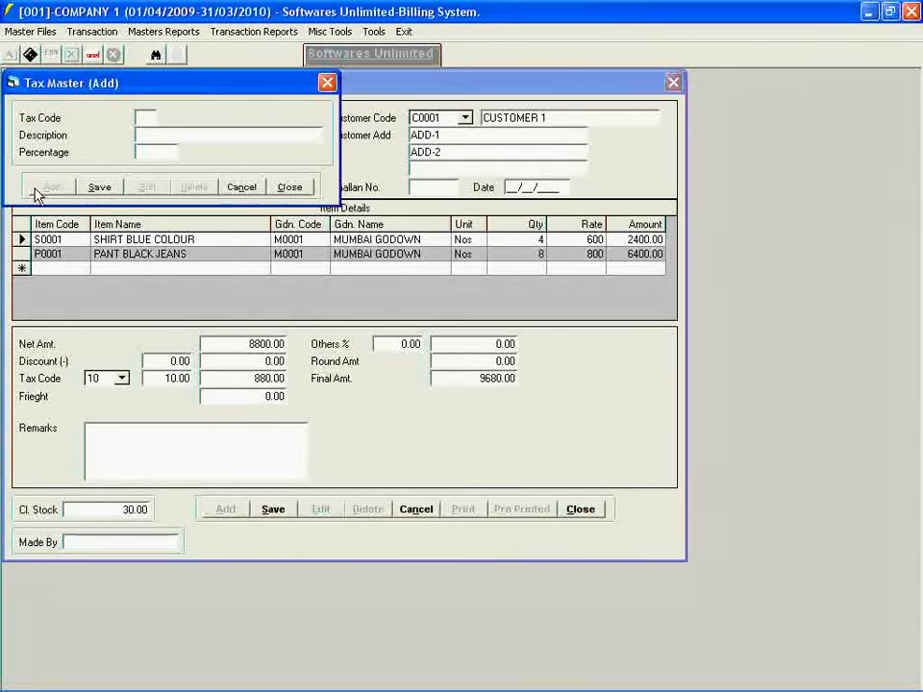
type("12")
key("Return")
type("TAX 12%12")
key("Return")
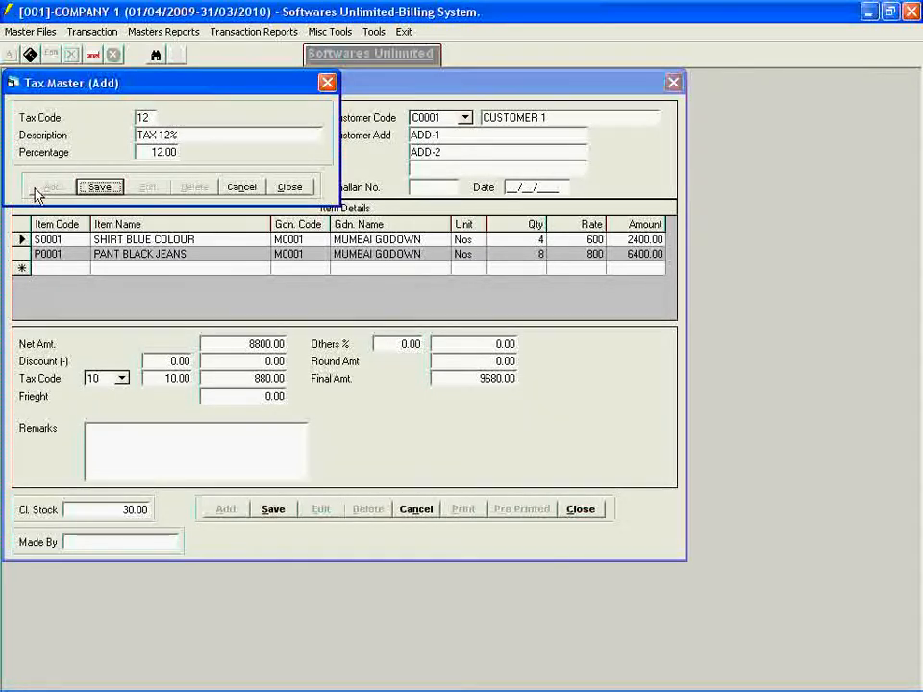
left_click(88, 187)
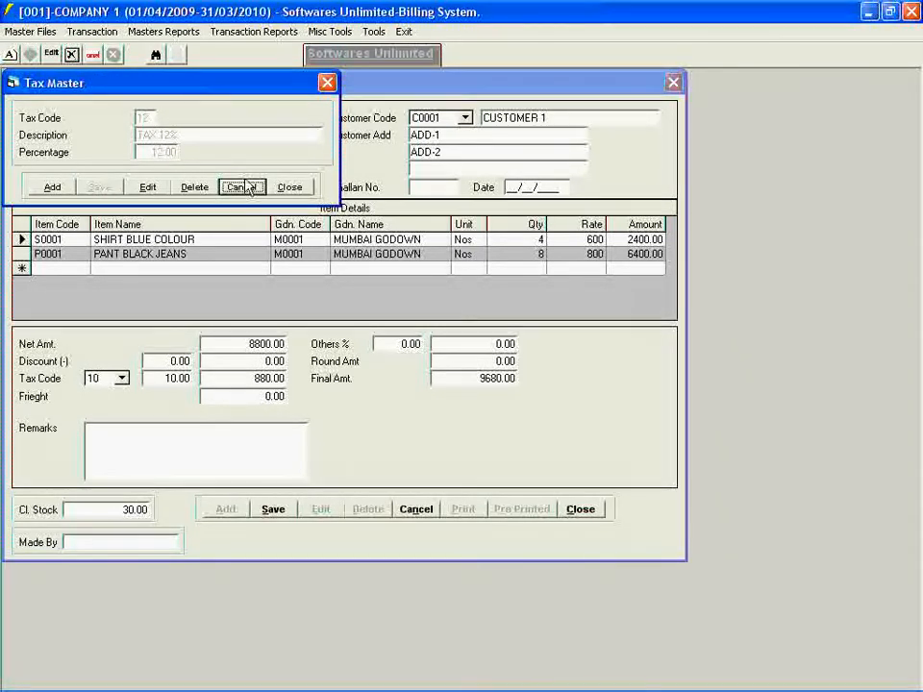
left_click(290, 187)
- Apply tax code 12 to the invoice and save it
left_click(123, 381)
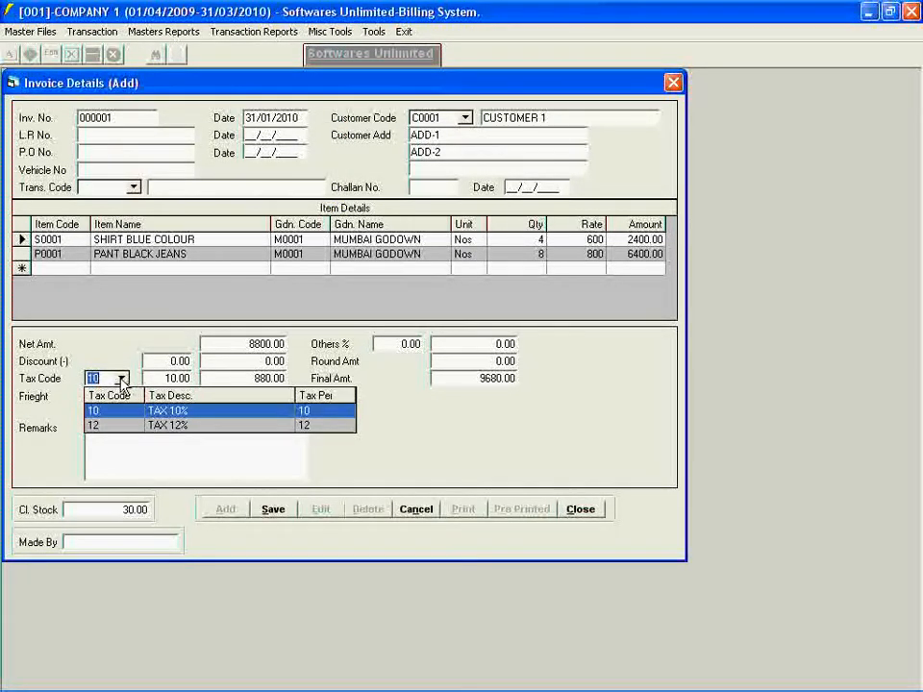
left_click(122, 431)
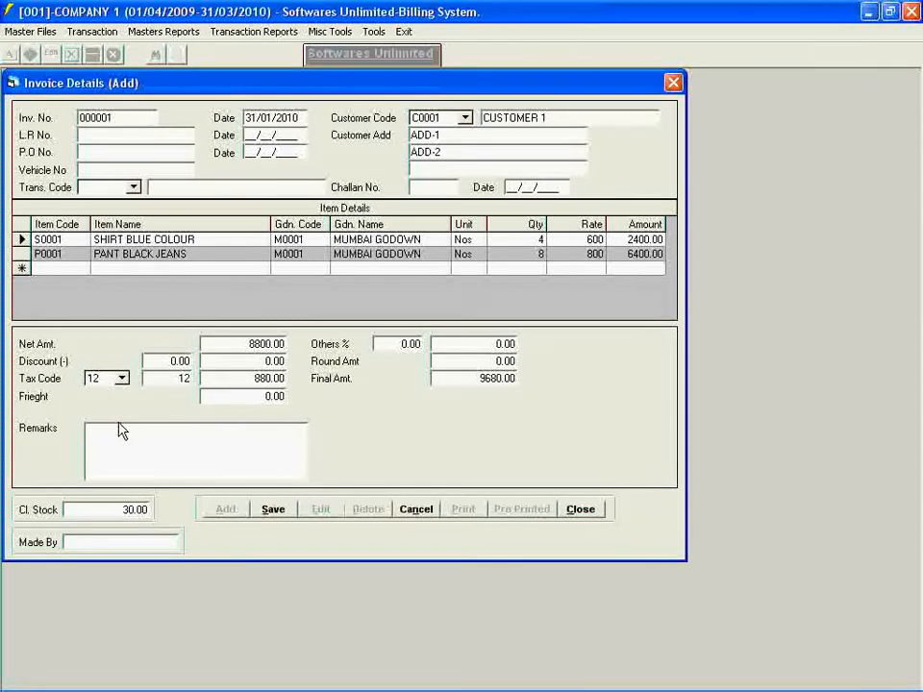
key("Tab")
key("Tab")
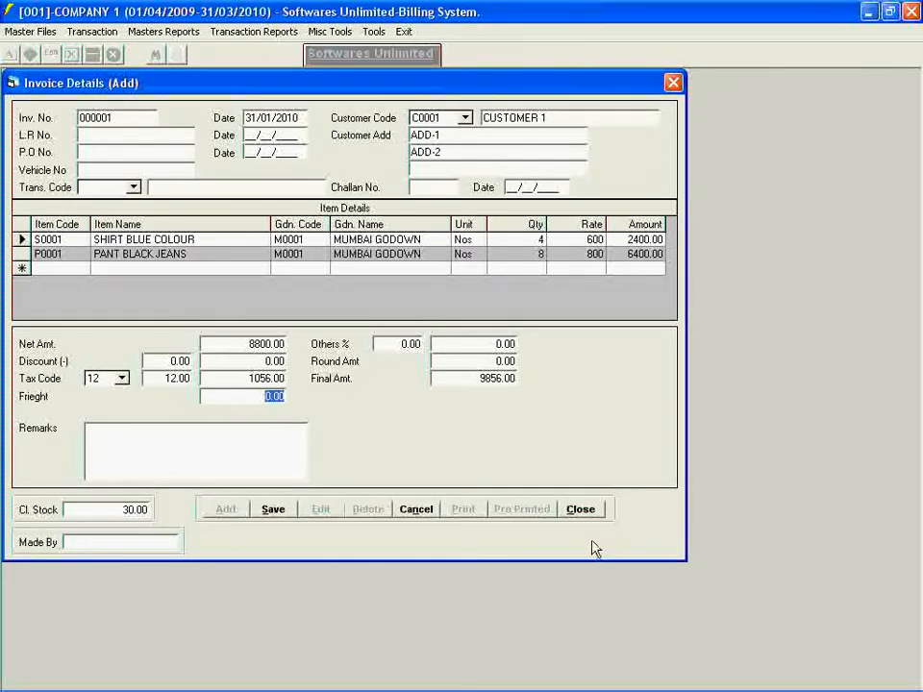
left_click(469, 378)
left_click(264, 515)
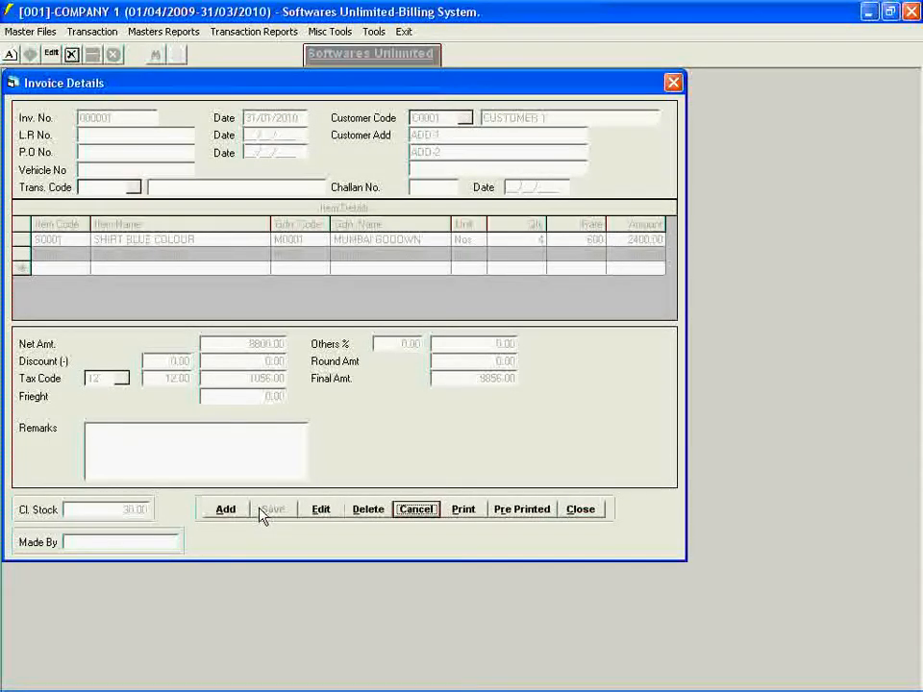
- Preview the saved invoice's printout and check the print options without printing, then close the preview and the invoice
left_click(453, 516)
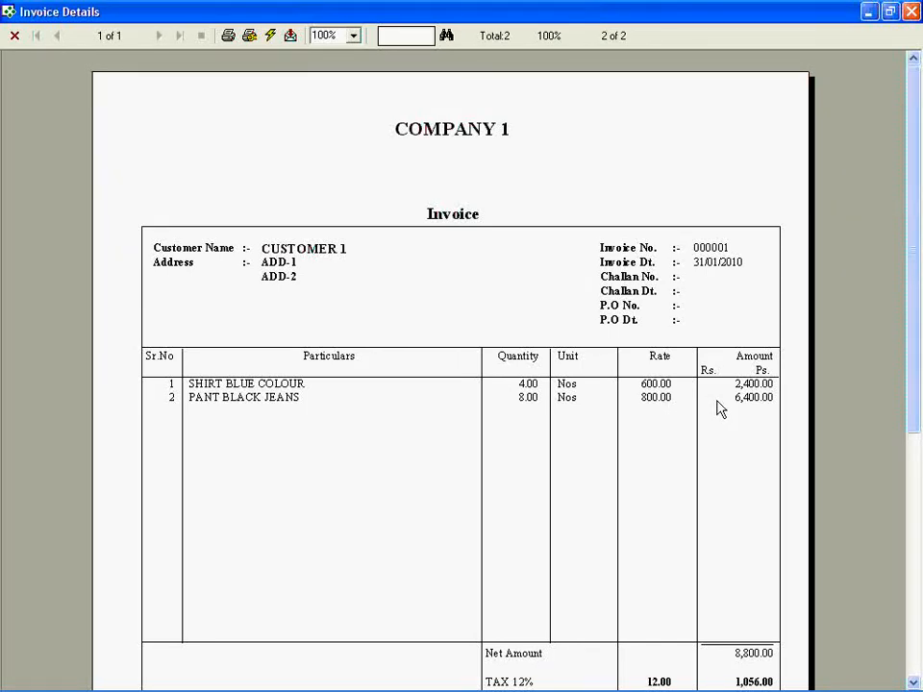
mouse_move(750, 678)
left_click_drag(921, 170, 918, 371)
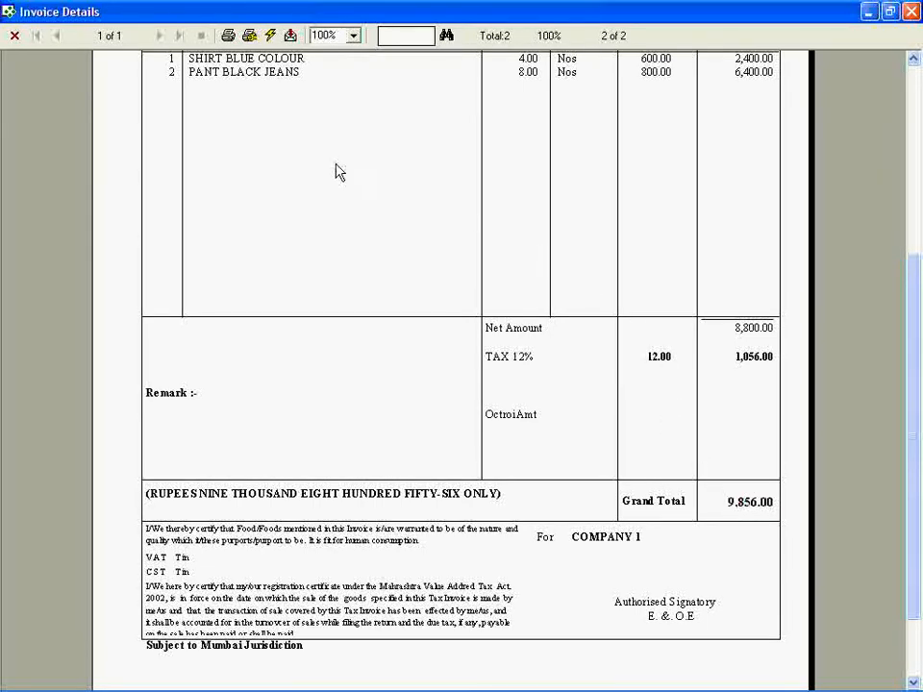
left_click(231, 42)
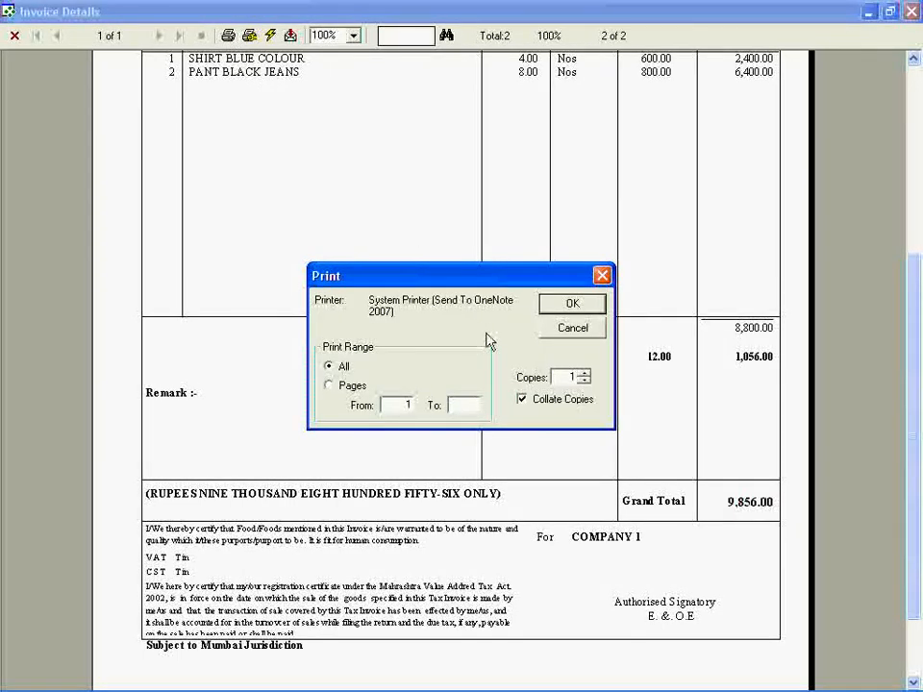
left_click(558, 335)
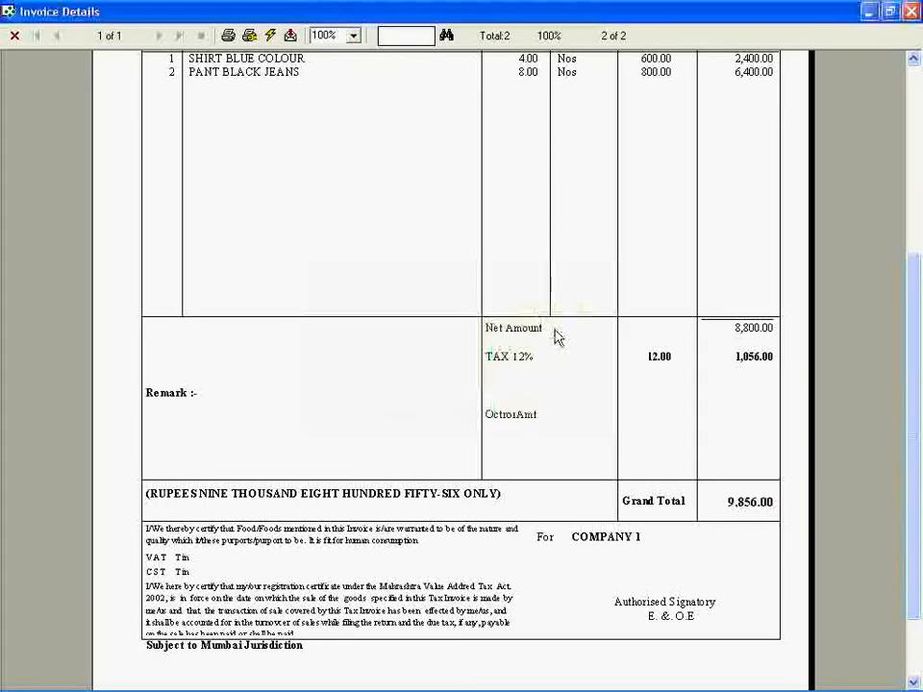
left_click(912, 13)
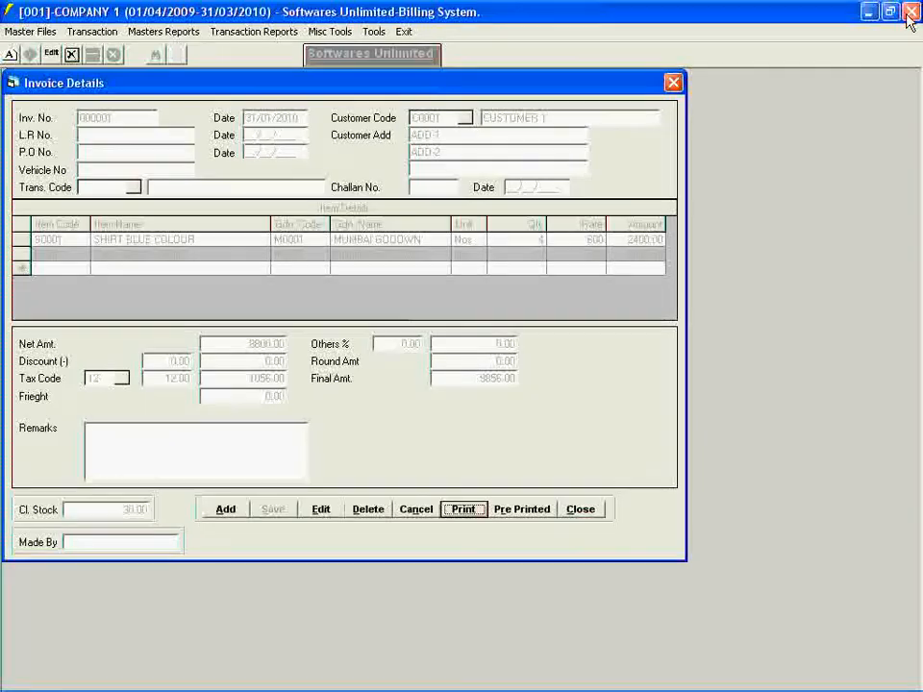
left_click(567, 513)
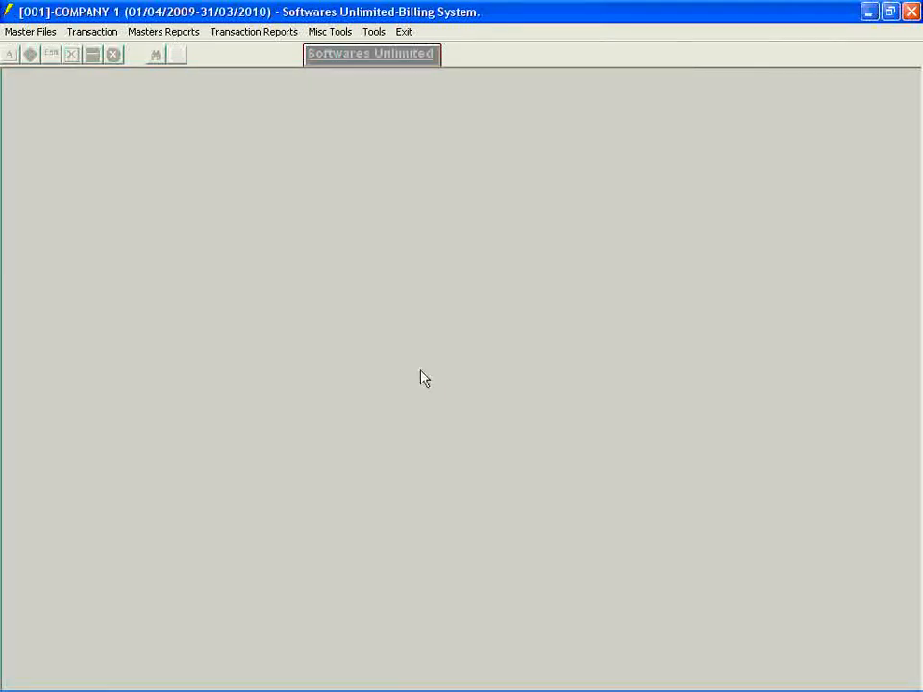
- Preview the Stock Ledger for items P0001 to S0001 from 01/04/2009 to 31/03/2010, and close the report and its form
left_click(212, 34)
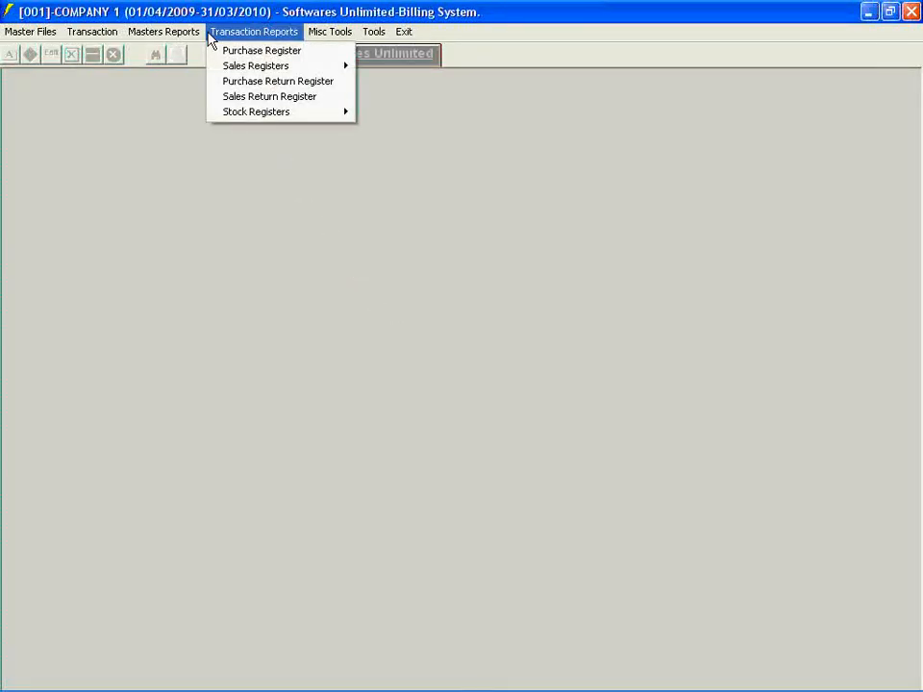
mouse_move(219, 113)
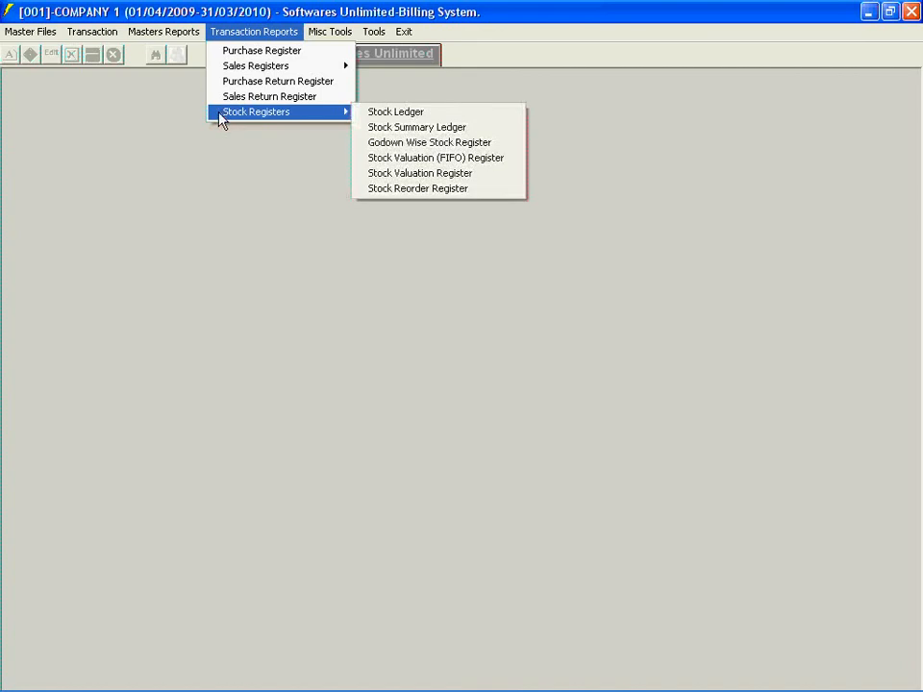
left_click(361, 113)
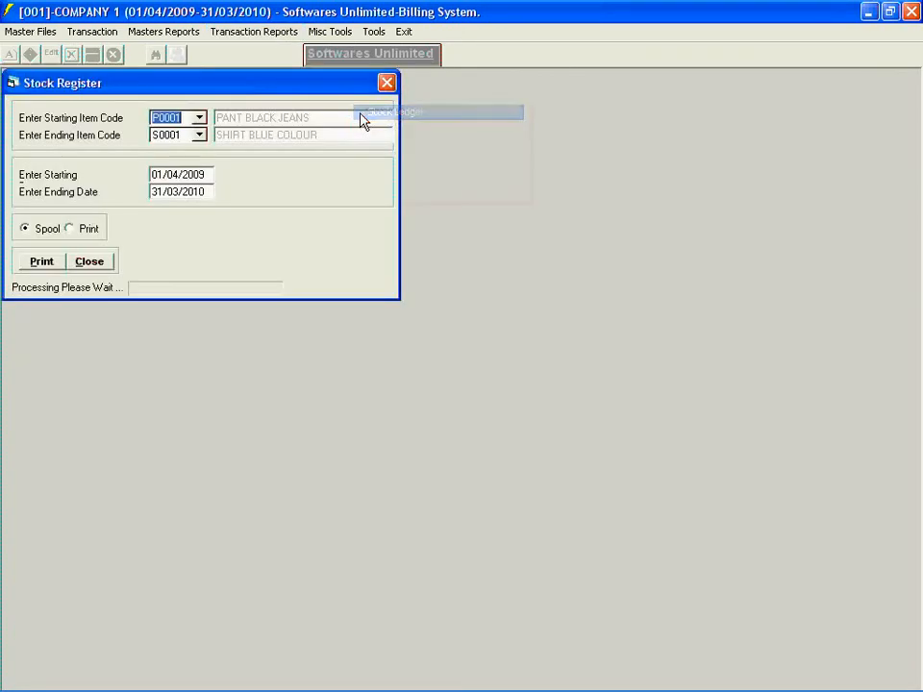
left_click(37, 262)
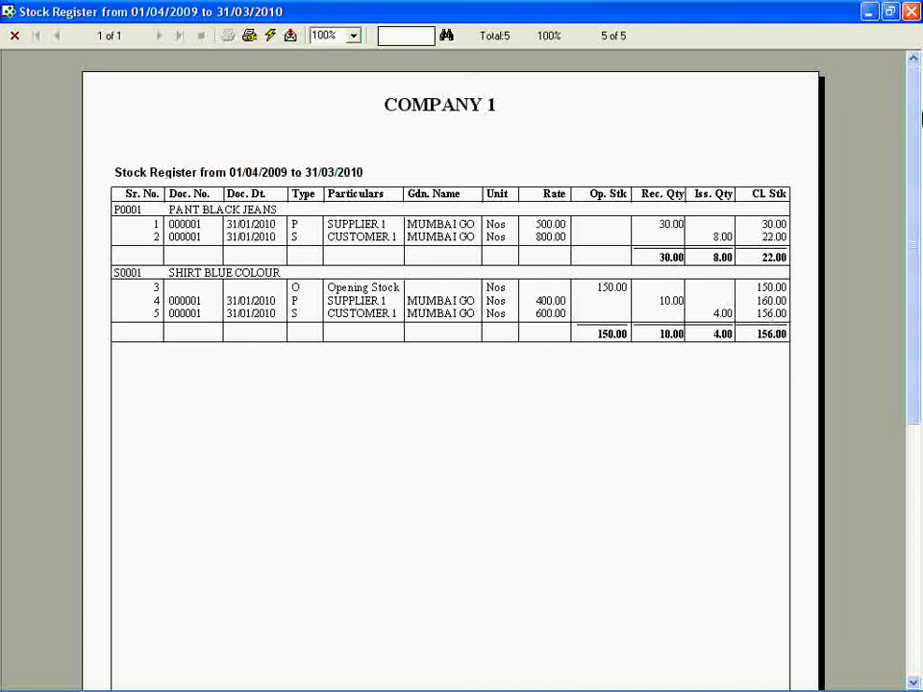
left_click(909, 11)
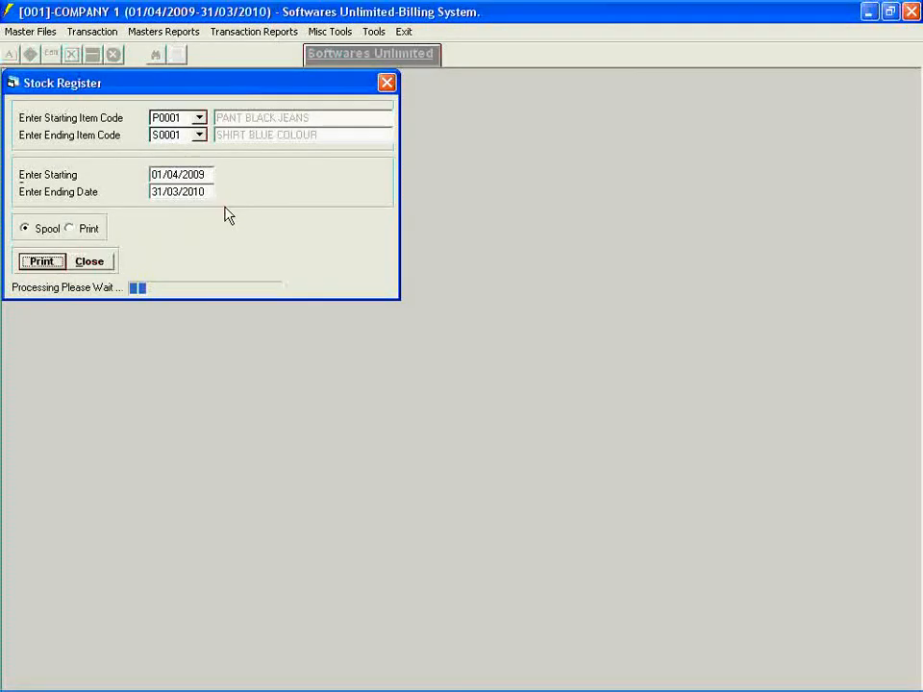
left_click(94, 270)
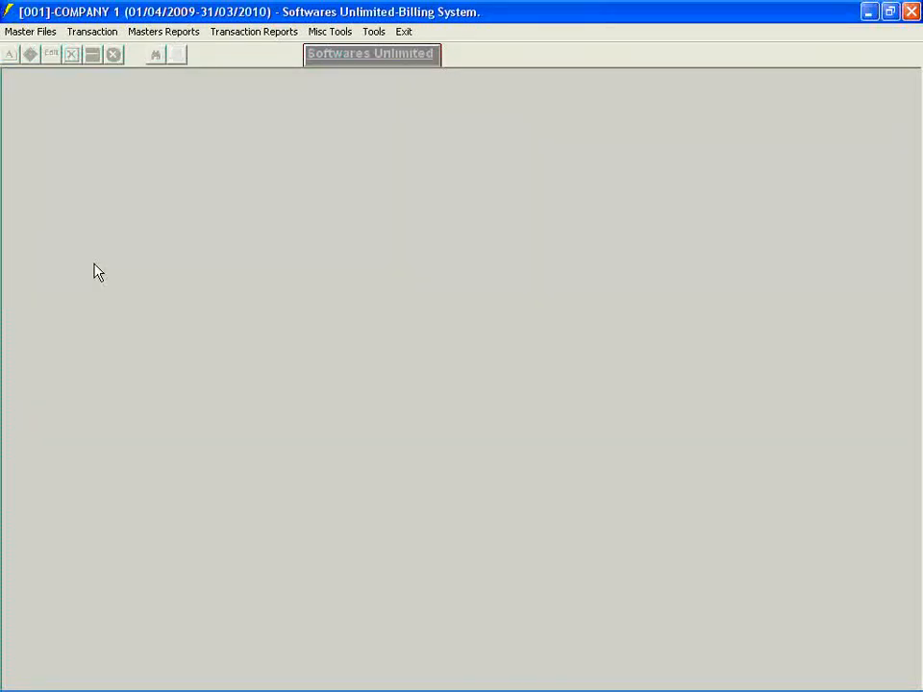